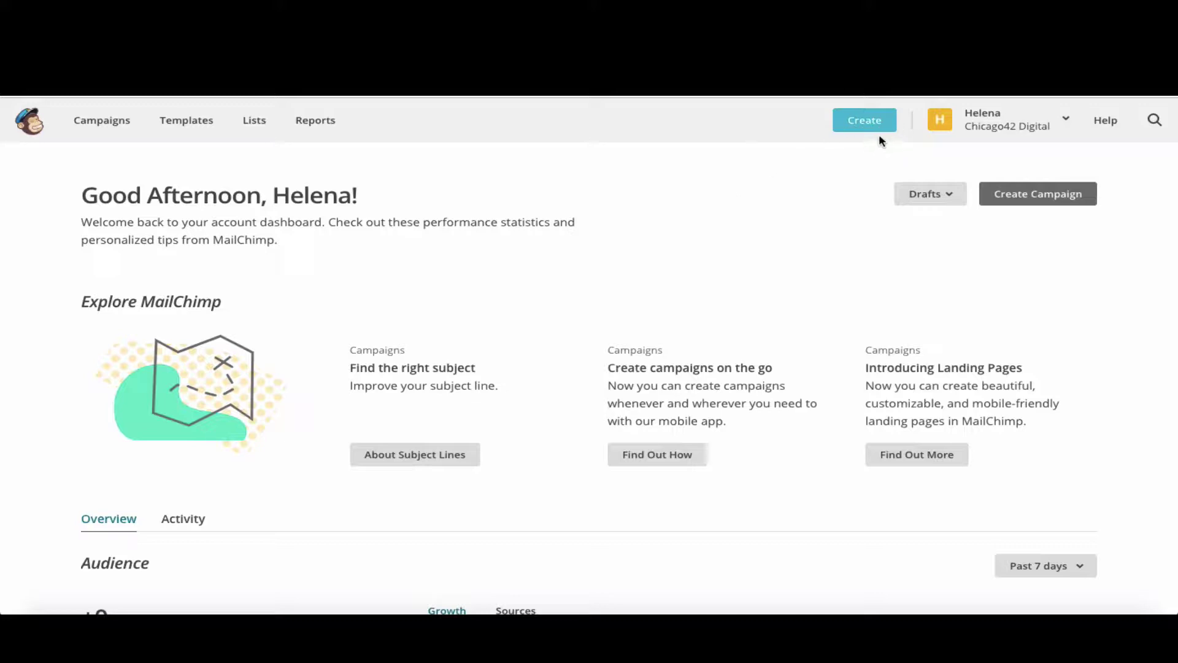
# - Start a new email campaign, glance at the Plain-text and A/B Test types, and settle on Regular
pyautogui.click(1025, 197)
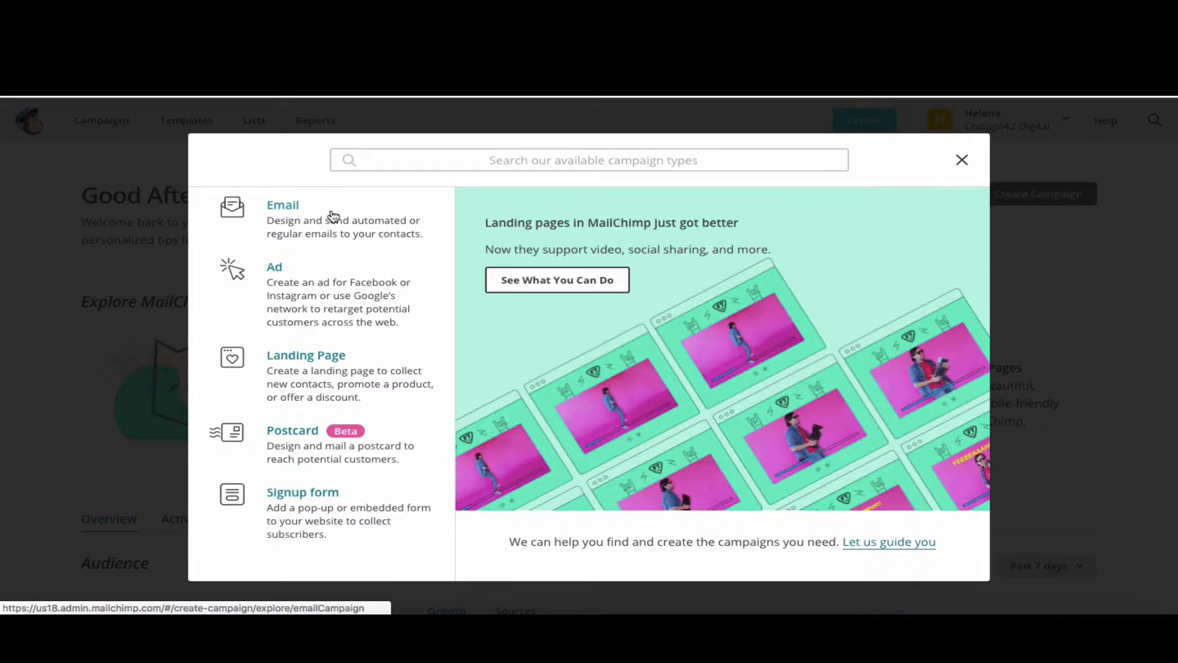
pyautogui.click(288, 209)
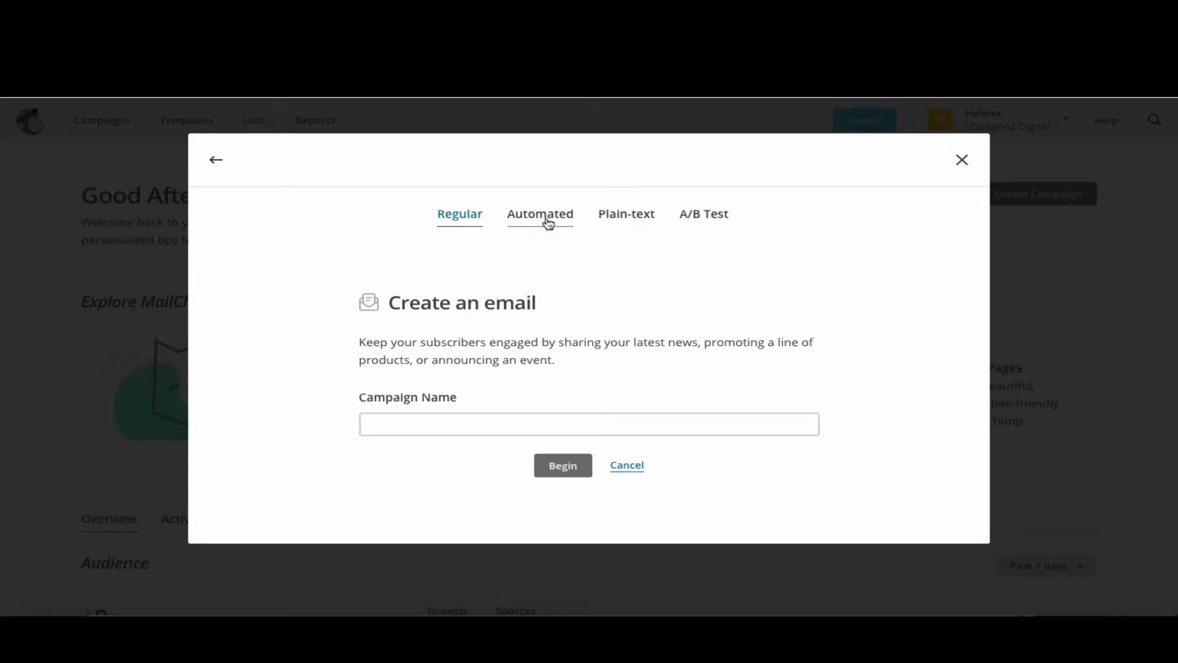
pyautogui.click(642, 216)
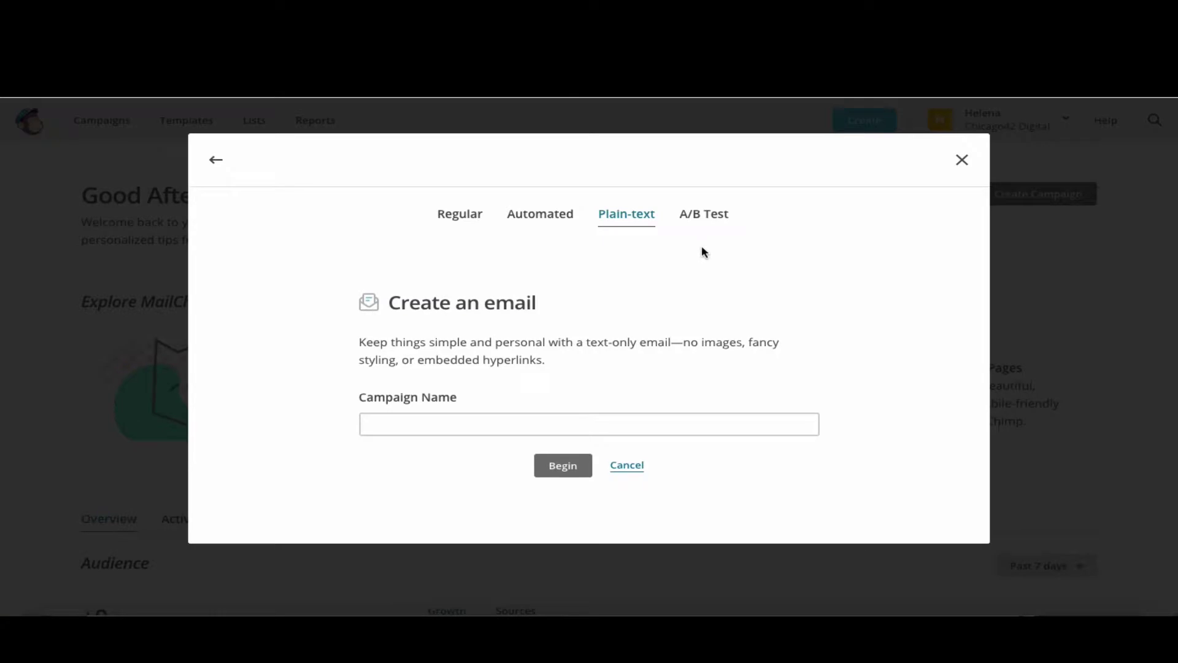
pyautogui.click(695, 223)
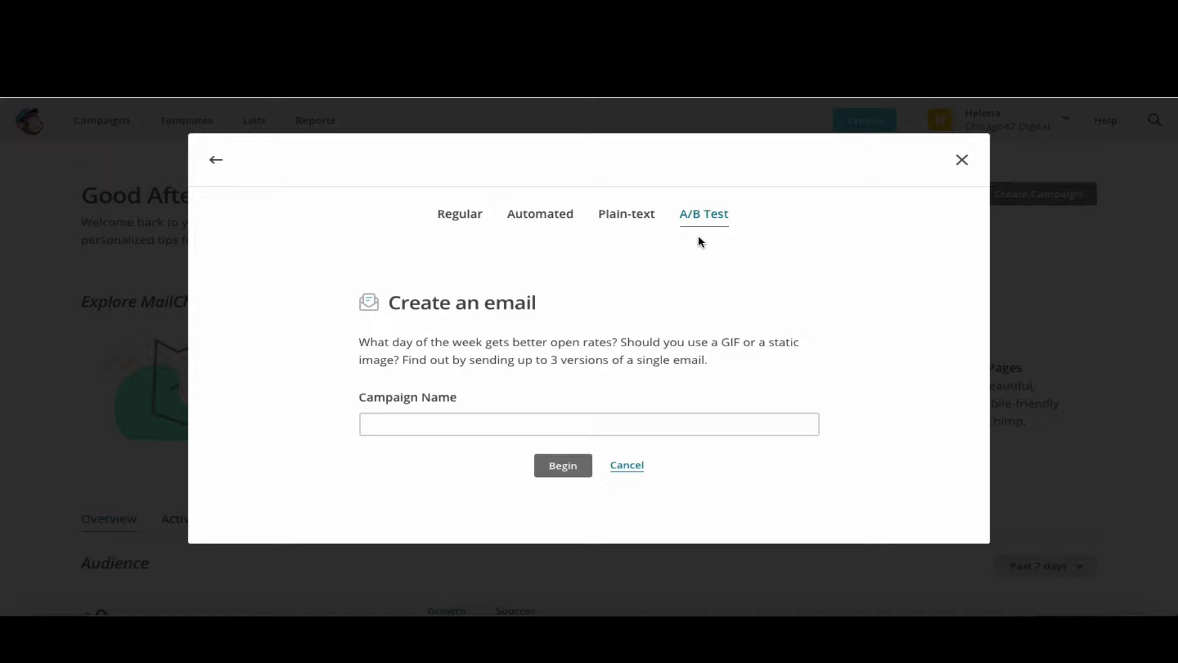
pyautogui.click(463, 226)
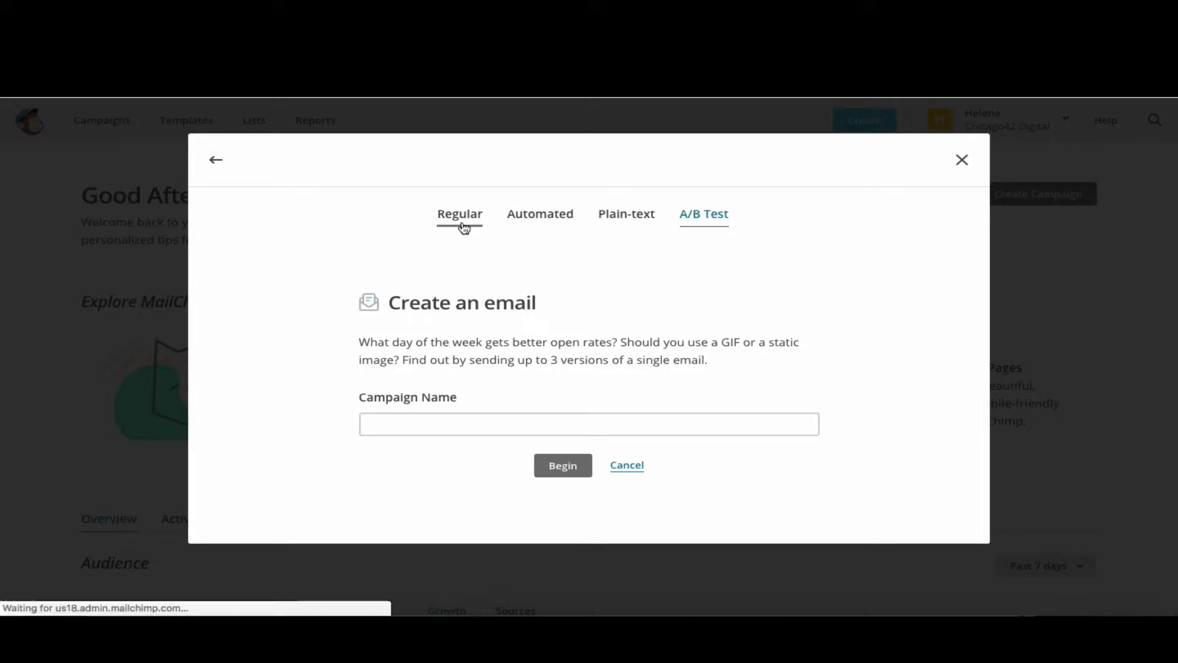
# - Name the regular campaign 'You ROCK!' from the autocomplete list and begin its setup
pyautogui.click(498, 433)
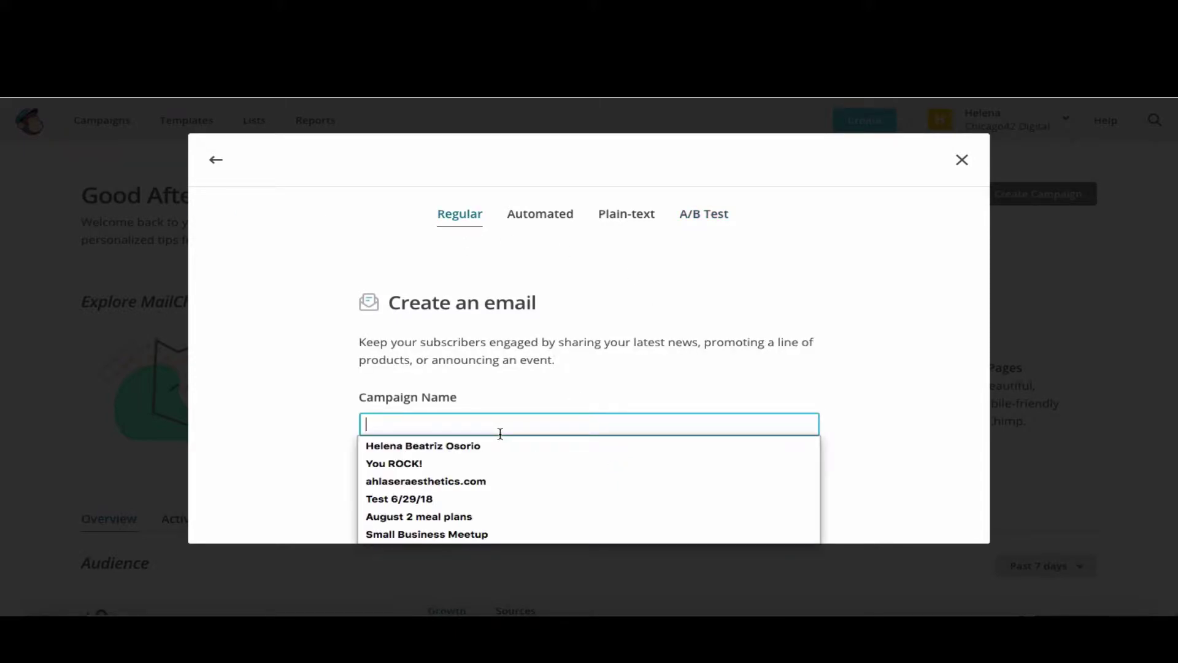
pyautogui.click(434, 463)
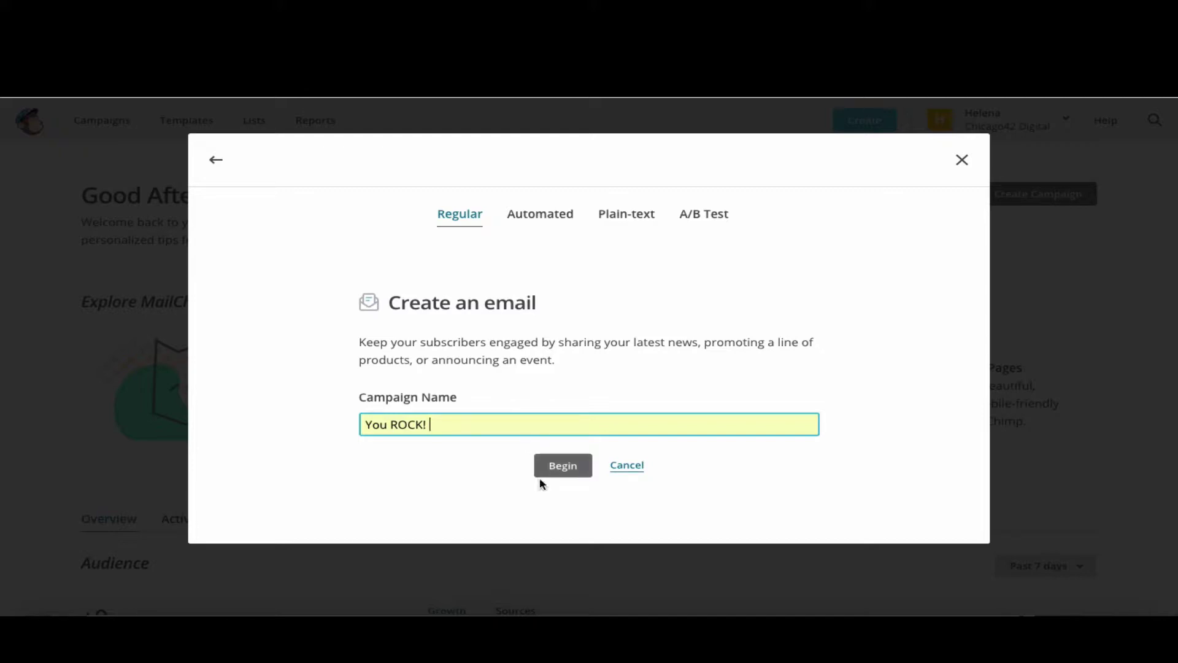
pyautogui.click(558, 475)
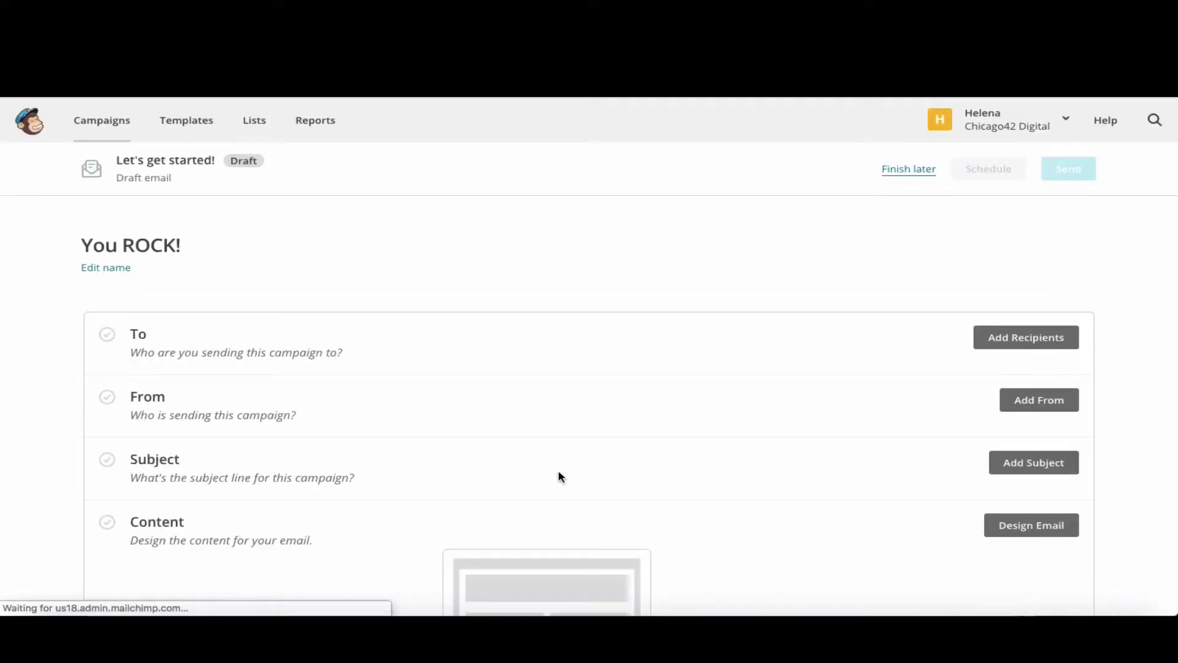
# - Choose the Instagram Business list as the campaign's recipients
pyautogui.scroll(-1, 558, 476)
pyautogui.scroll(1, 558, 476)
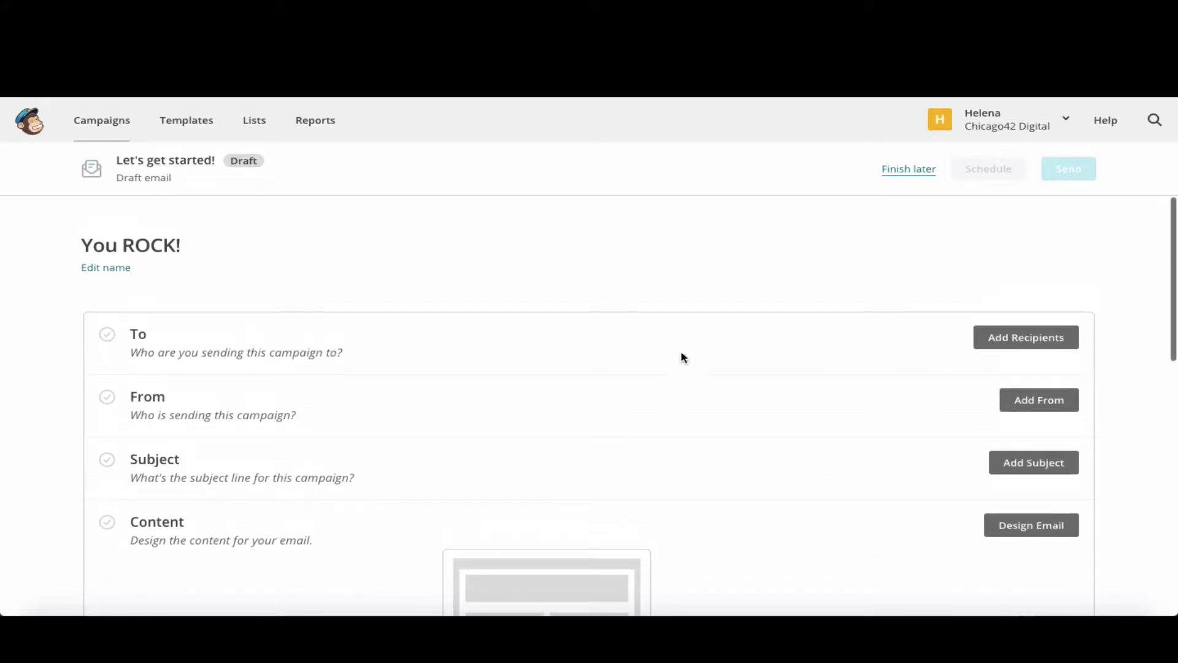
pyautogui.scroll(-1, 622, 450)
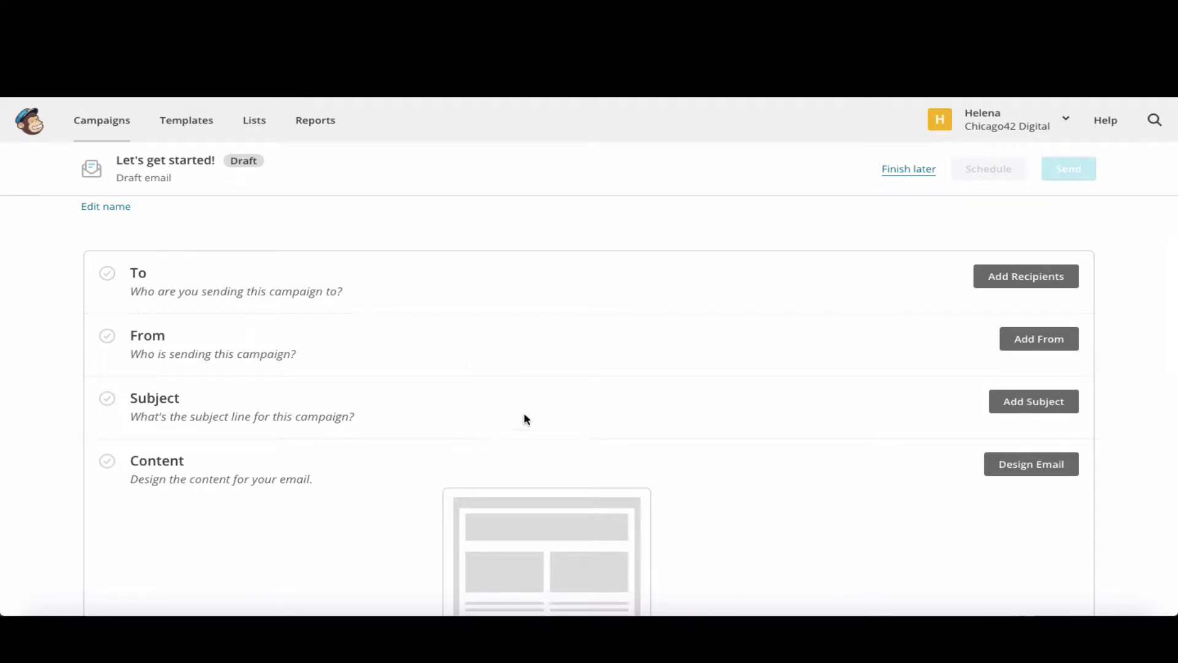
pyautogui.click(1026, 277)
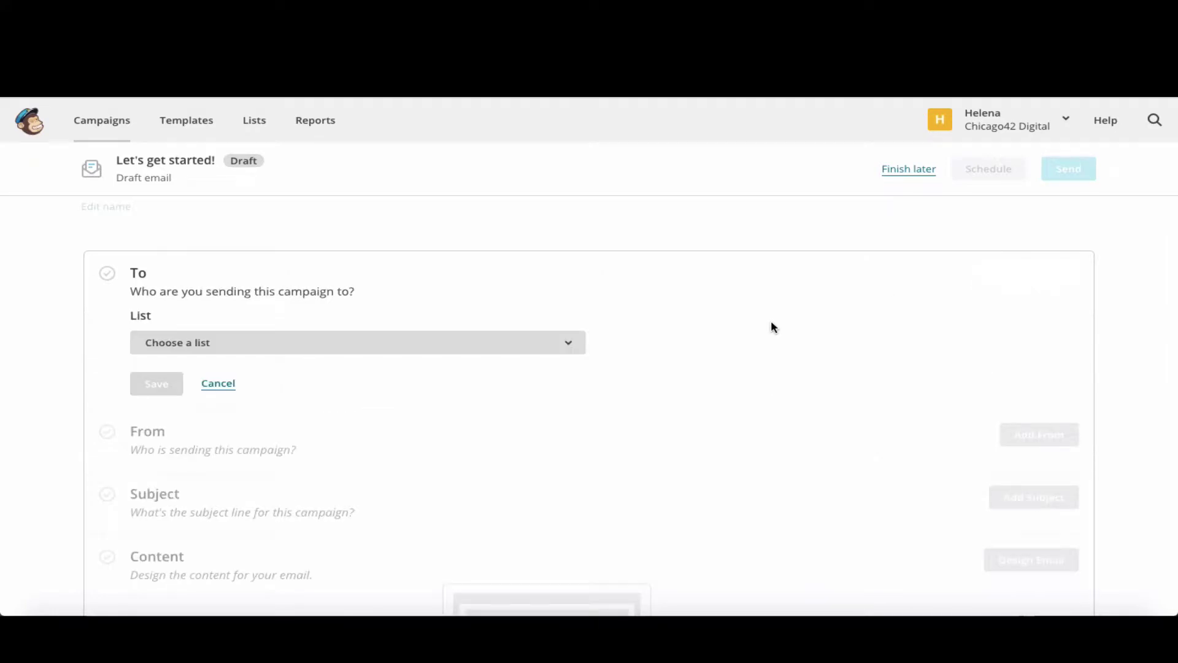
pyautogui.click(535, 345)
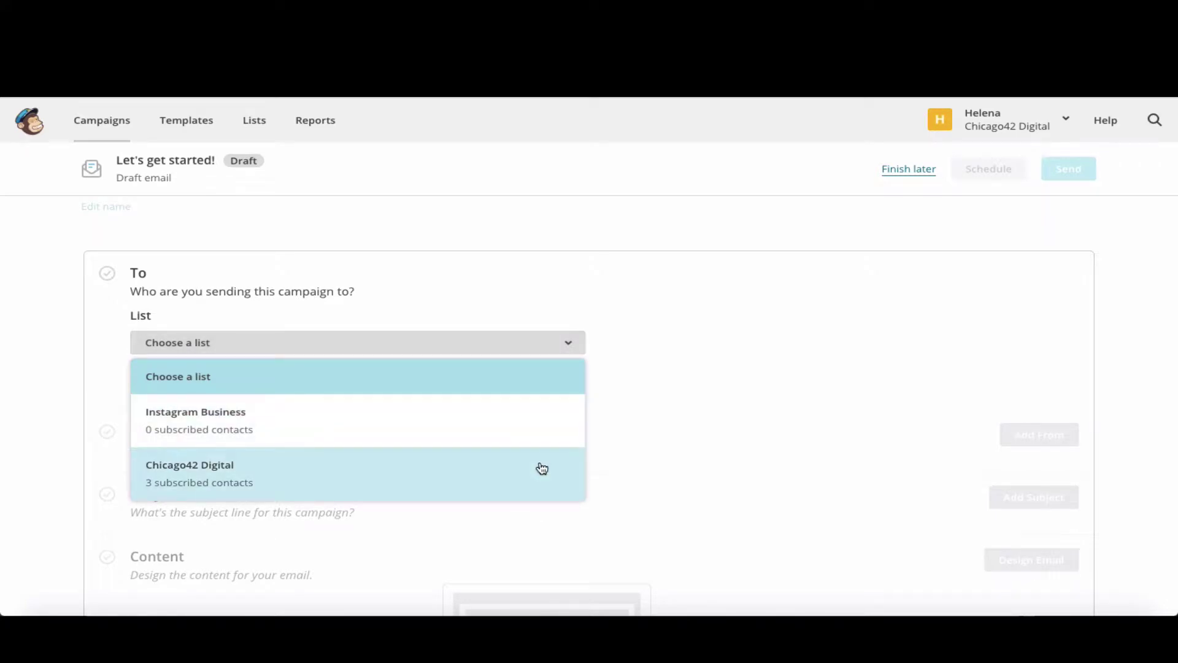
pyautogui.click(428, 421)
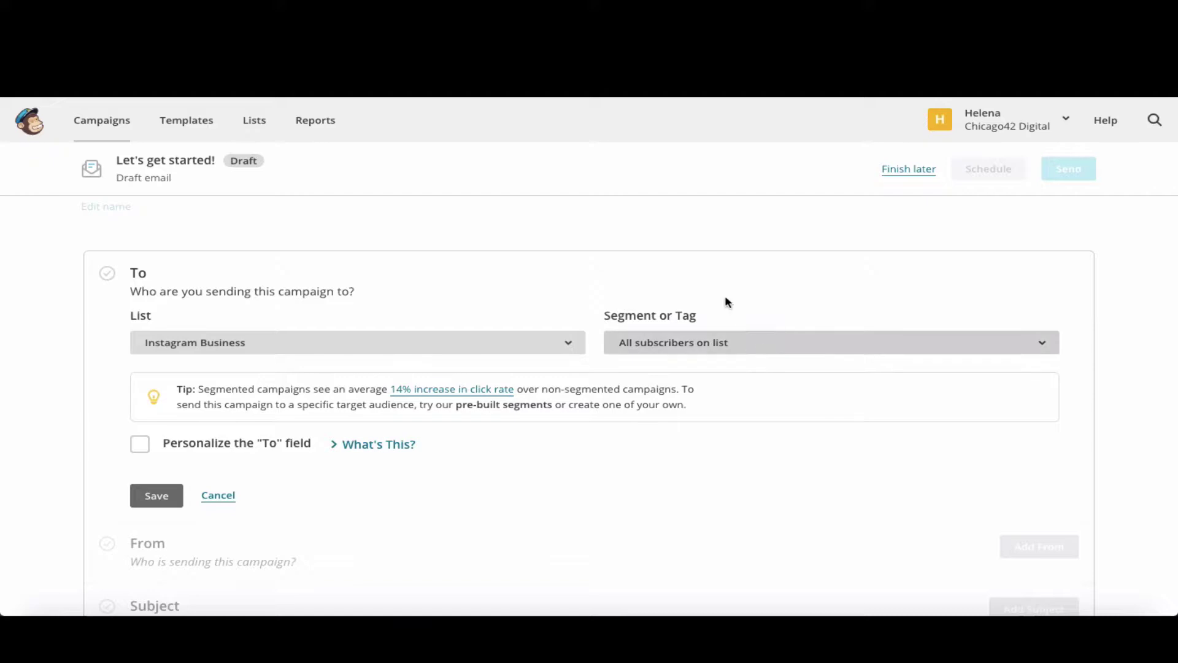
# - Personalize the To field with the *|FNAME|* merge tag and save the recipients
pyautogui.scroll(-1, 711, 337)
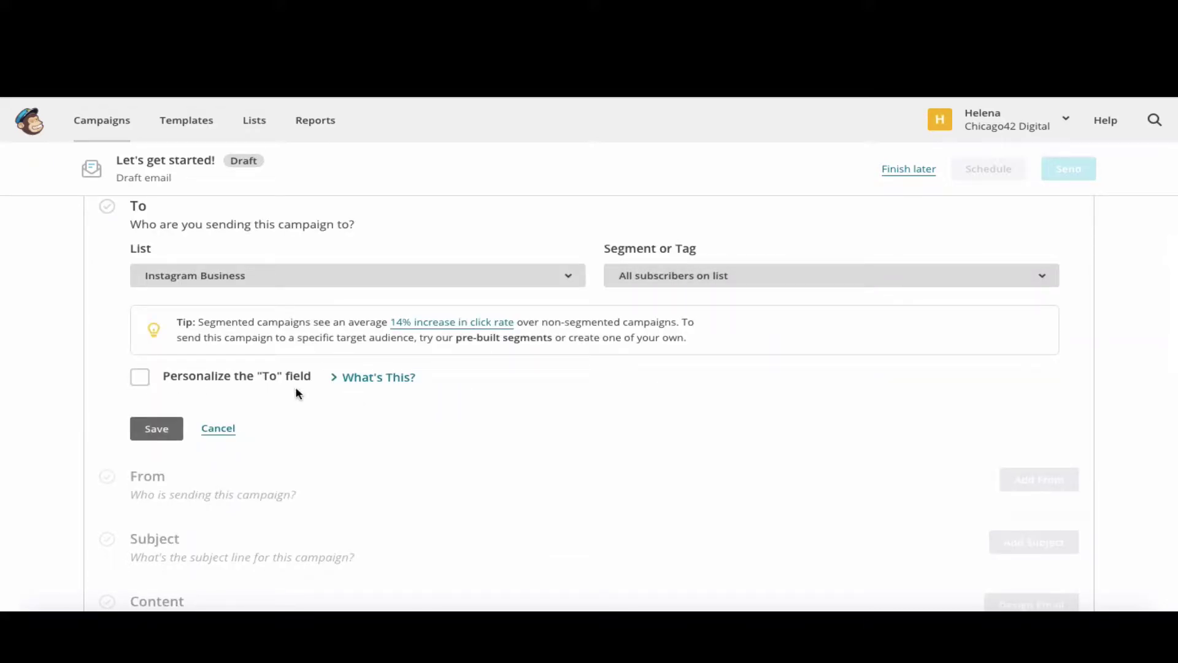
pyautogui.click(382, 385)
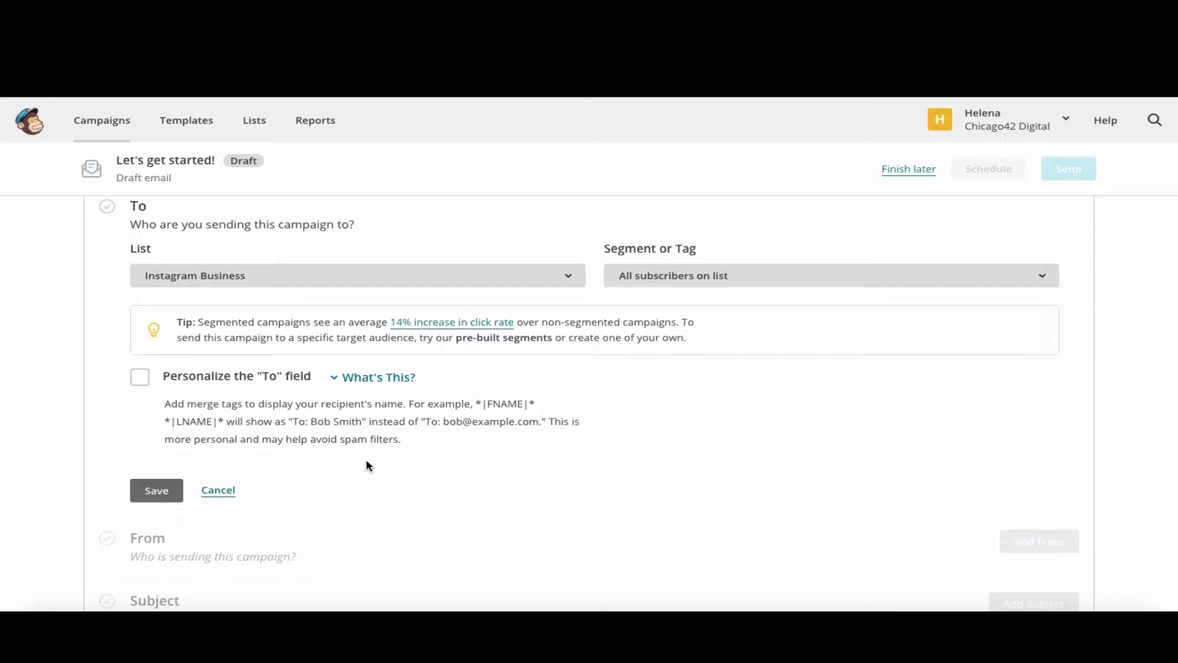
pyautogui.click(141, 385)
pyautogui.scroll(-2, 460, 418)
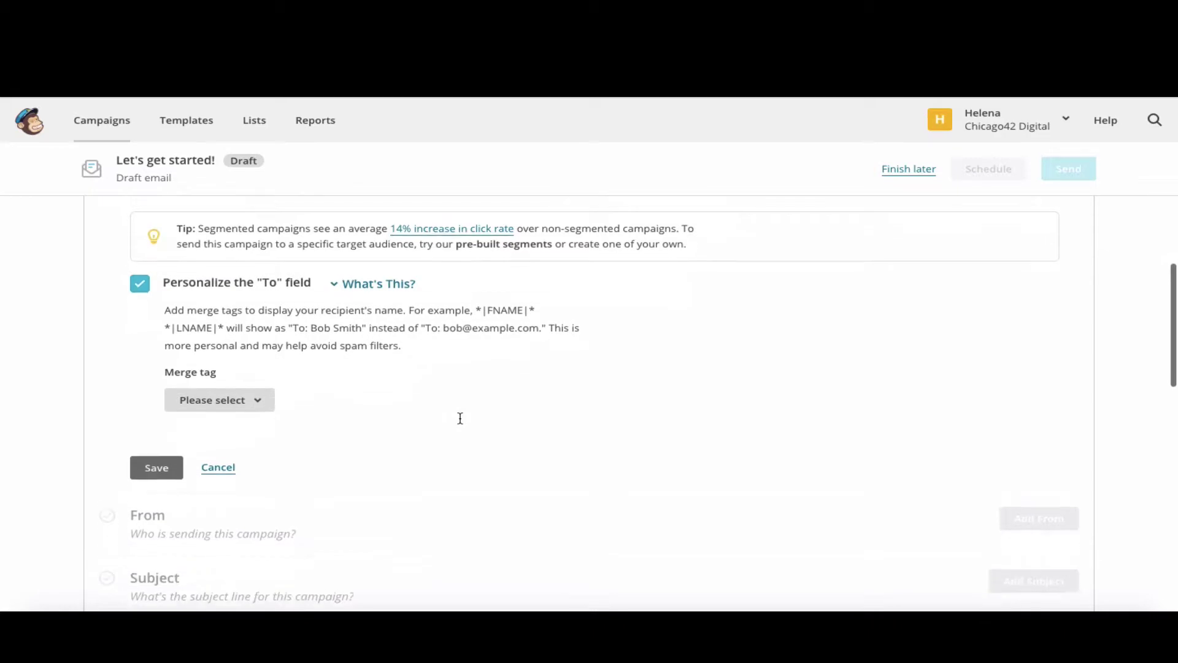
pyautogui.click(241, 396)
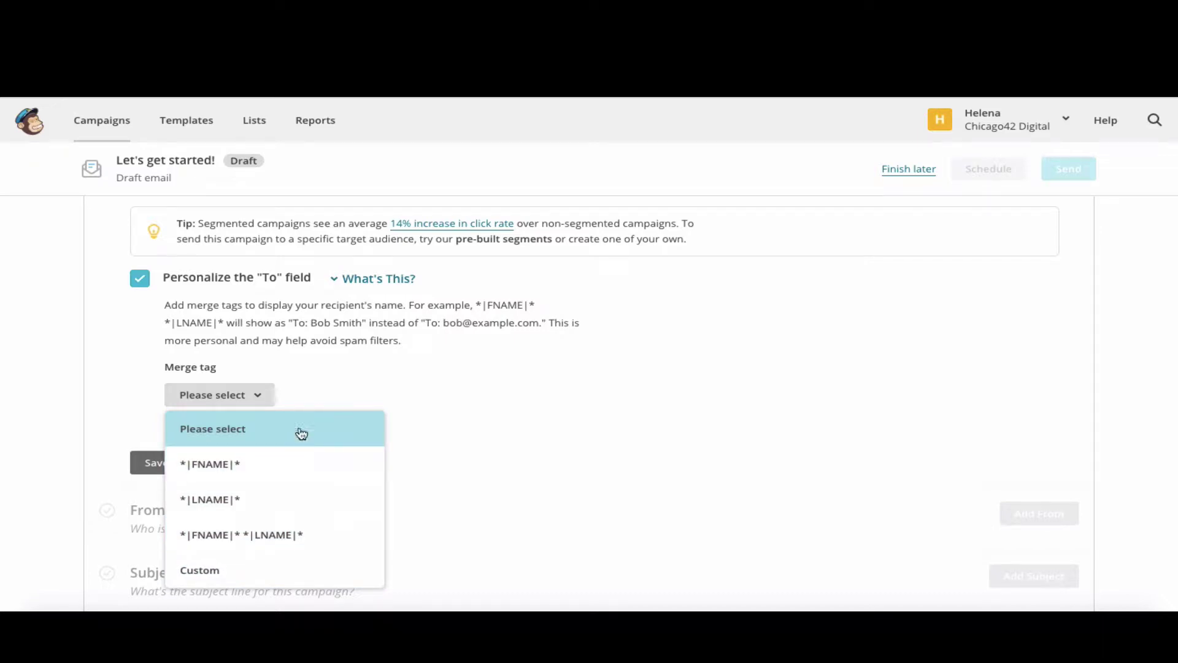
pyautogui.click(292, 468)
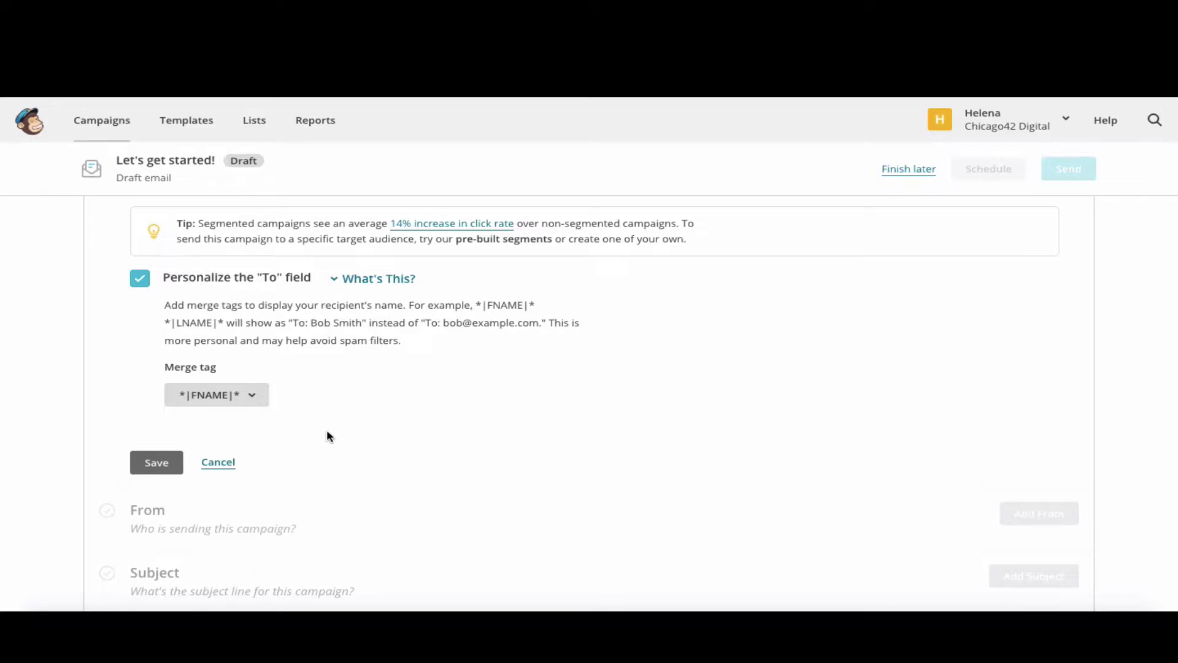
pyautogui.scroll(-1, 326, 436)
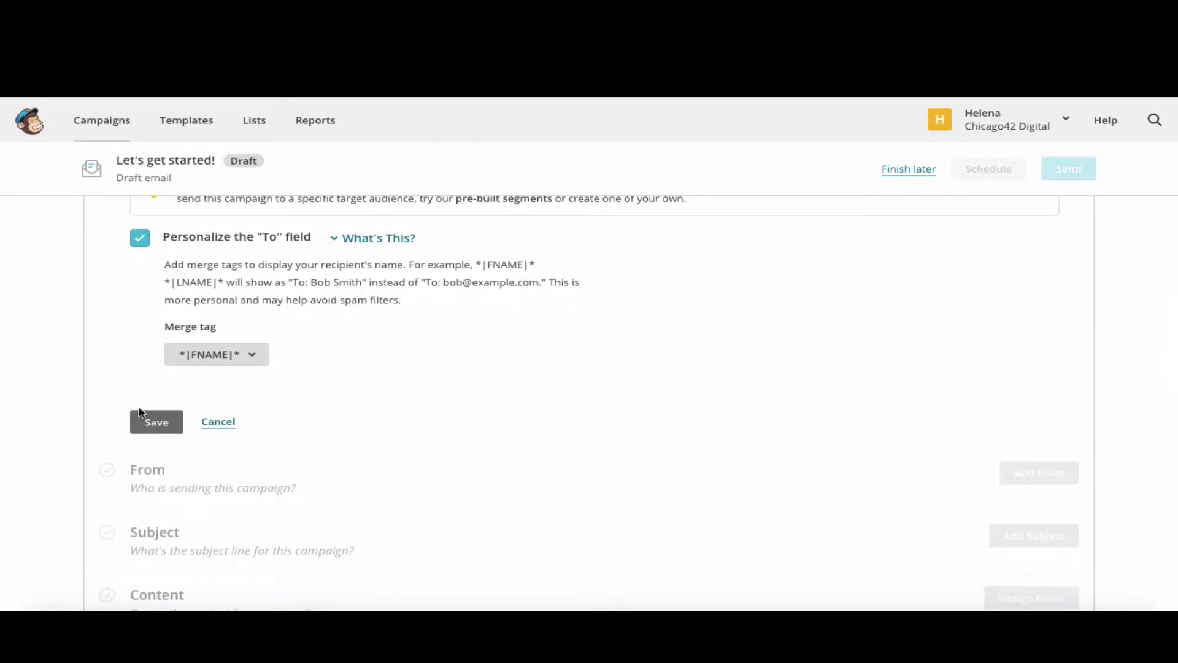
pyautogui.click(160, 423)
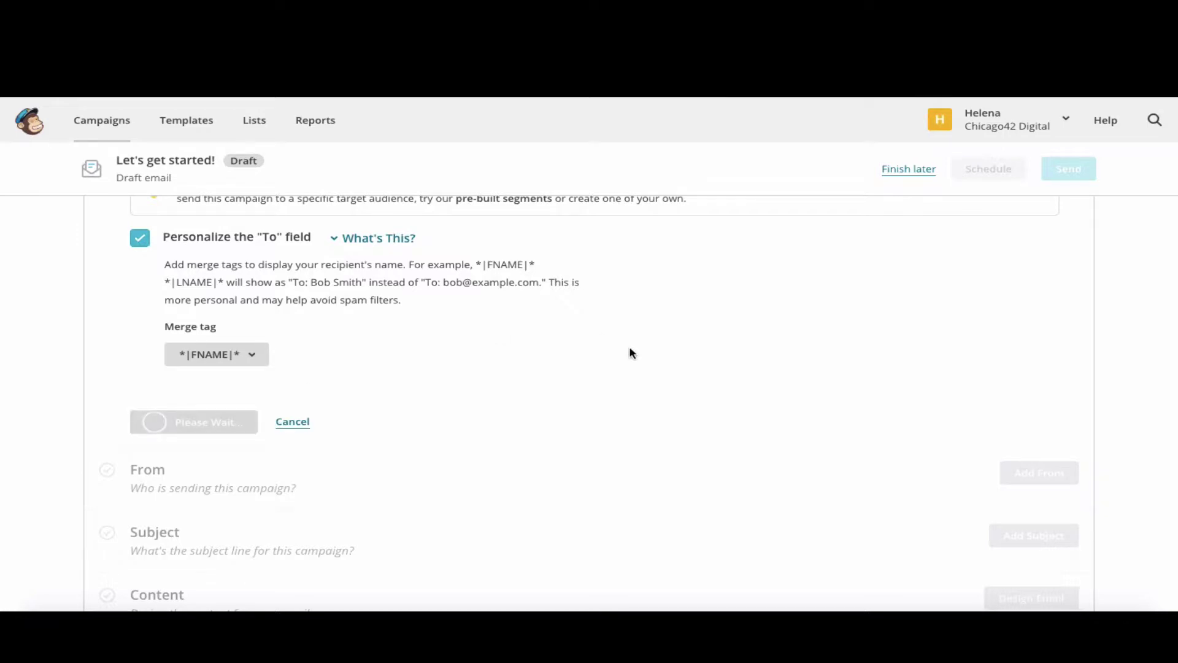
# - Switch the recipients to the Chicago42 Digital list and save
pyautogui.scroll(-3, 632, 353)
pyautogui.scroll(1, 635, 396)
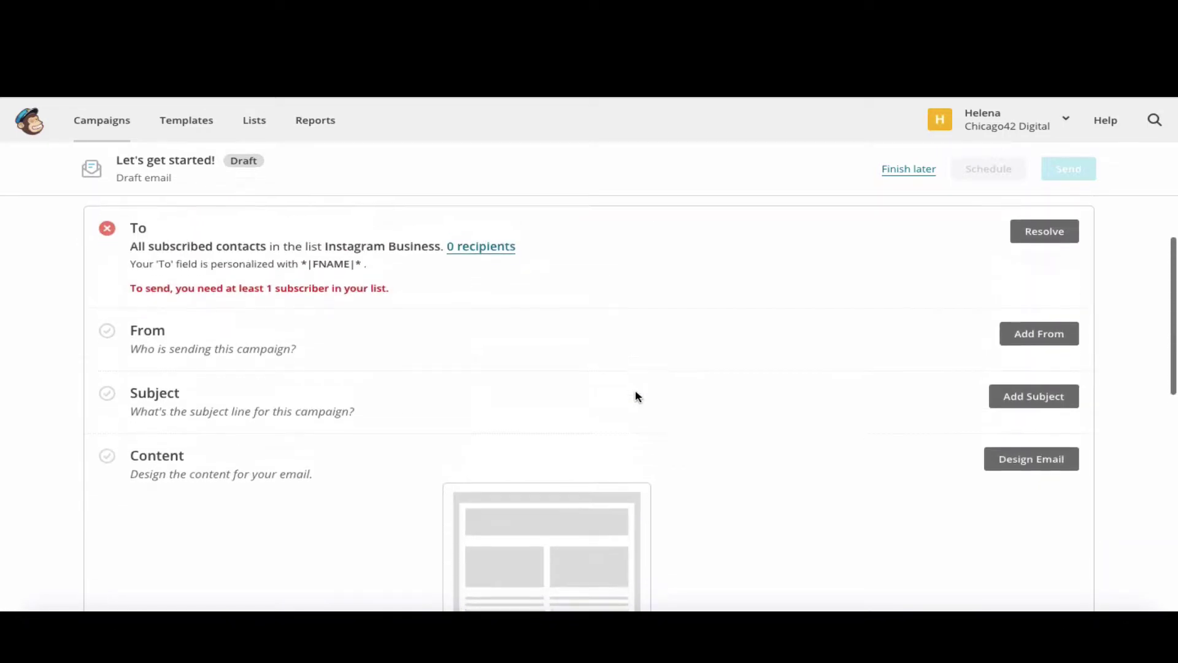
pyautogui.click(1047, 238)
pyautogui.click(713, 297)
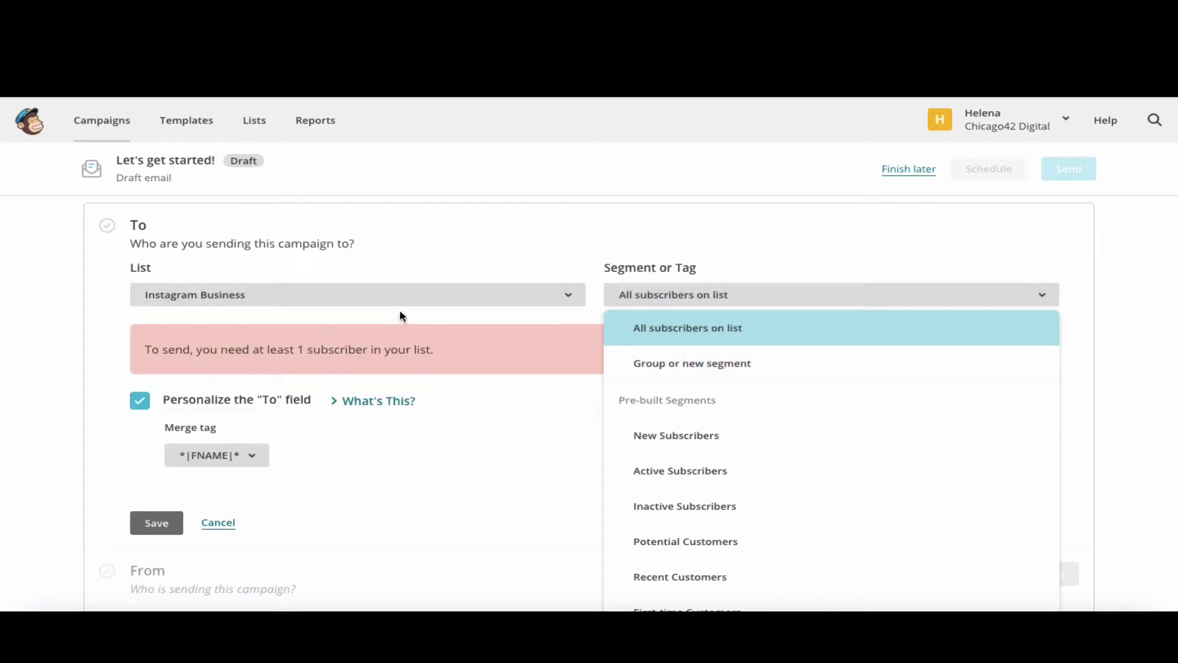
pyautogui.click(417, 295)
pyautogui.click(389, 412)
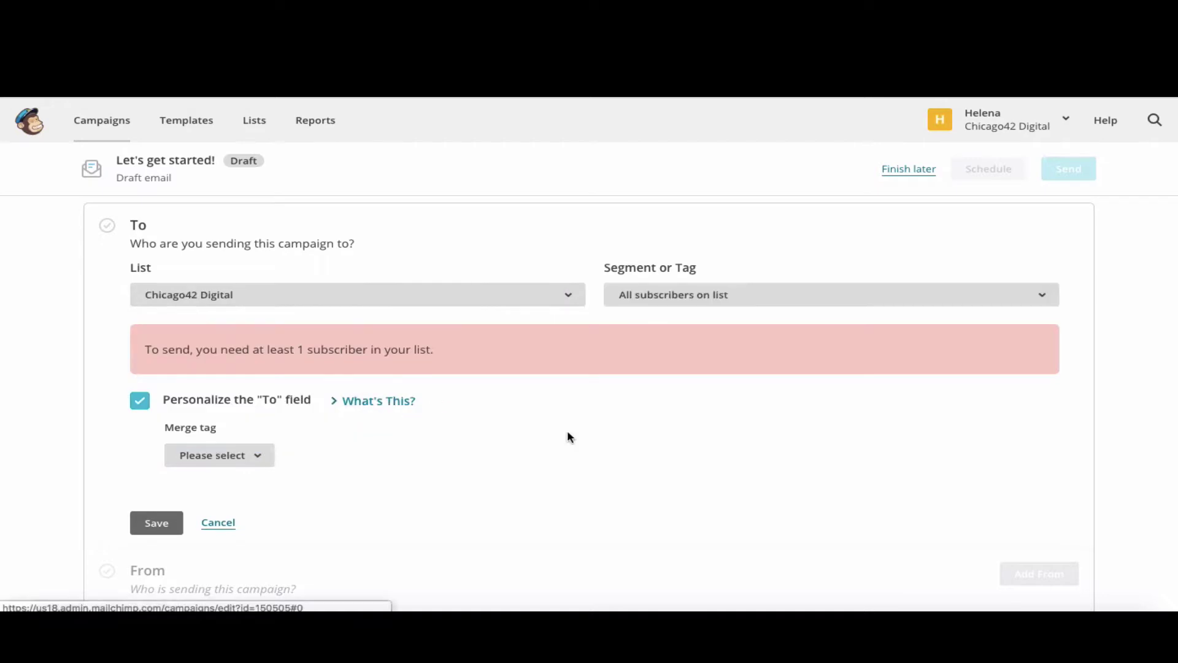
pyautogui.scroll(-2, 599, 451)
pyautogui.click(158, 391)
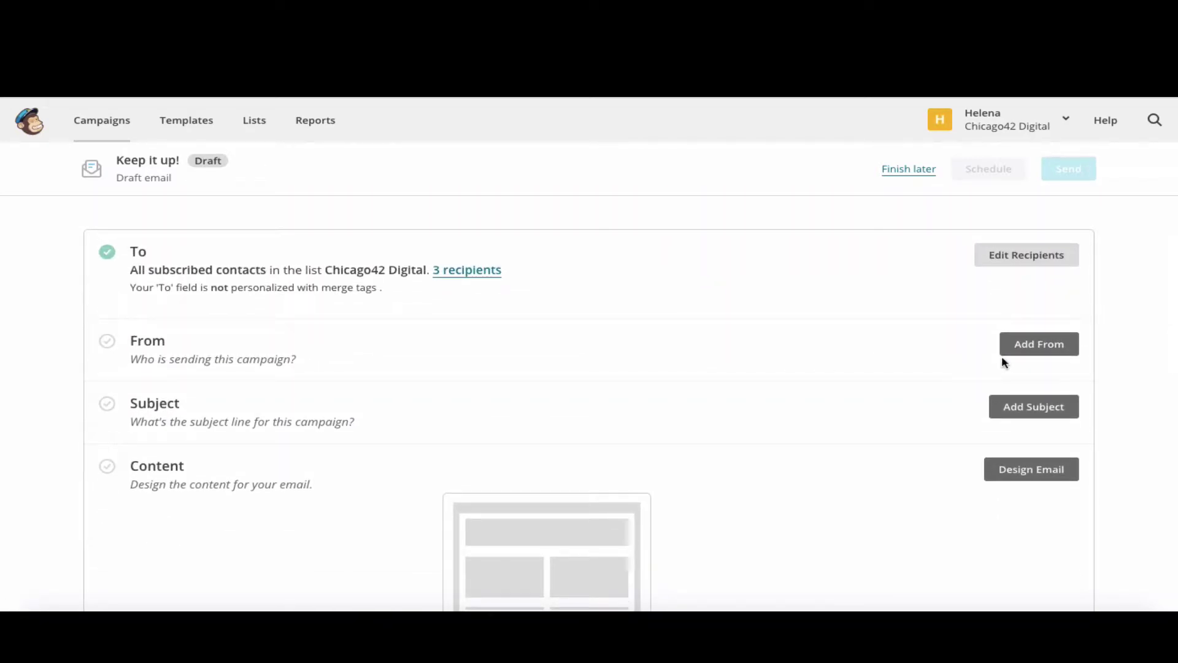
pyautogui.click(1043, 345)
# - Set the sender name to Chicago42Digital with a company e-mail address and save
pyautogui.scroll(-1, 866, 364)
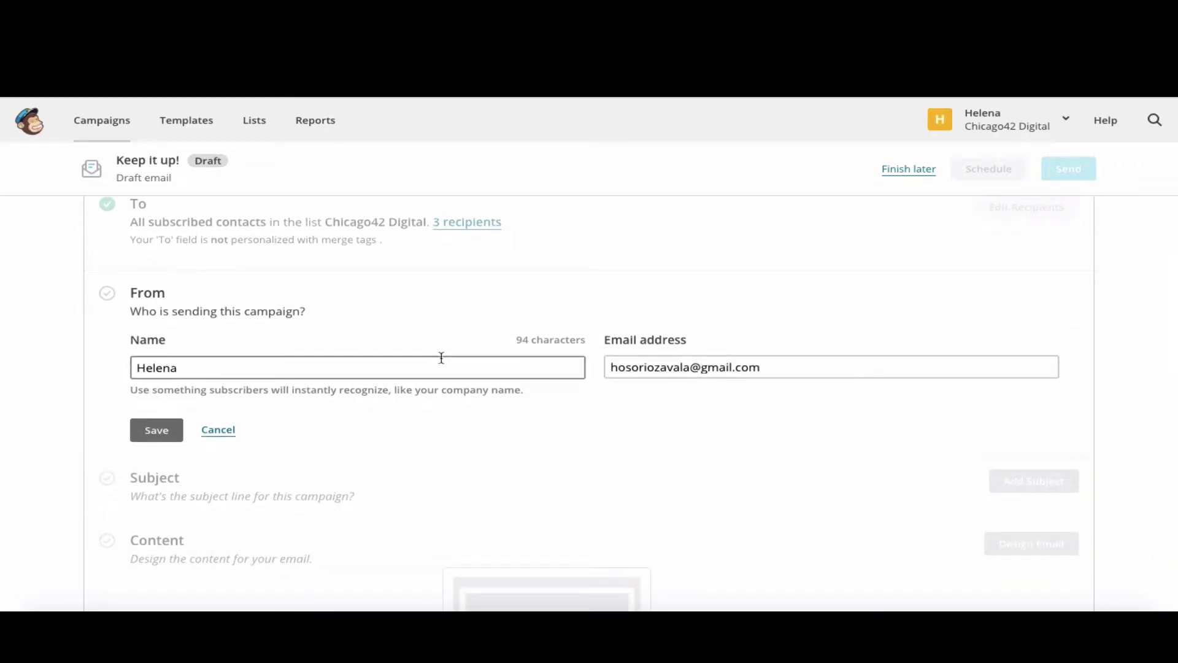
pyautogui.doubleClick(197, 368)
pyautogui.write('Chicago42Digital')
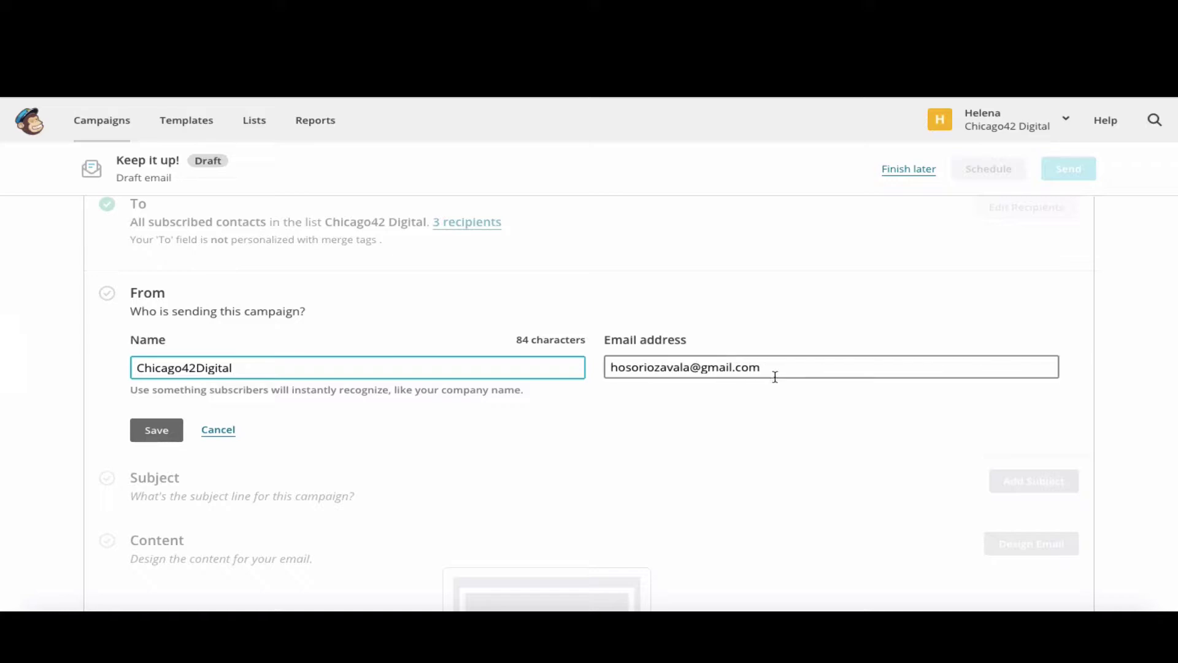
pyautogui.click(615, 365)
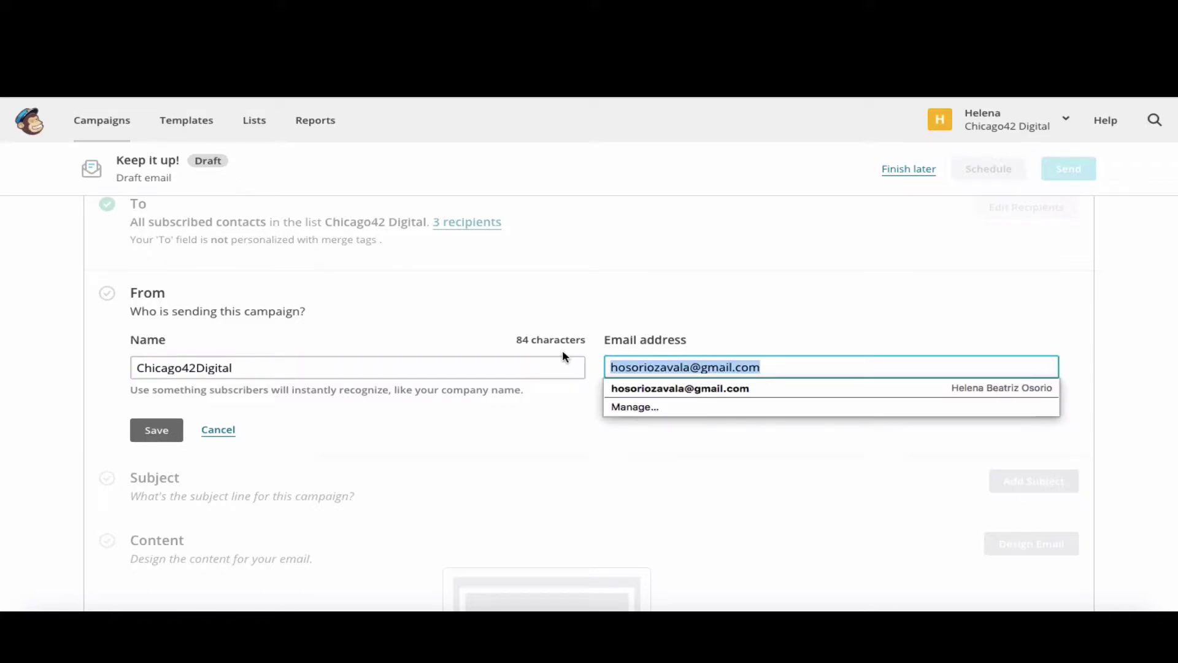
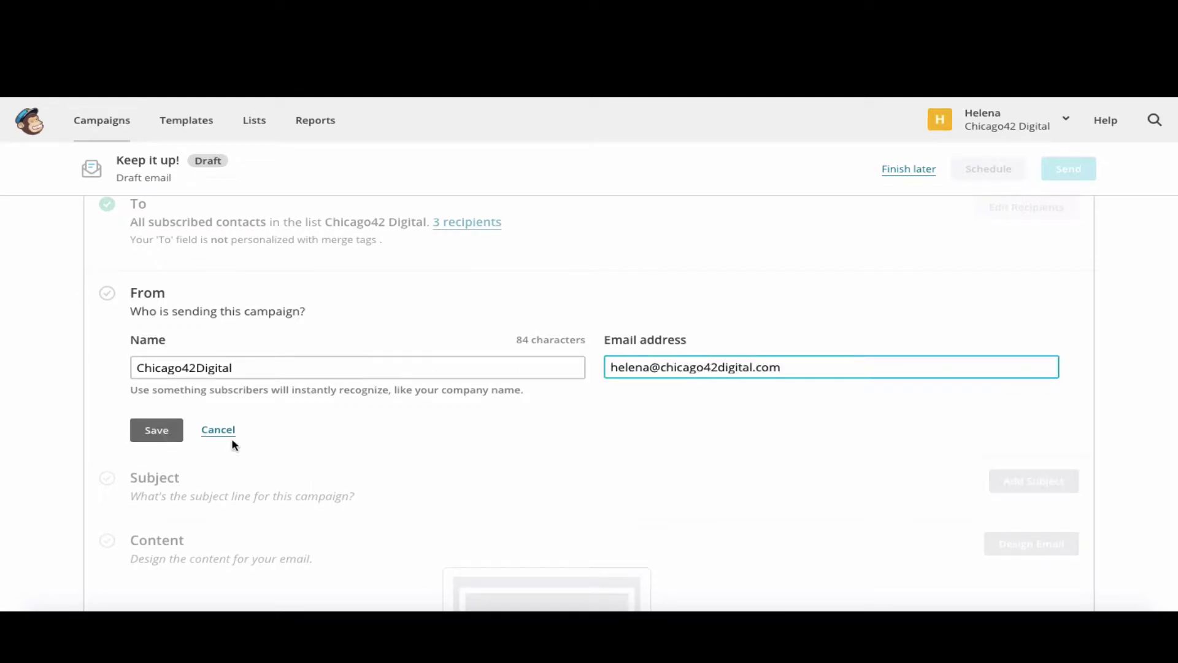
pyautogui.click(157, 429)
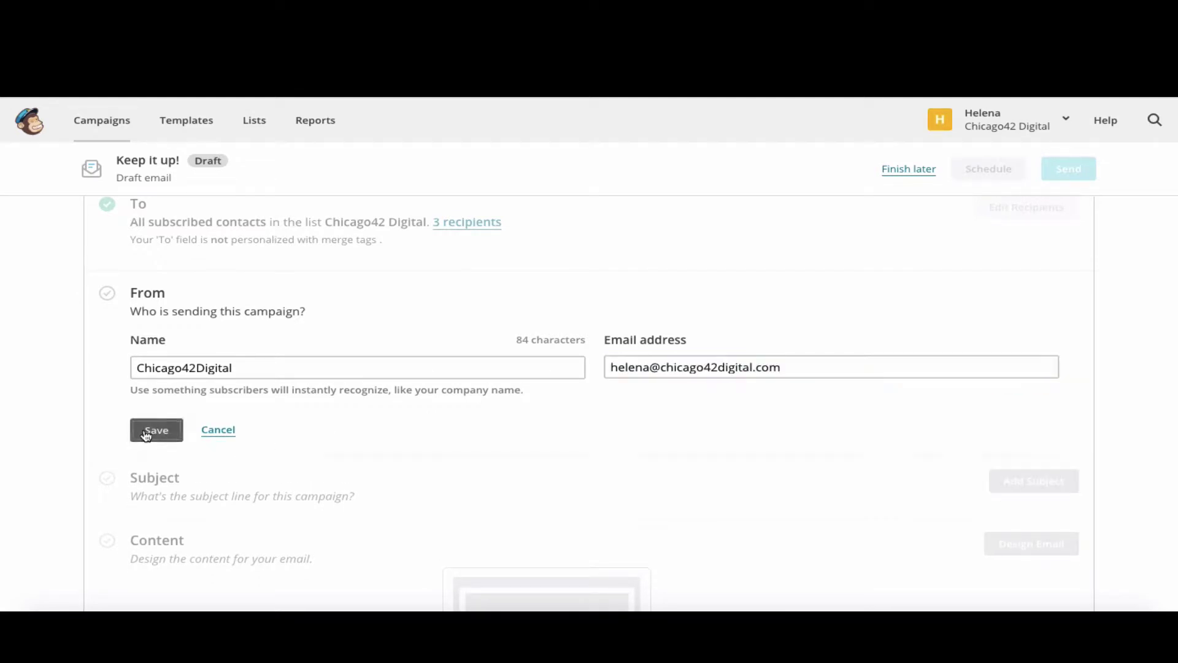
# - Replace the sender e-mail with a different personal address and save
pyautogui.scroll(-3, 318, 386)
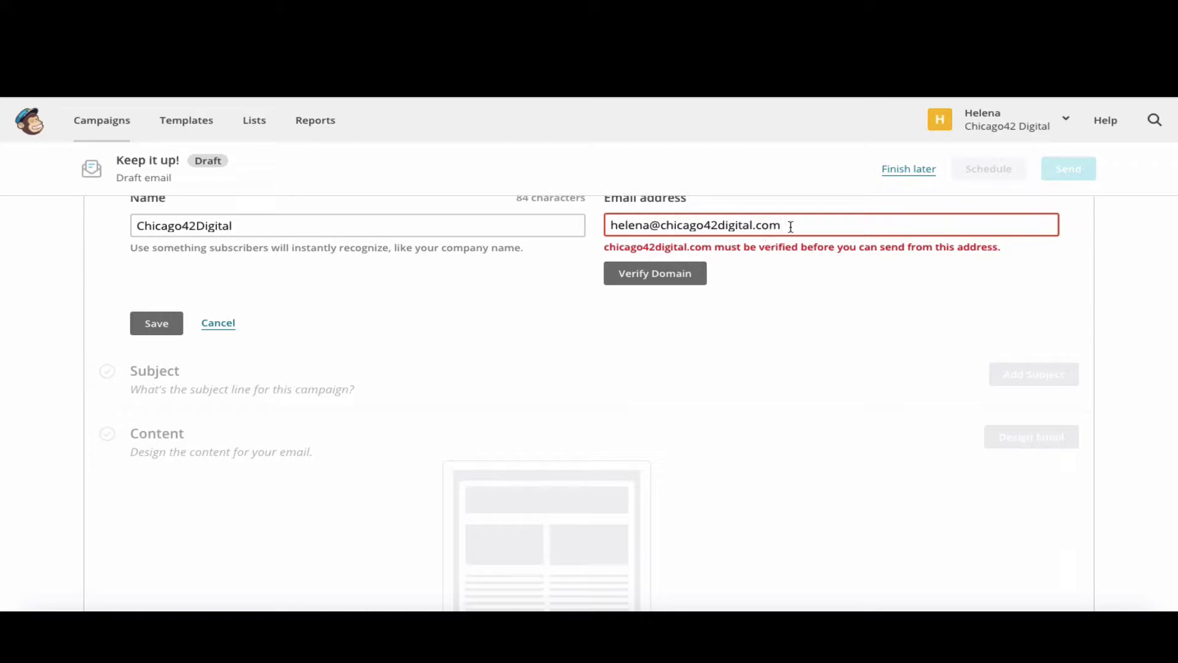
pyautogui.tripleClick(743, 225)
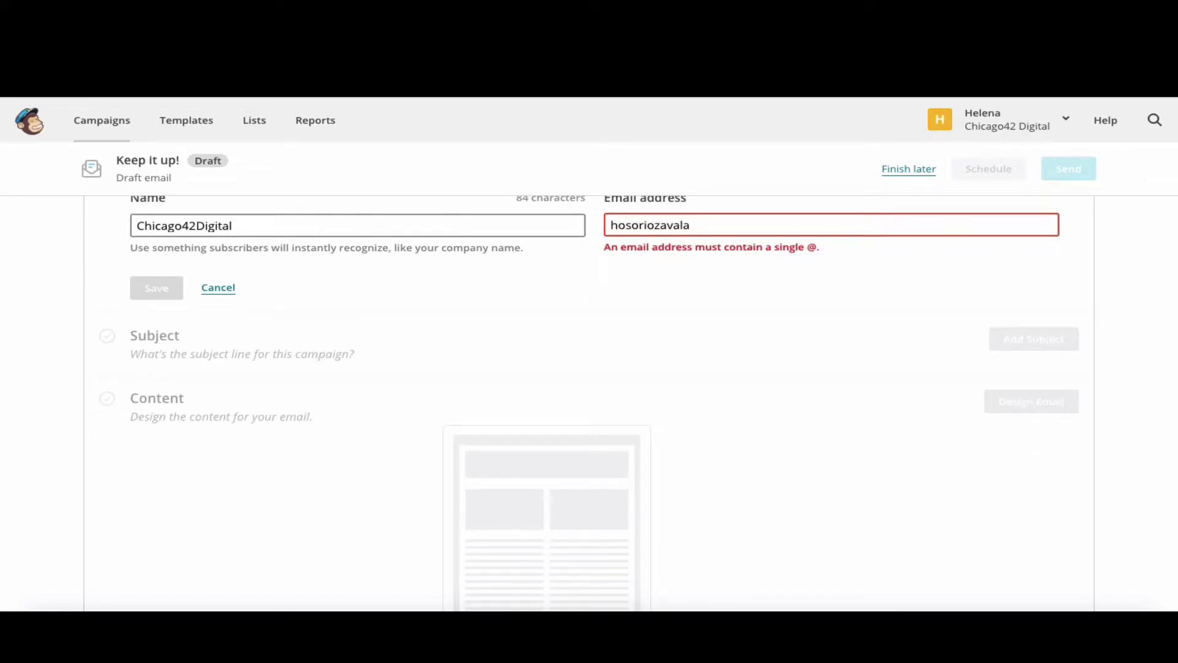
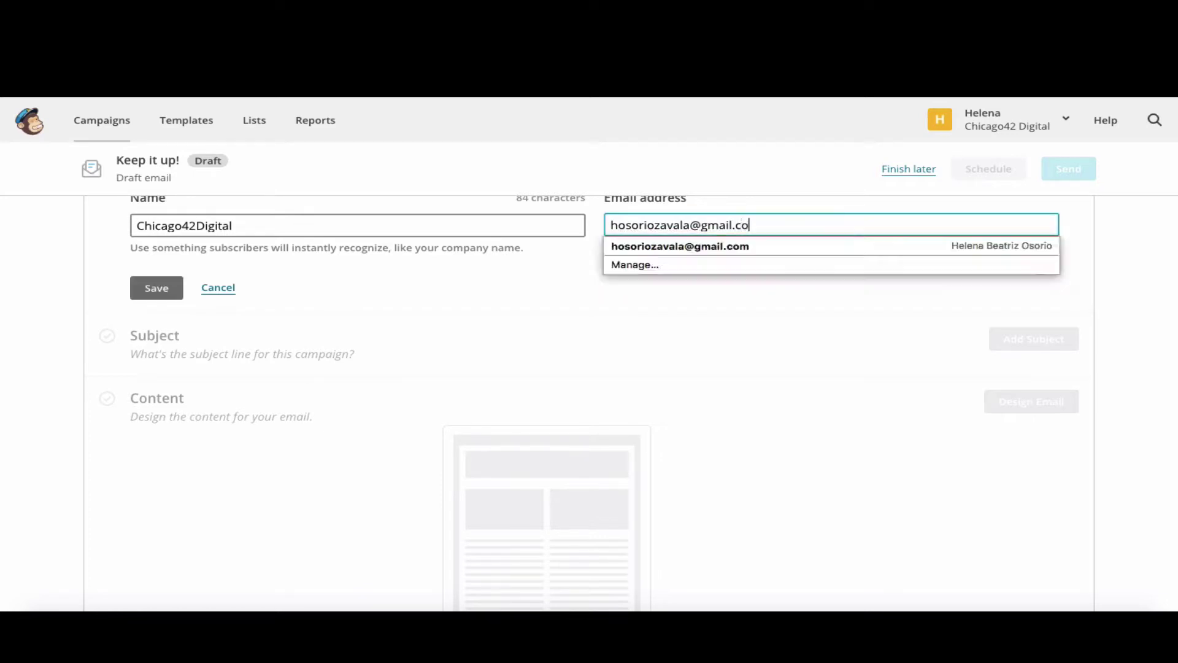
pyautogui.click(158, 288)
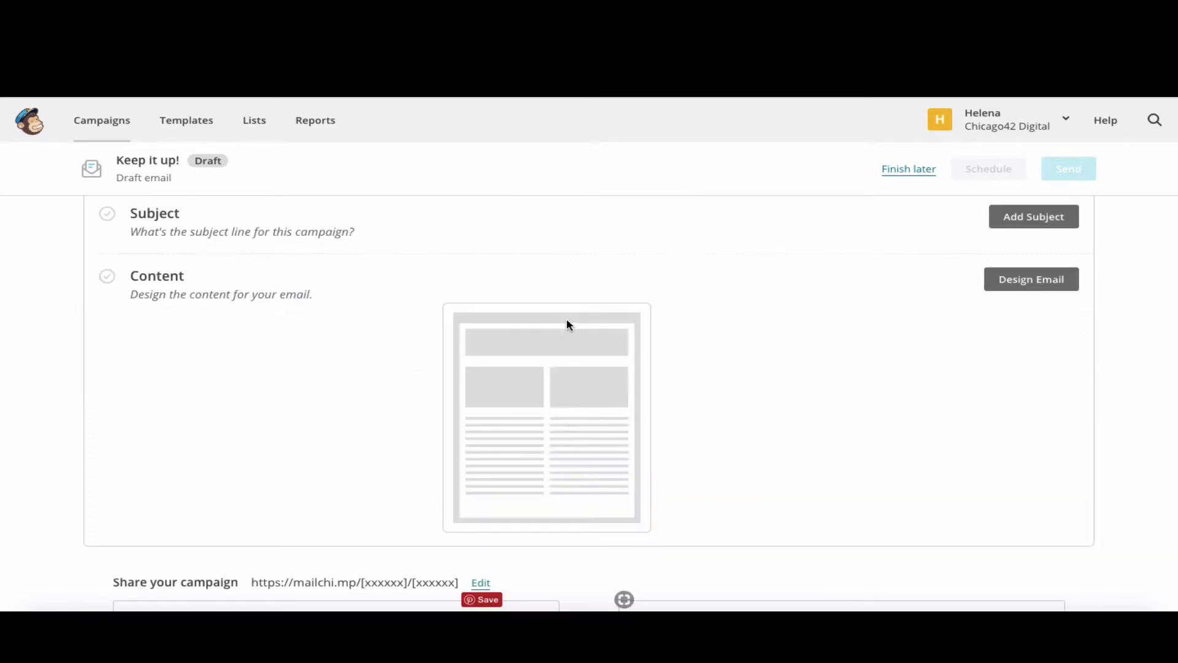
# - Set the subject line to 'You rock! 💪'
pyautogui.scroll(2, 566, 325)
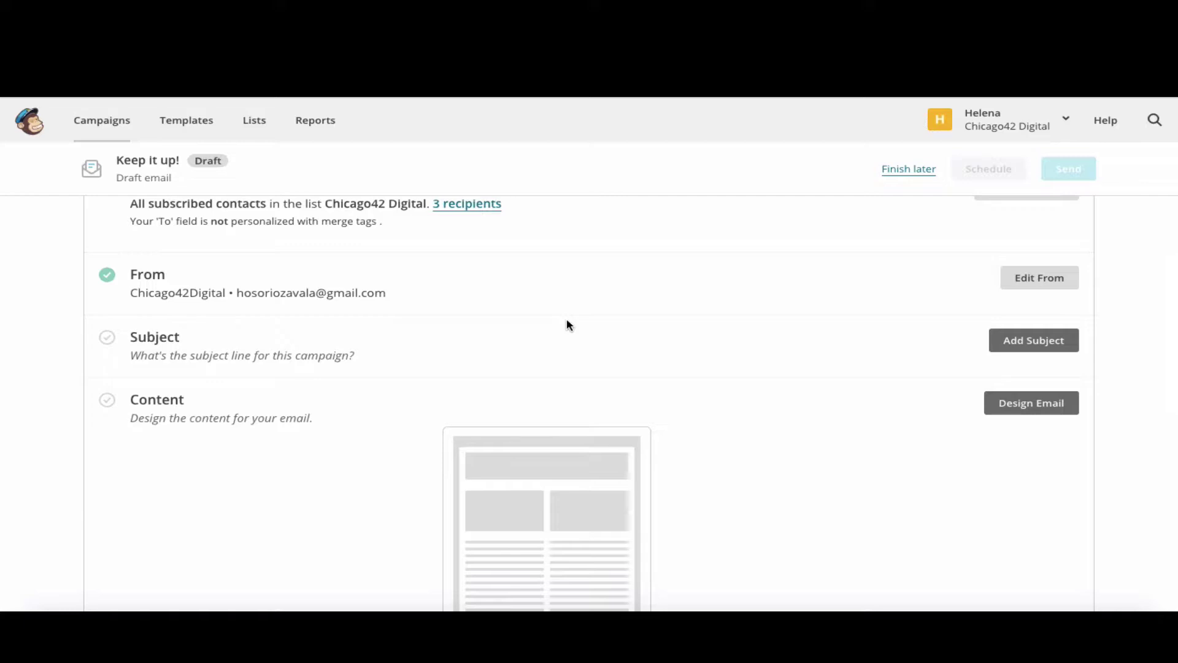
pyautogui.click(1074, 342)
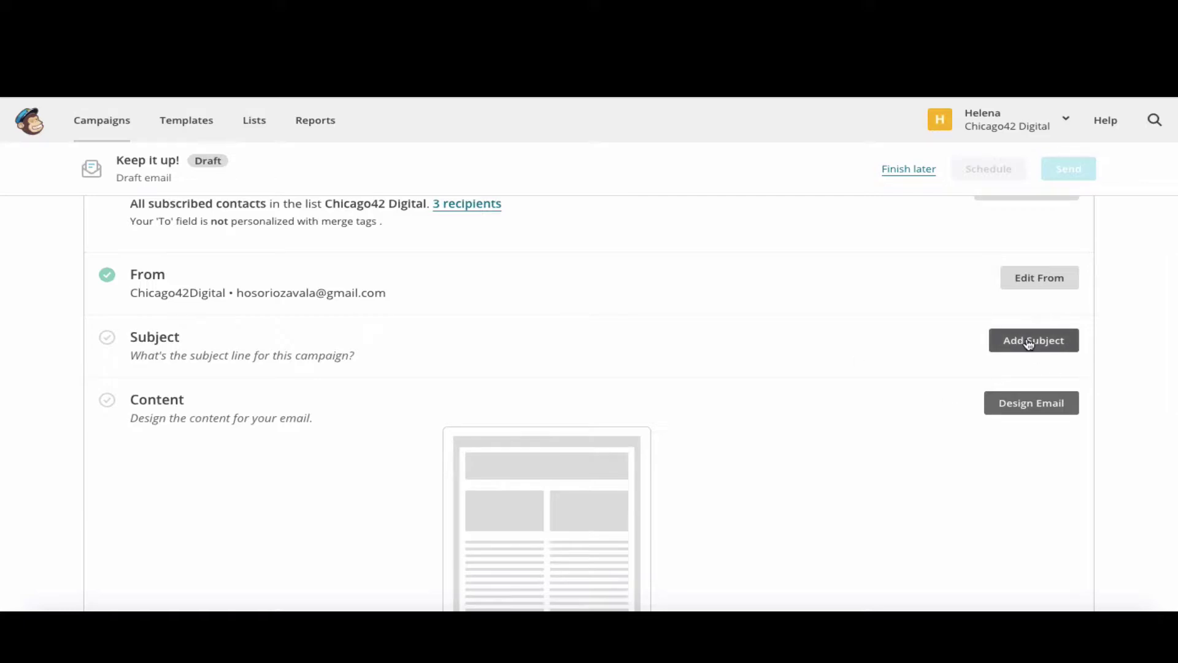
pyautogui.click(415, 279)
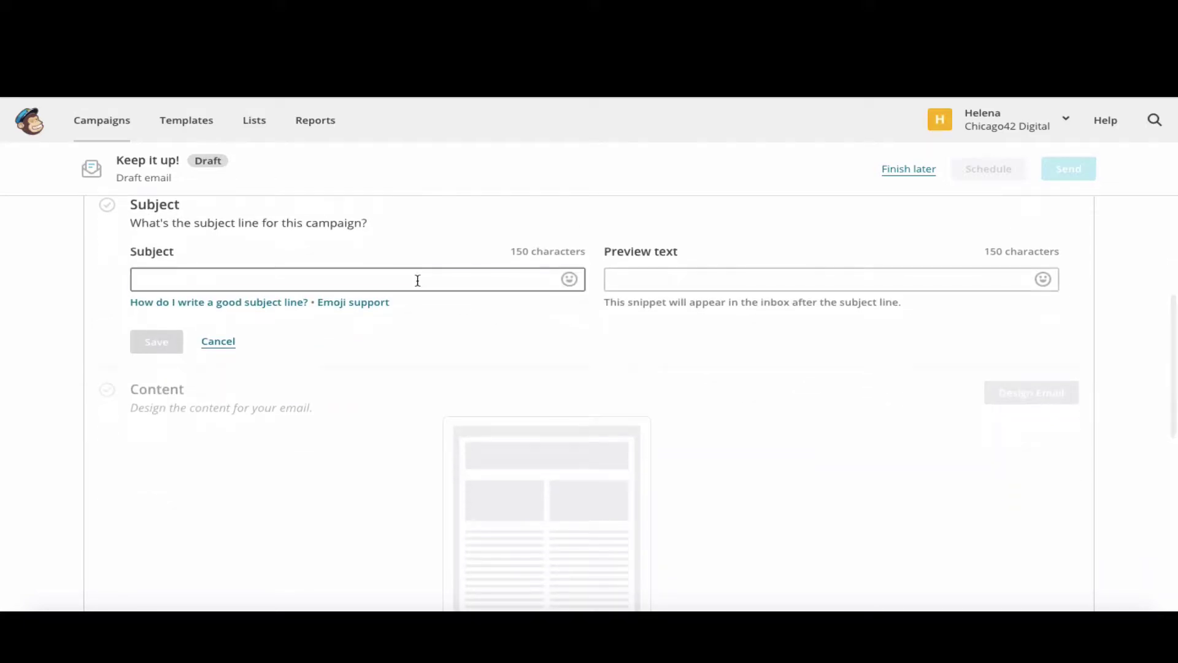
pyautogui.write('You rock! 💪')
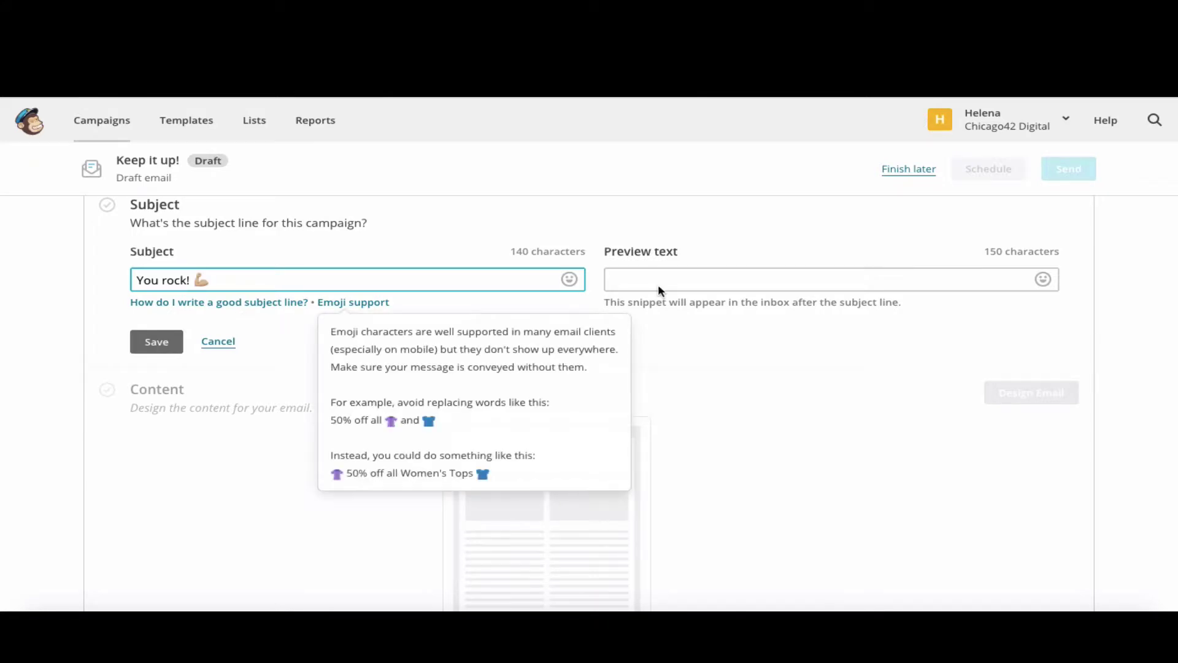
pyautogui.click(706, 277)
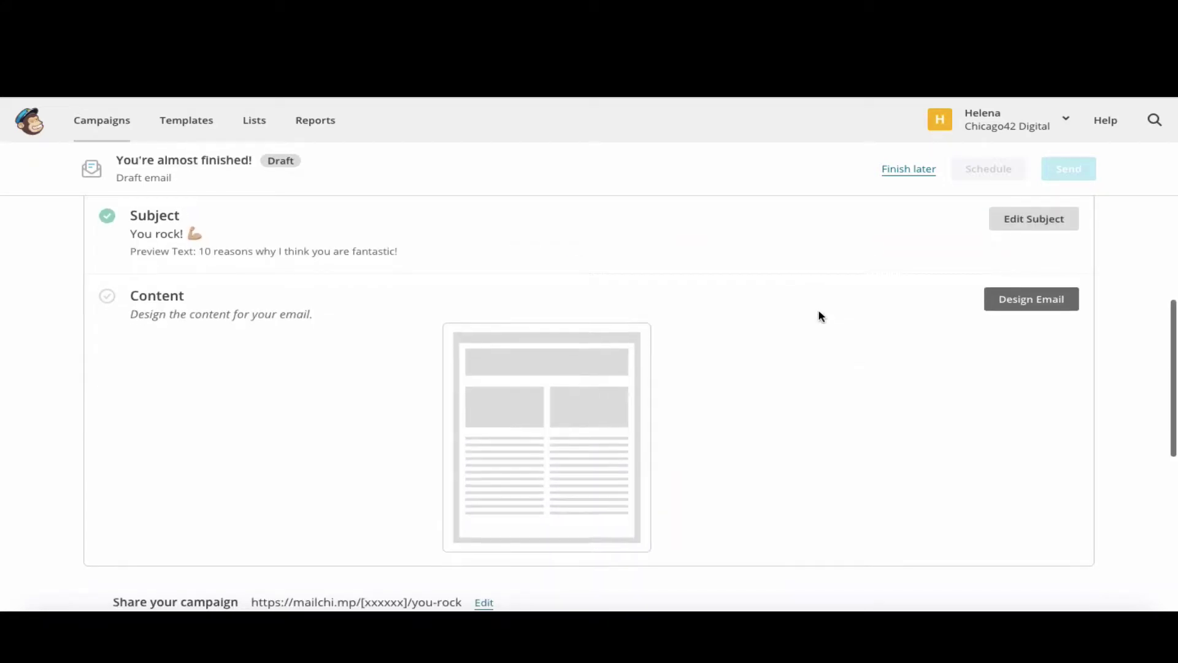
# - Move on to designing the email and browse the available layouts and themes
pyautogui.click(1049, 311)
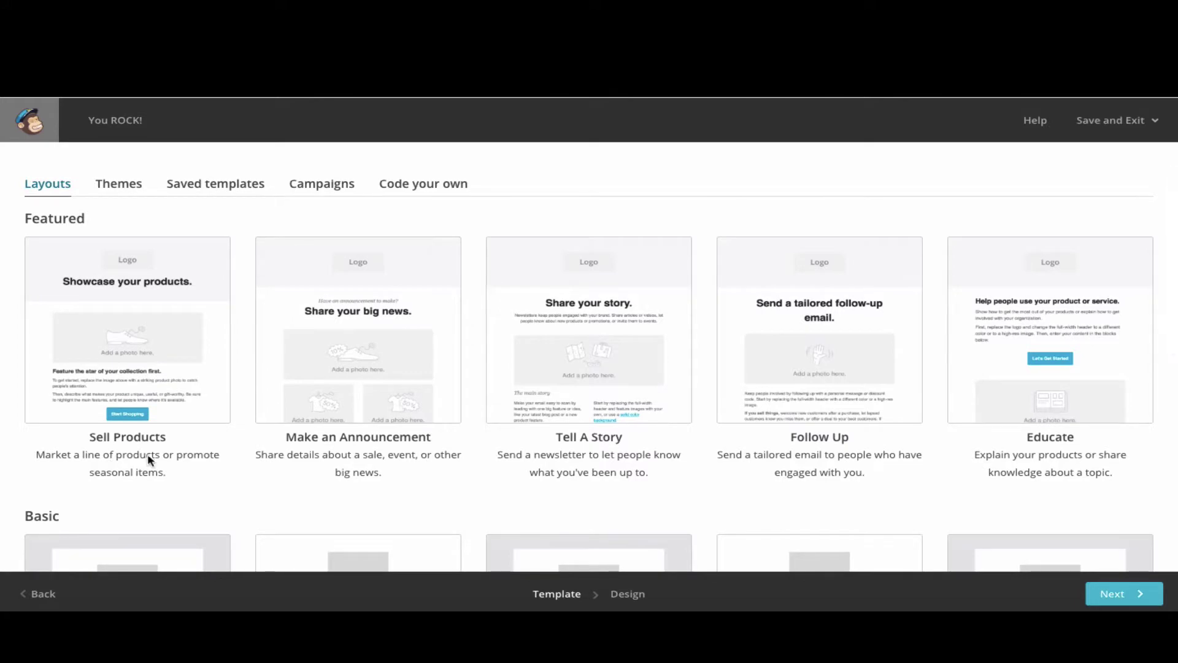
pyautogui.scroll(-3, 156, 453)
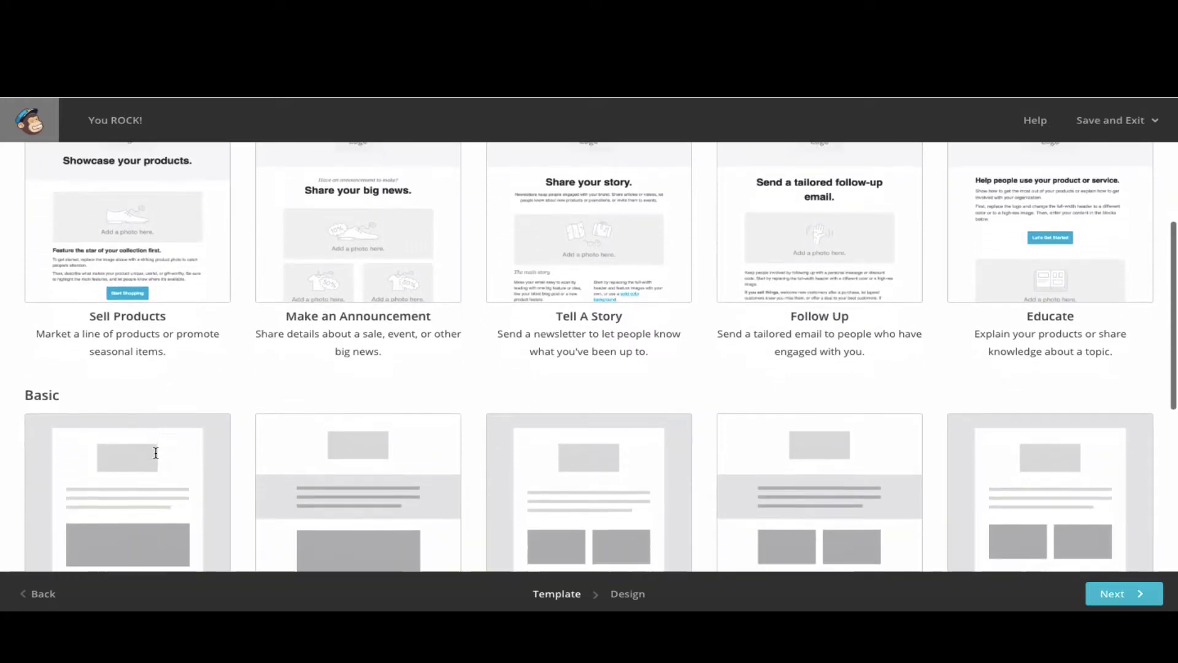
pyautogui.scroll(4, 67, 313)
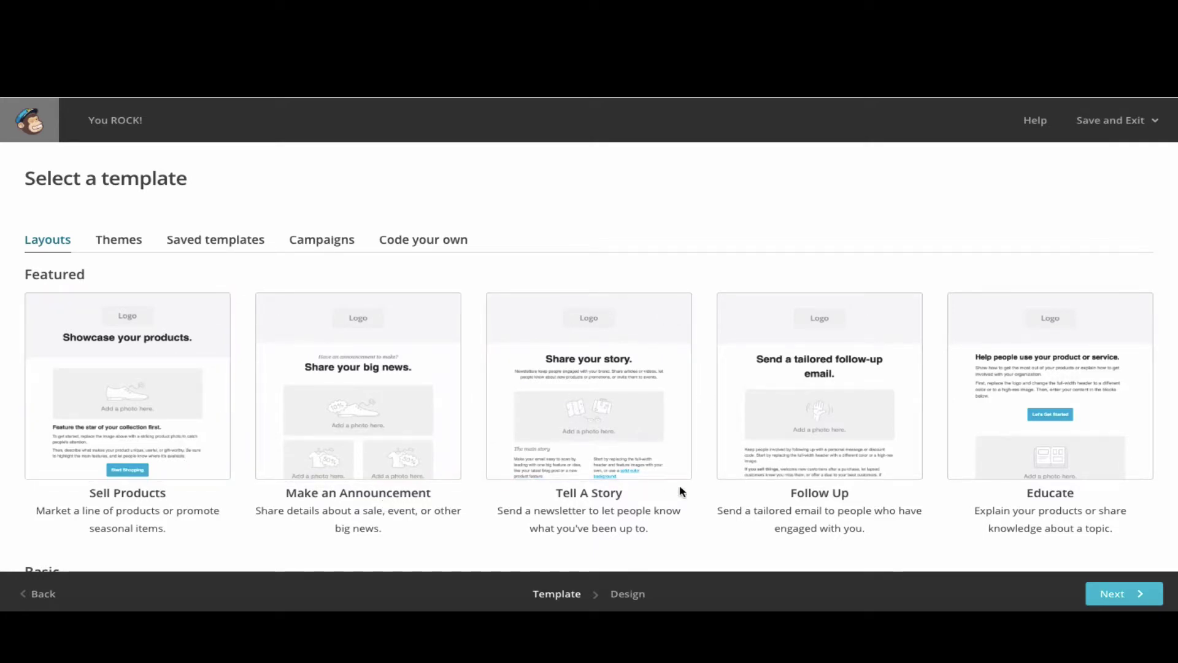
pyautogui.scroll(-3, 710, 480)
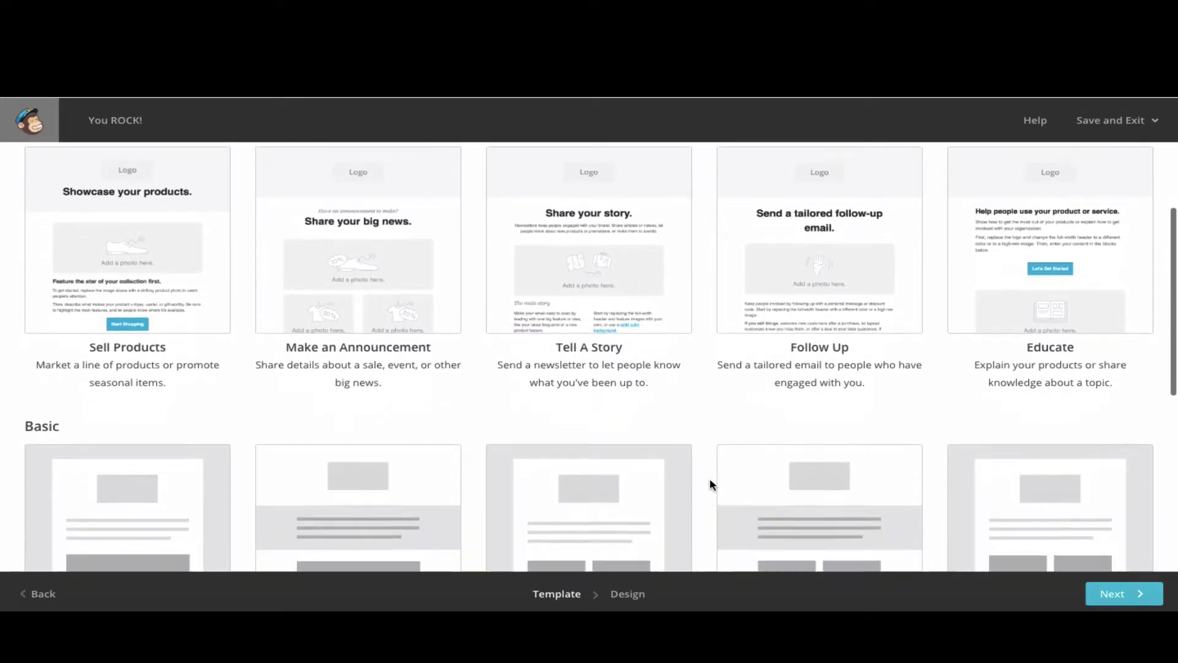
pyautogui.scroll(-1, 710, 480)
pyautogui.scroll(-2, 270, 465)
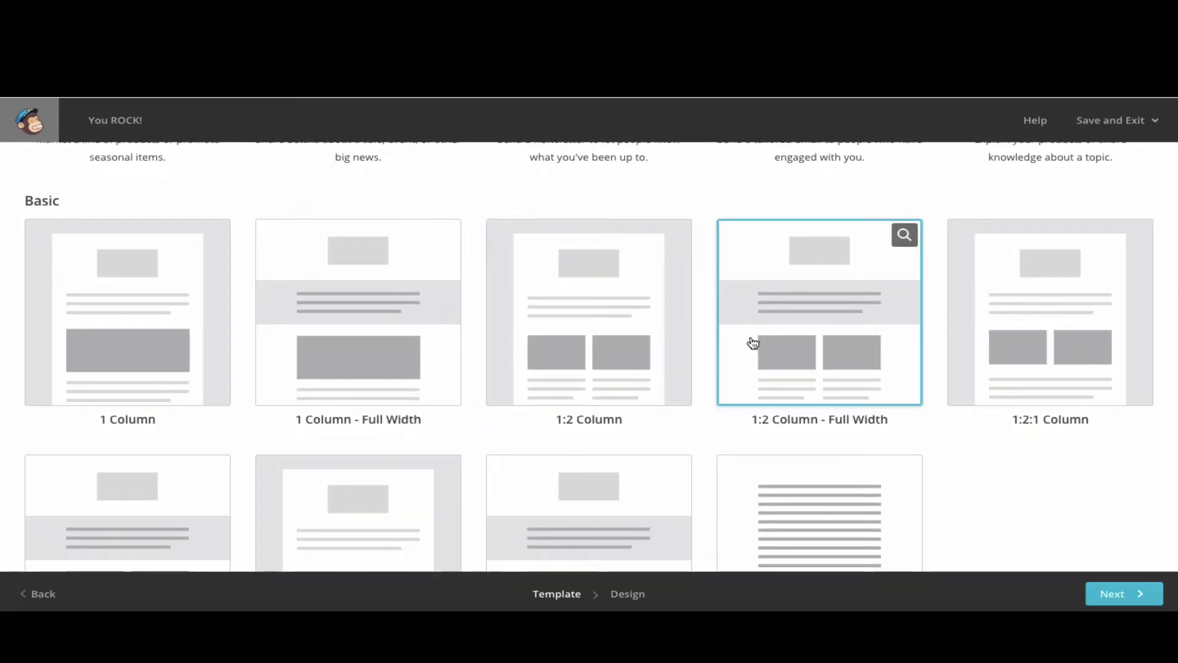
pyautogui.scroll(-3, 1064, 432)
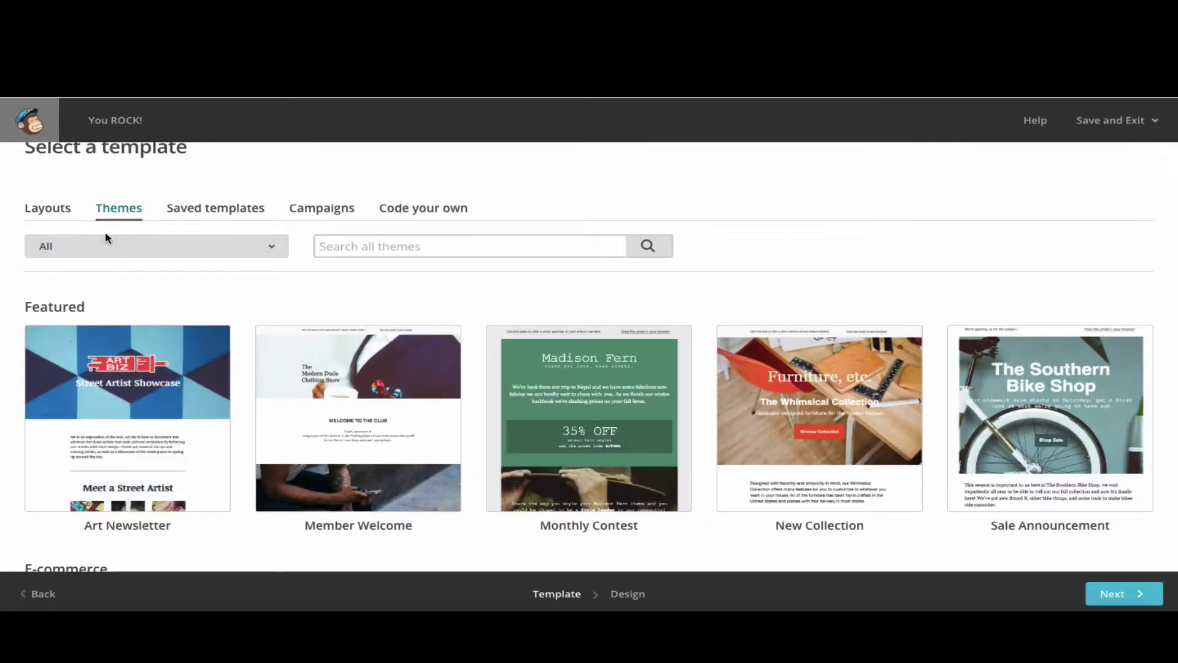
pyautogui.scroll(-2, 153, 380)
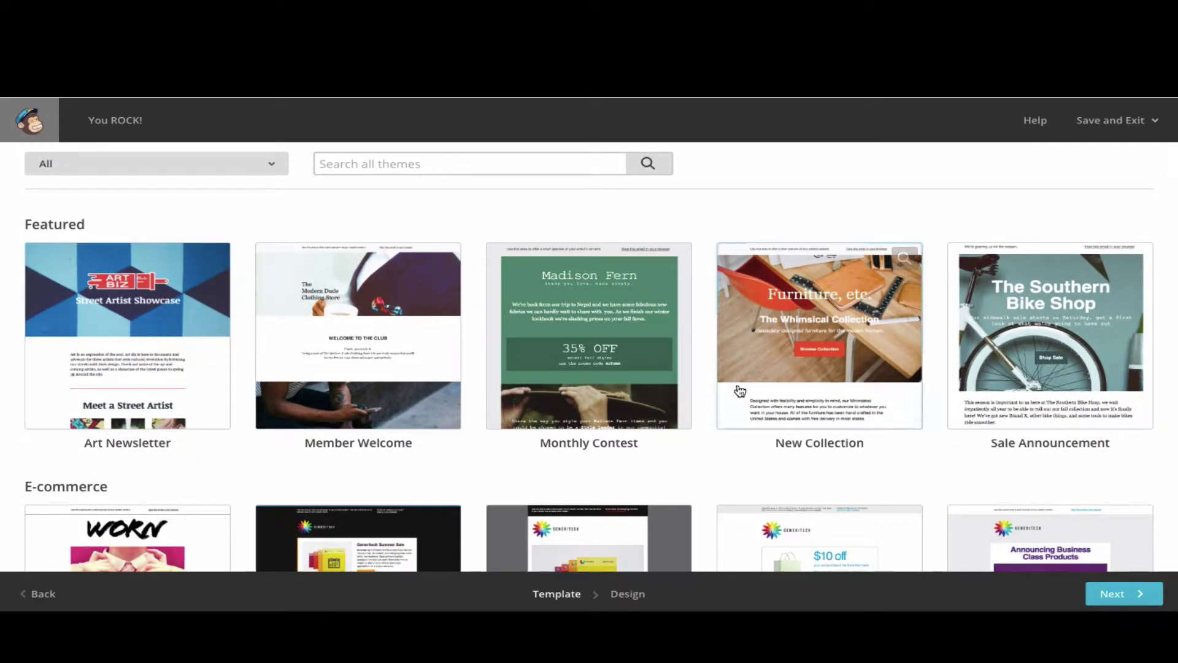
pyautogui.scroll(-2, 1083, 366)
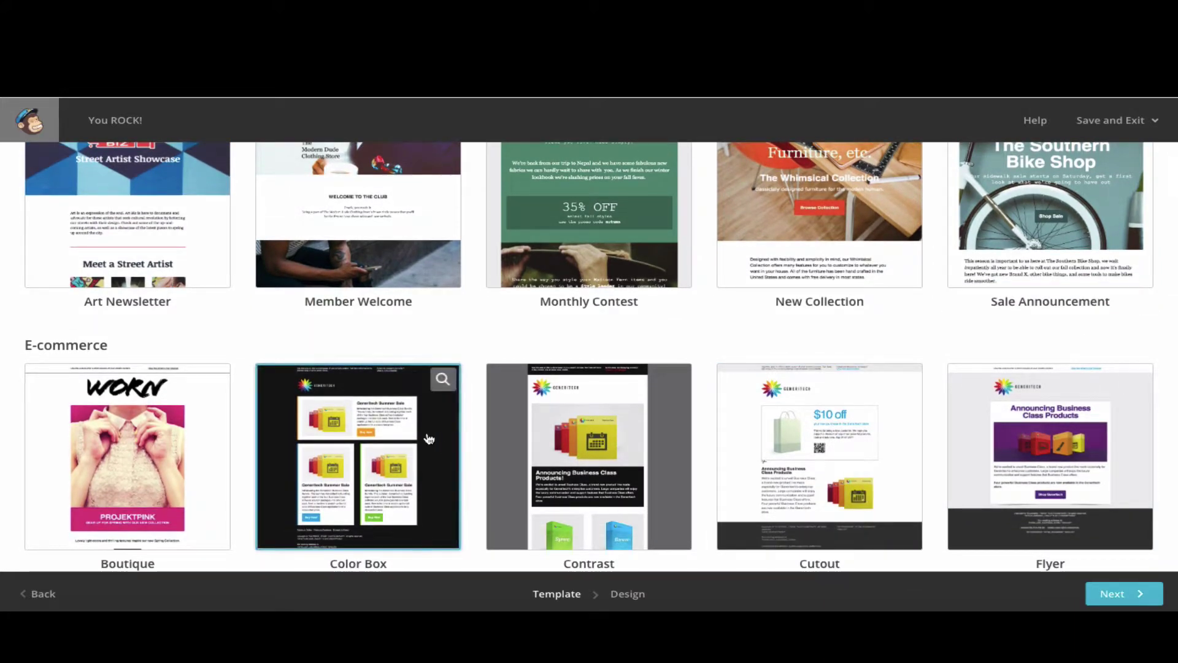
pyautogui.scroll(-2, 123, 417)
pyautogui.scroll(6, 168, 413)
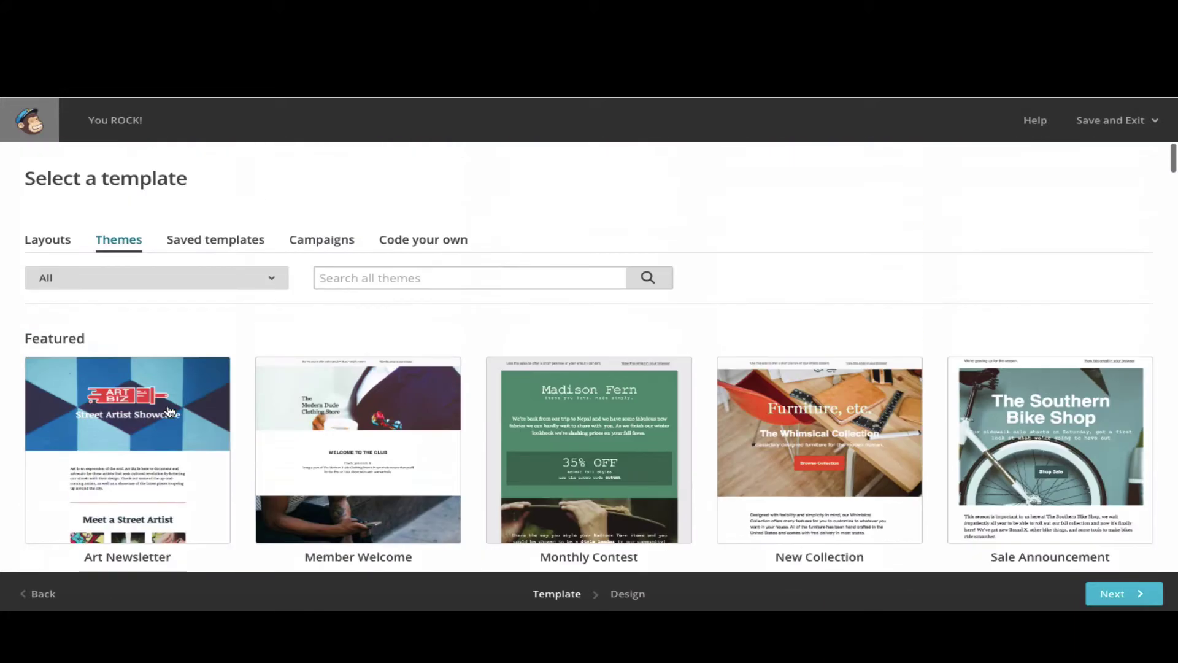
# - Check Saved templates, Campaigns and Code your own, then pick the Basic 1 Column layout
pyautogui.click(217, 242)
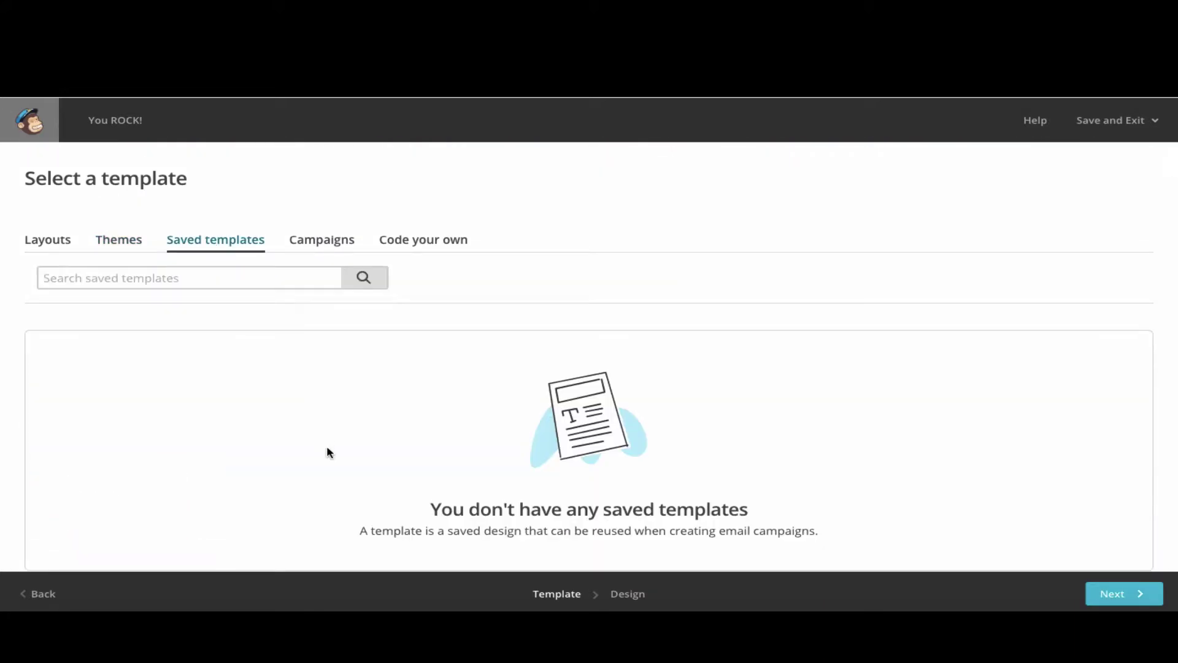
pyautogui.scroll(-1, 326, 447)
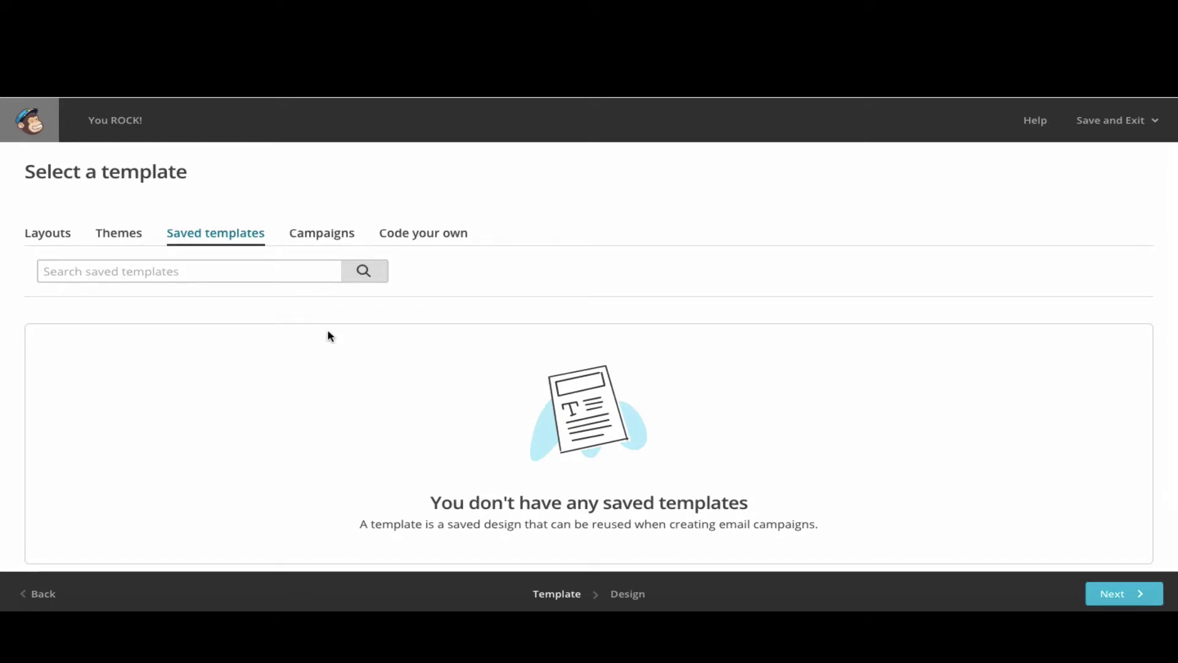
pyautogui.click(323, 234)
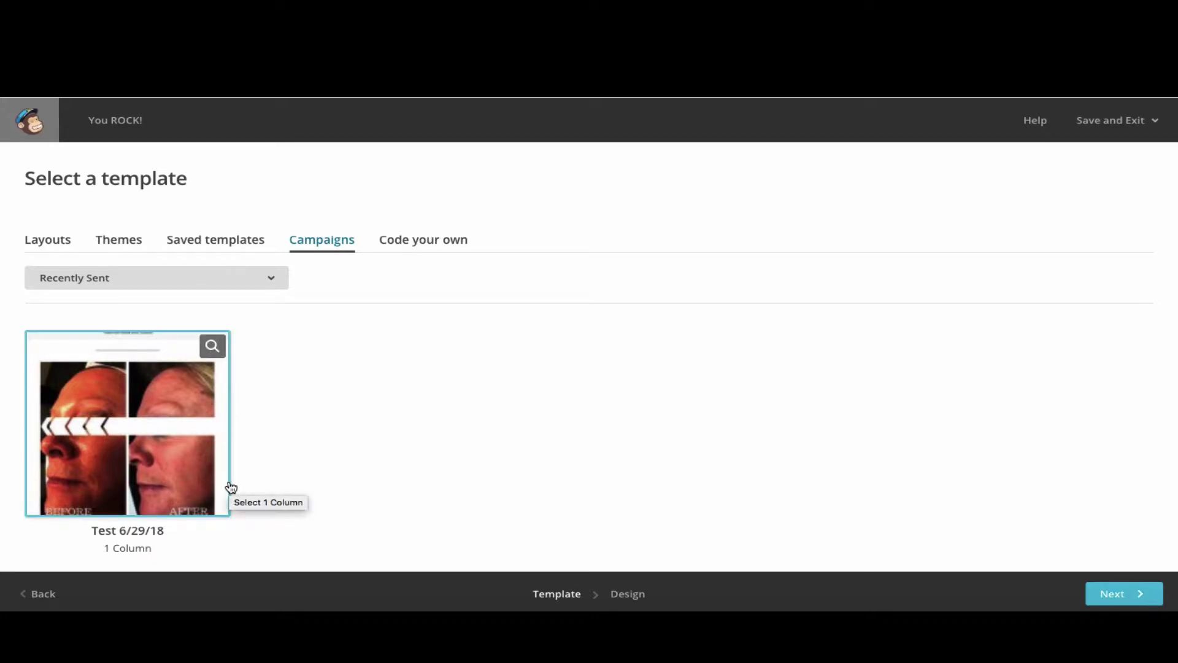
pyautogui.click(439, 246)
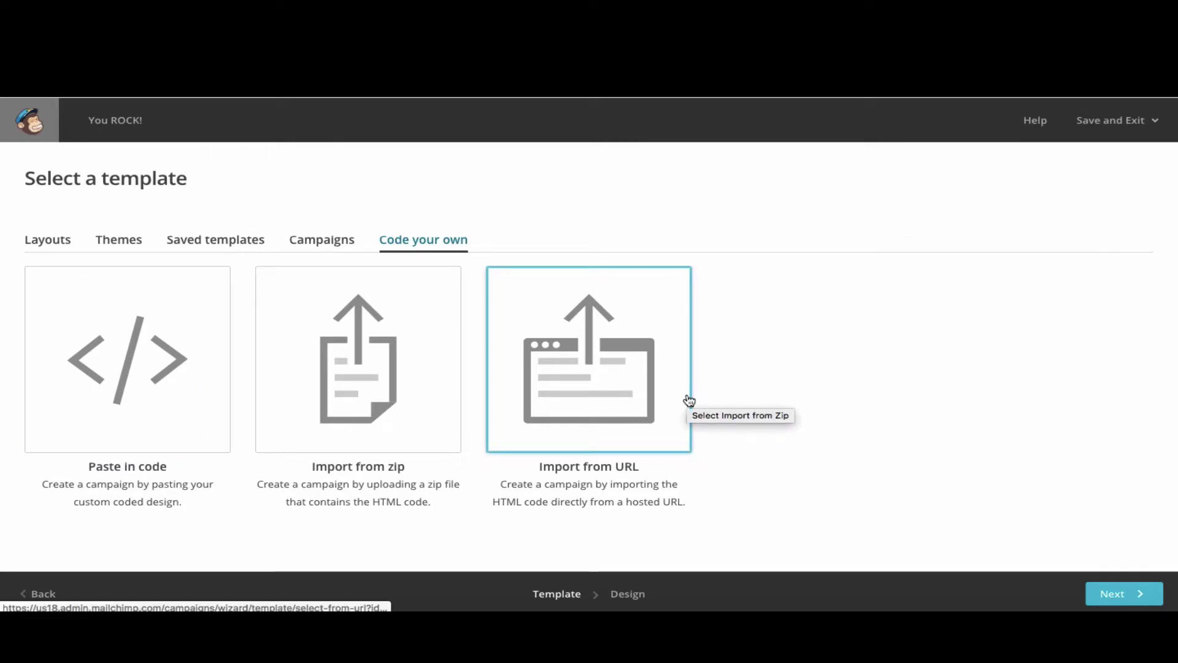
pyautogui.click(64, 240)
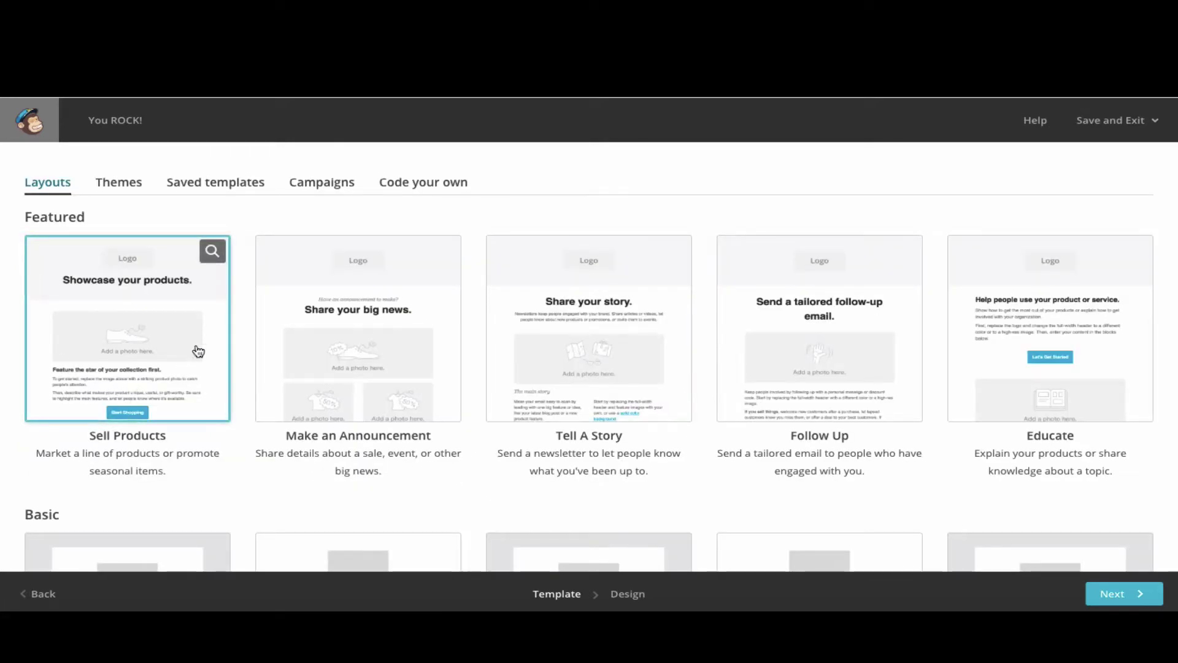
pyautogui.scroll(-2, 122, 488)
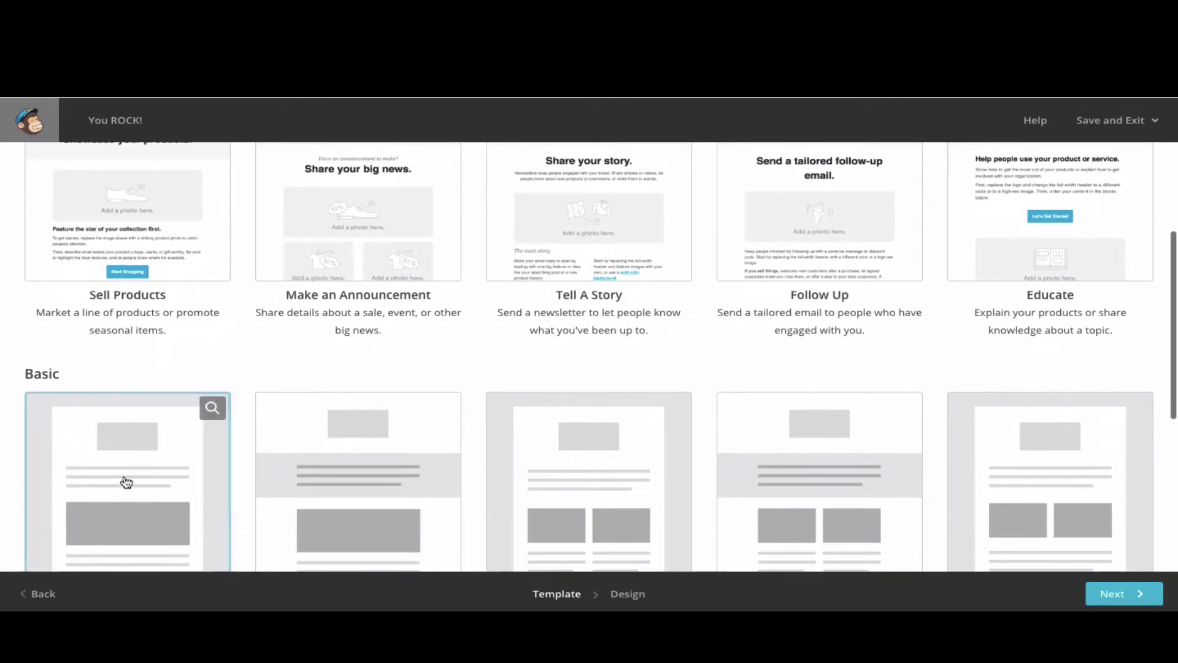
pyautogui.click(127, 439)
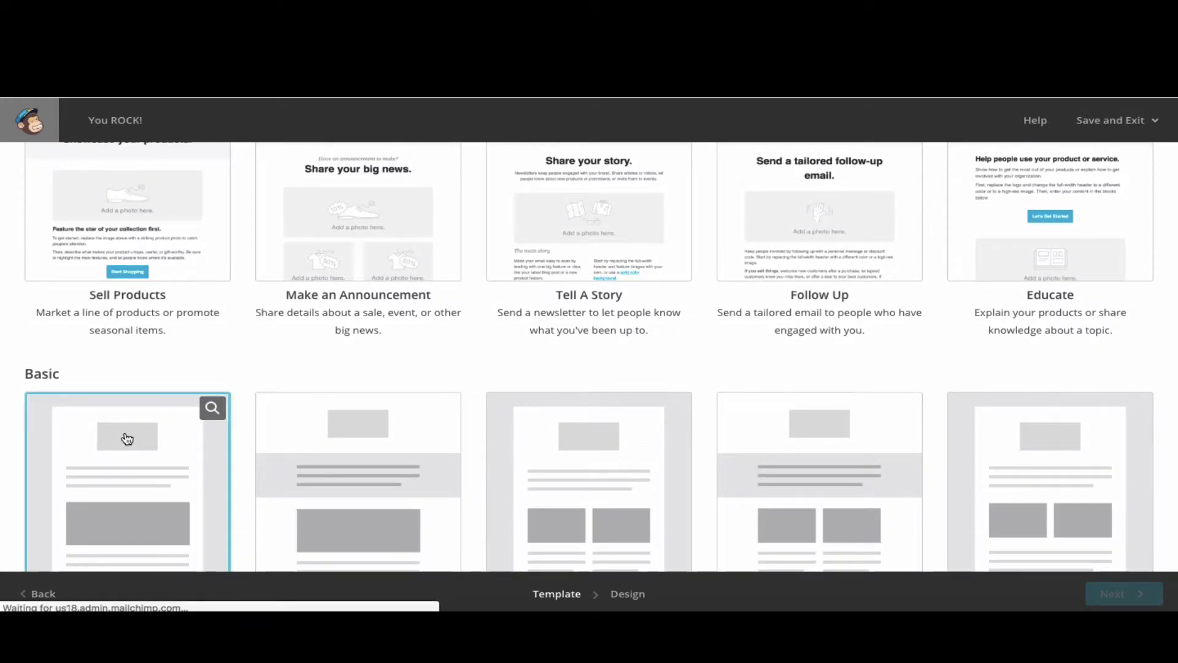
pyautogui.scroll(-2, 221, 473)
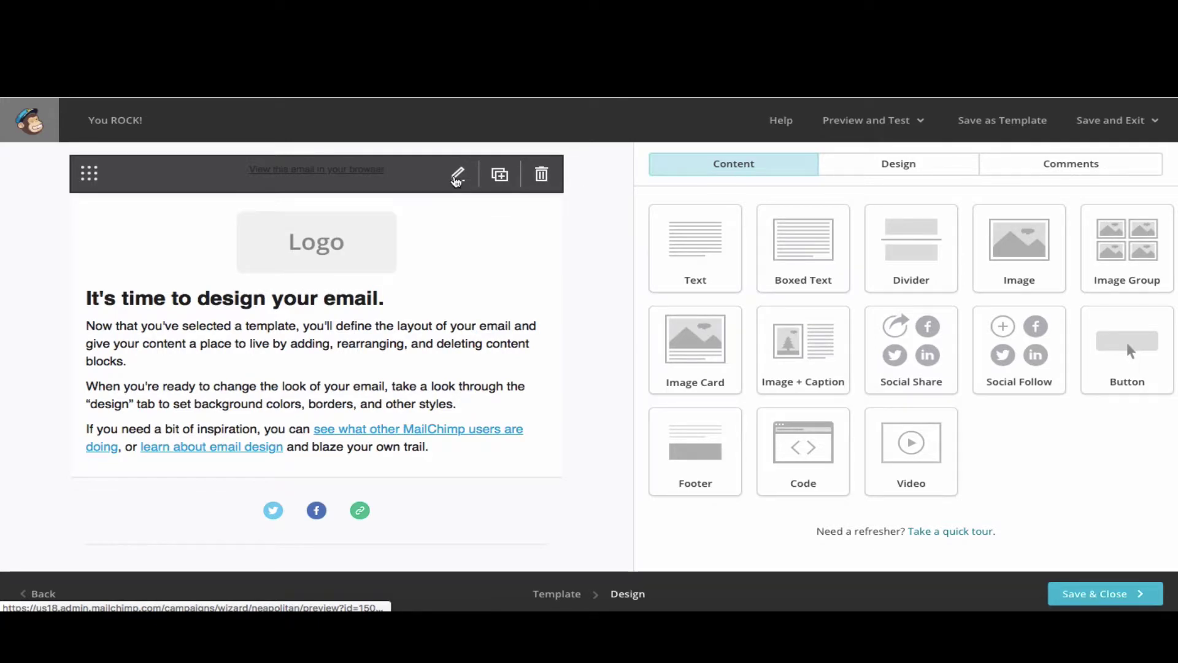
# - Replace the top text with 'Call to make an appointment!' and make it bold
pyautogui.click(458, 174)
pyautogui.hotkey('ctrl', 'a')
pyautogui.write('Call to m')
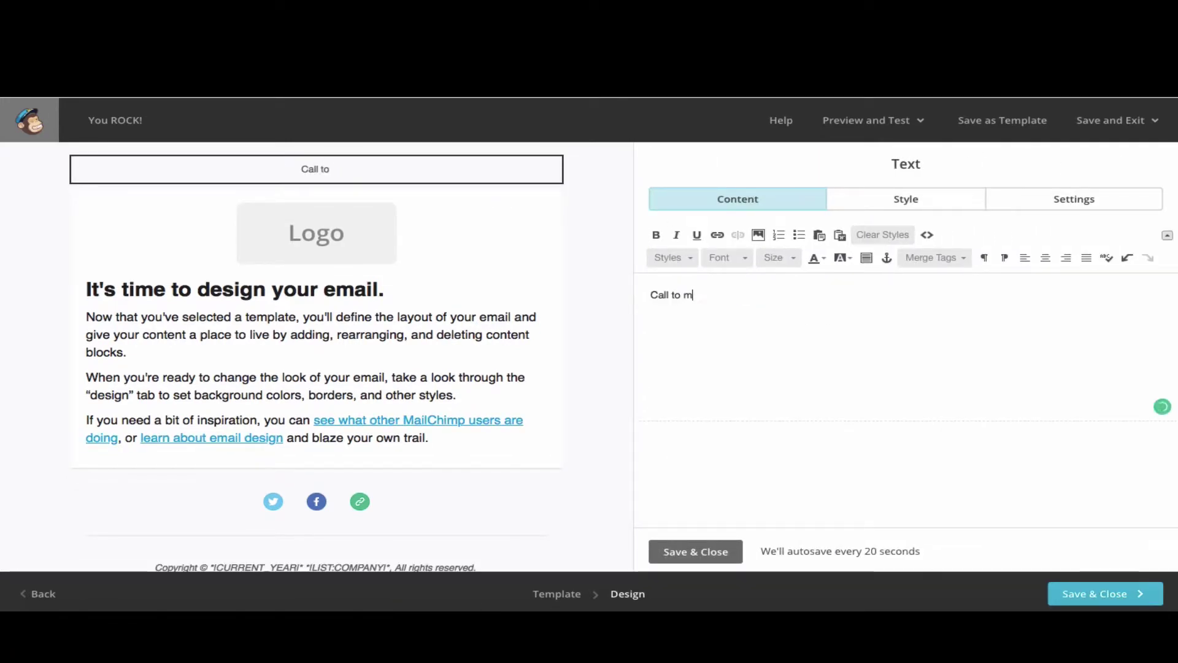
pyautogui.write('ake an appoin')
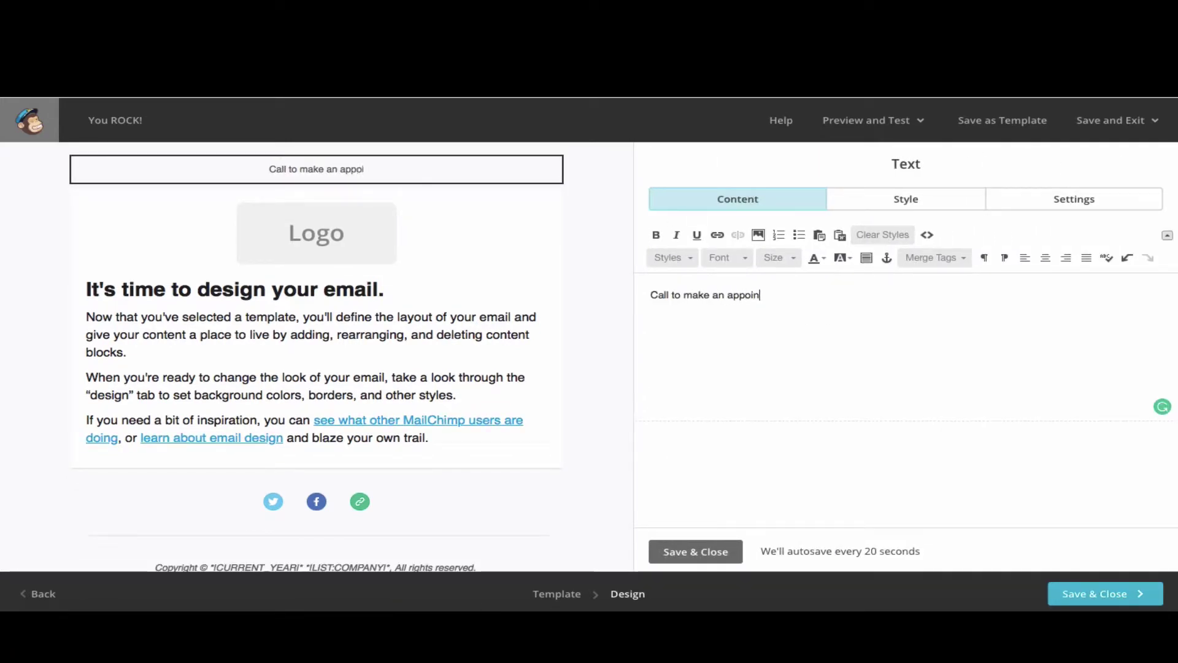
pyautogui.write('tment!')
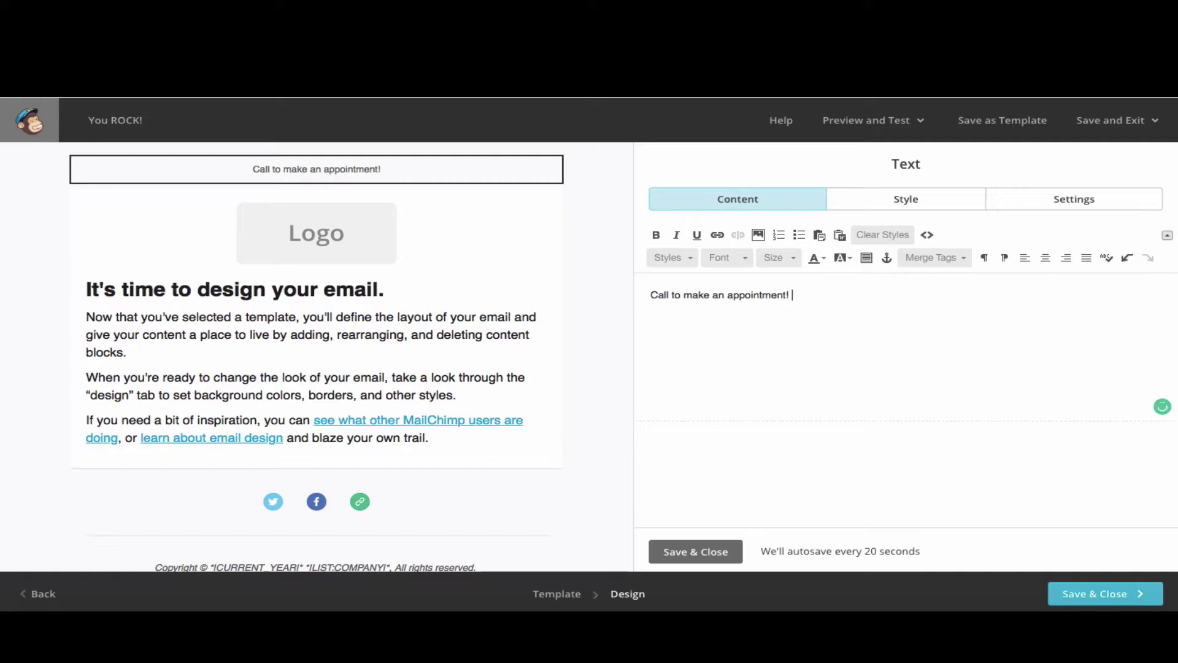
pyautogui.moveTo(793, 294); pyautogui.dragTo(616, 292)
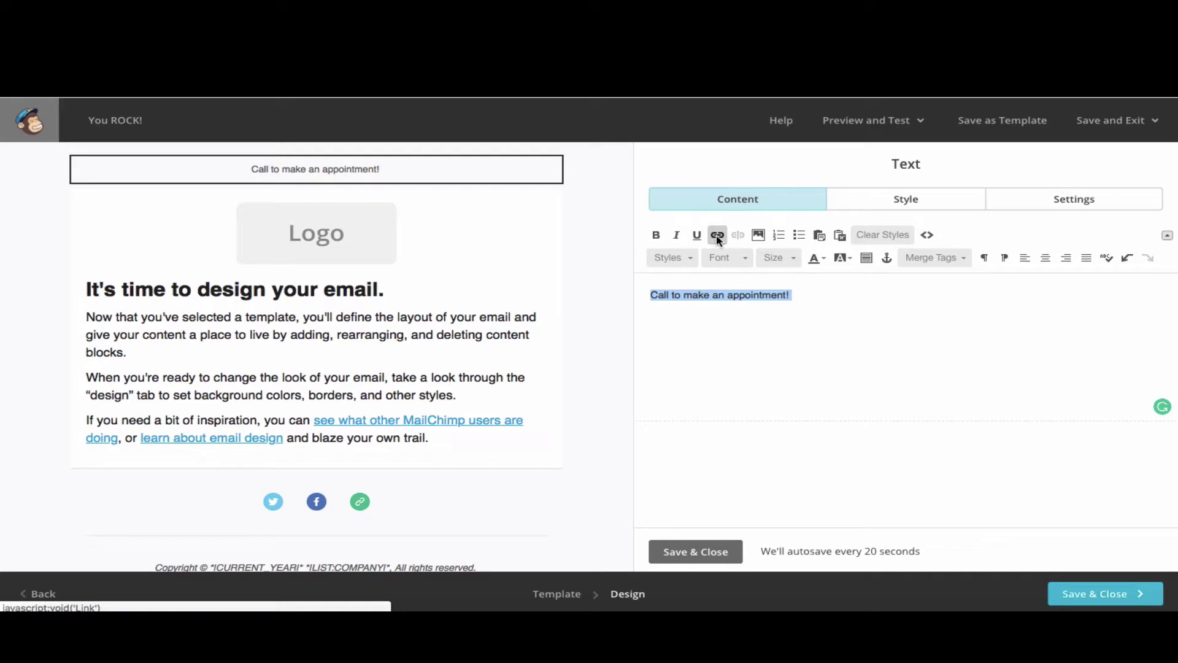
pyautogui.click(655, 235)
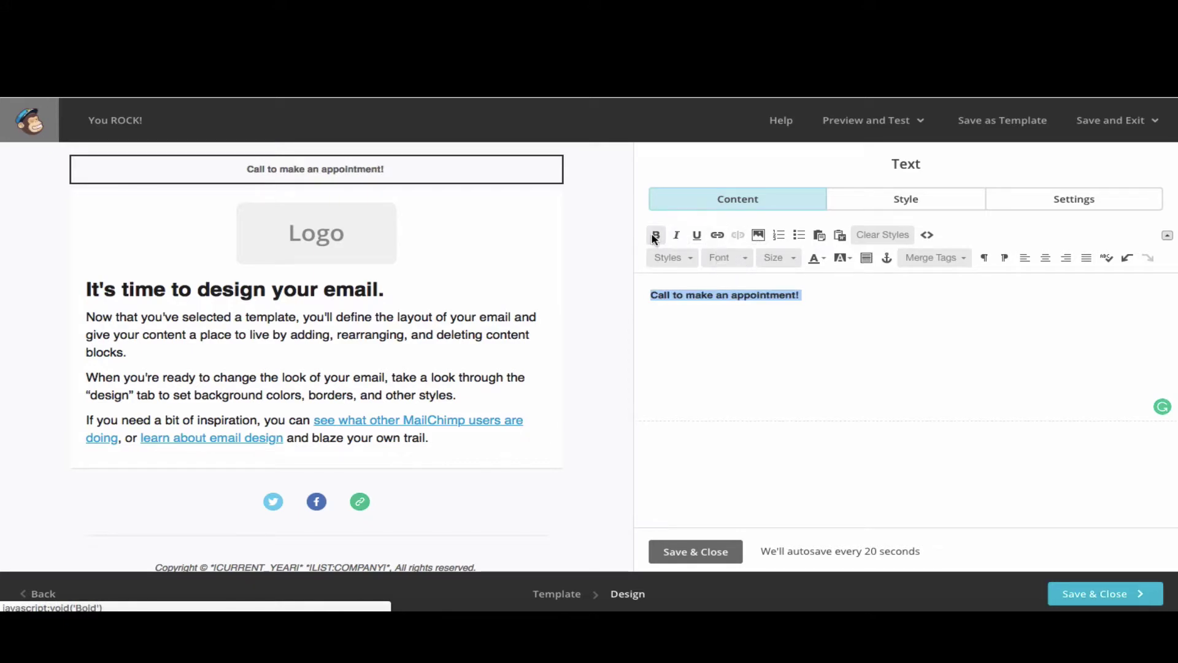
# - Try green and custom text colours, keep the line dark, and save the block
pyautogui.click(824, 260)
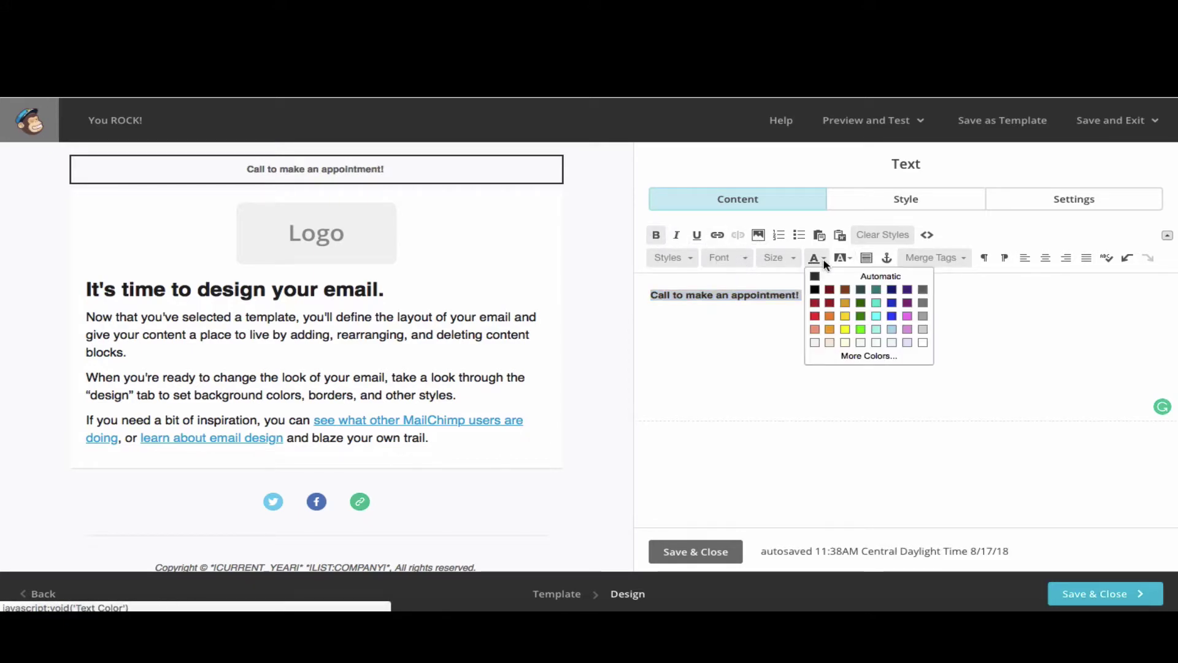
pyautogui.click(862, 318)
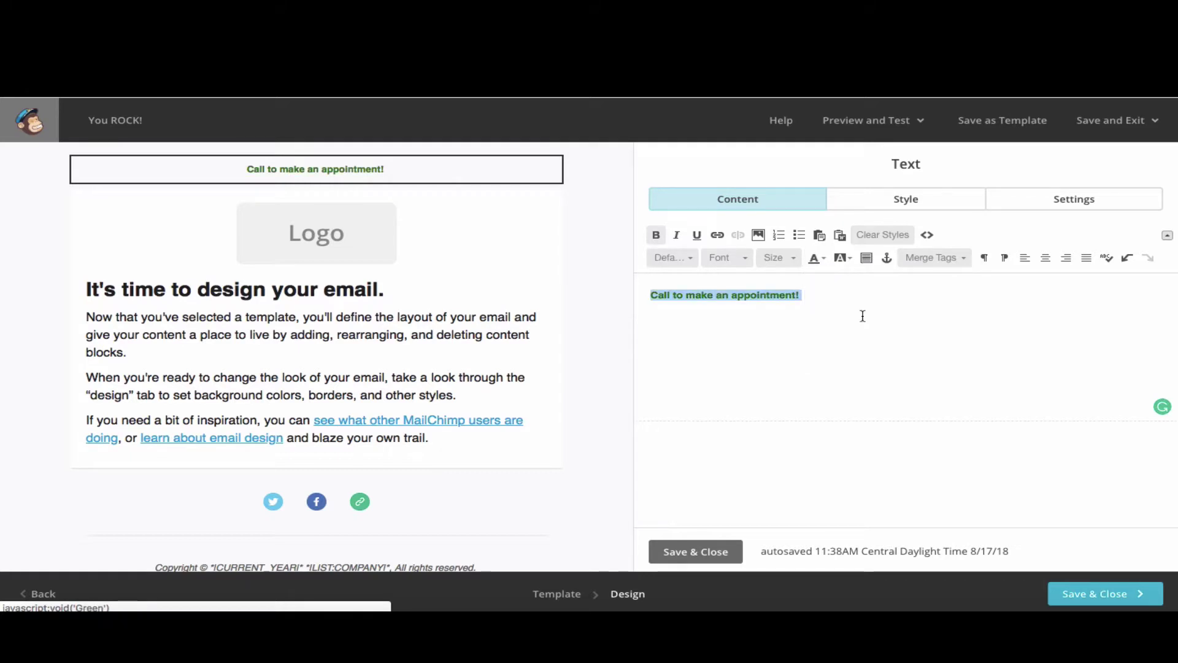
pyautogui.click(818, 264)
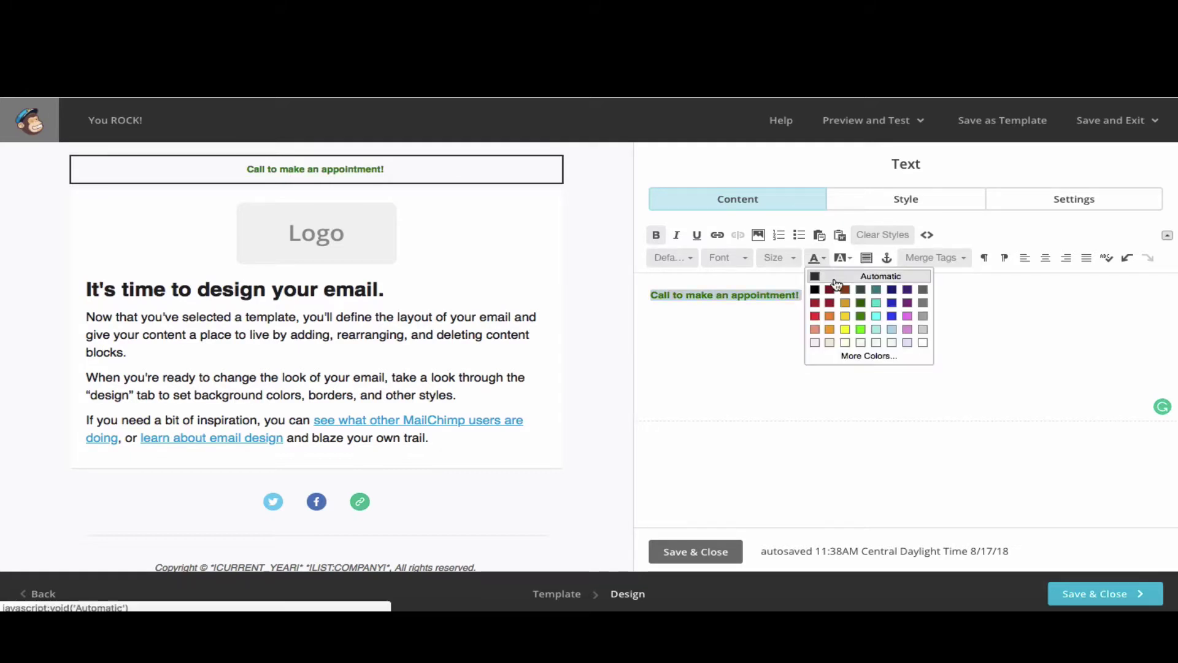
pyautogui.click(860, 361)
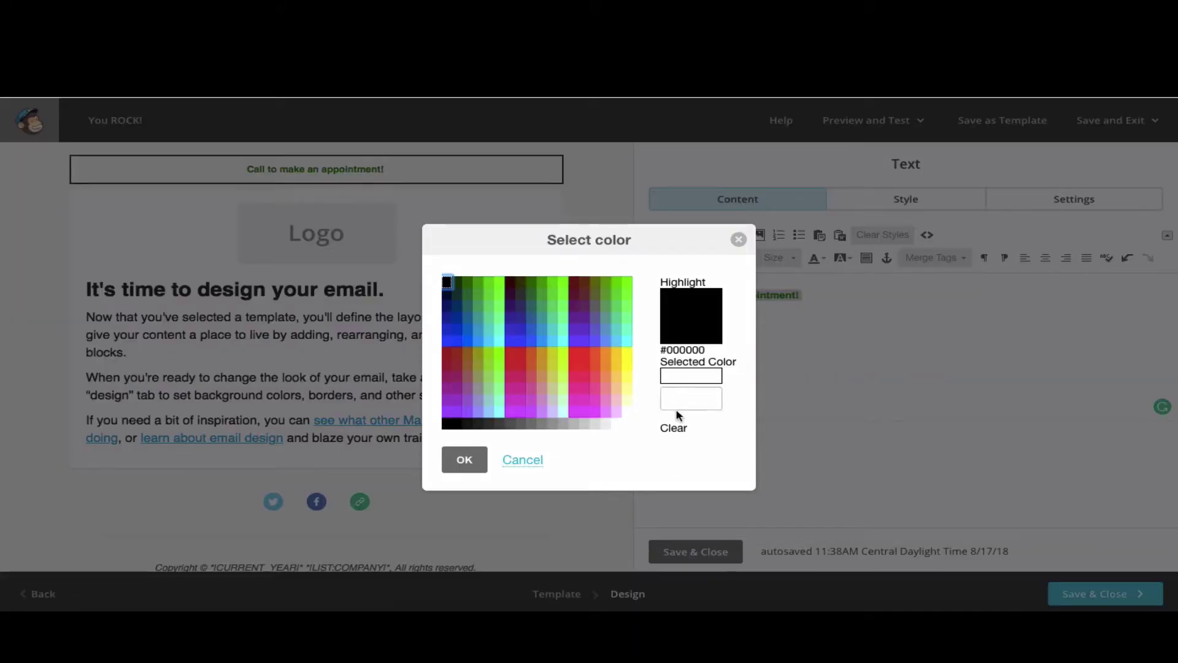
pyautogui.click(679, 405)
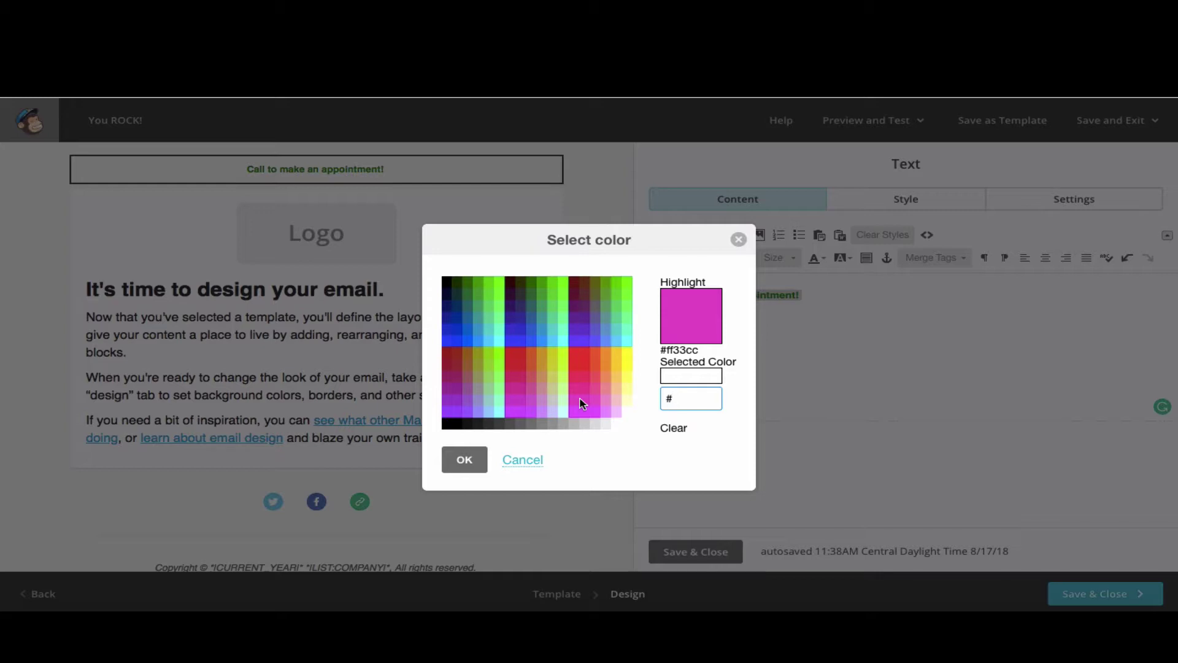
pyautogui.click(464, 459)
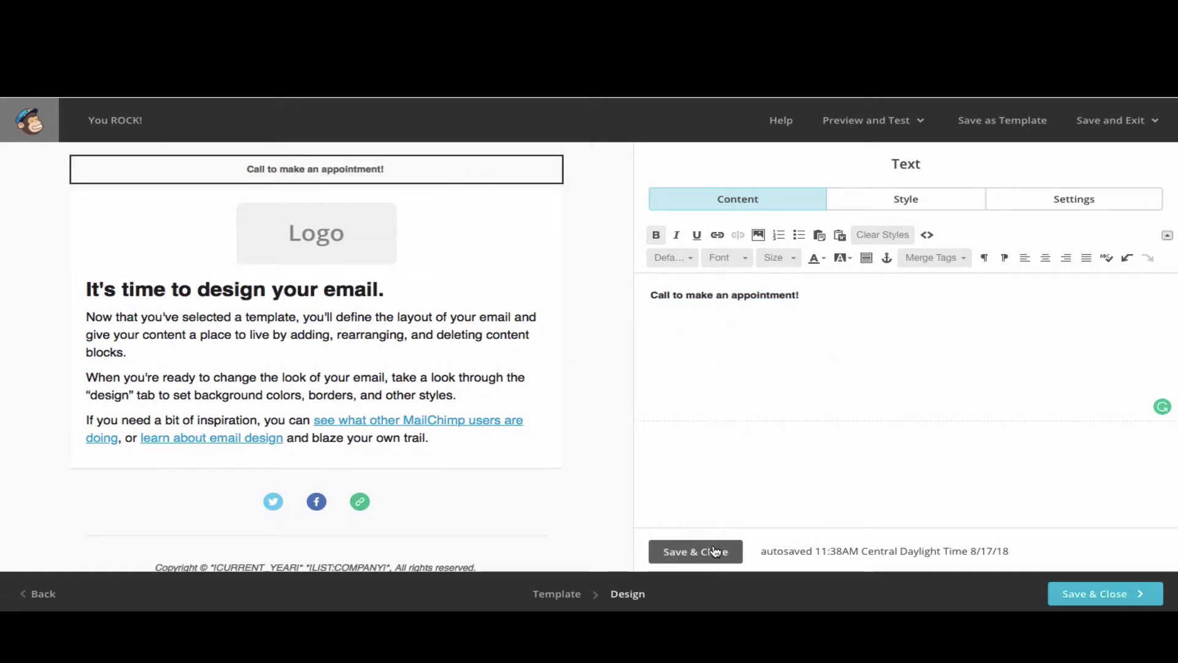
pyautogui.click(709, 551)
# - Swap the Logo placeholder for the SHHHH letter-board photo from My Files
pyautogui.moveTo(368, 245)
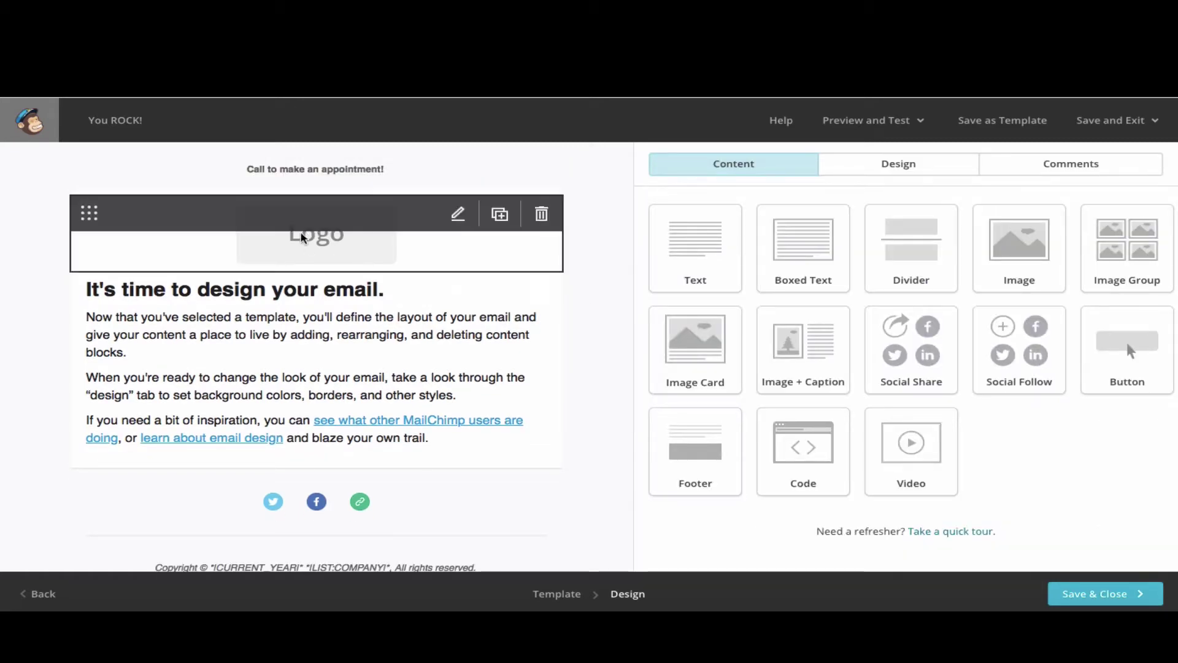
pyautogui.click(458, 216)
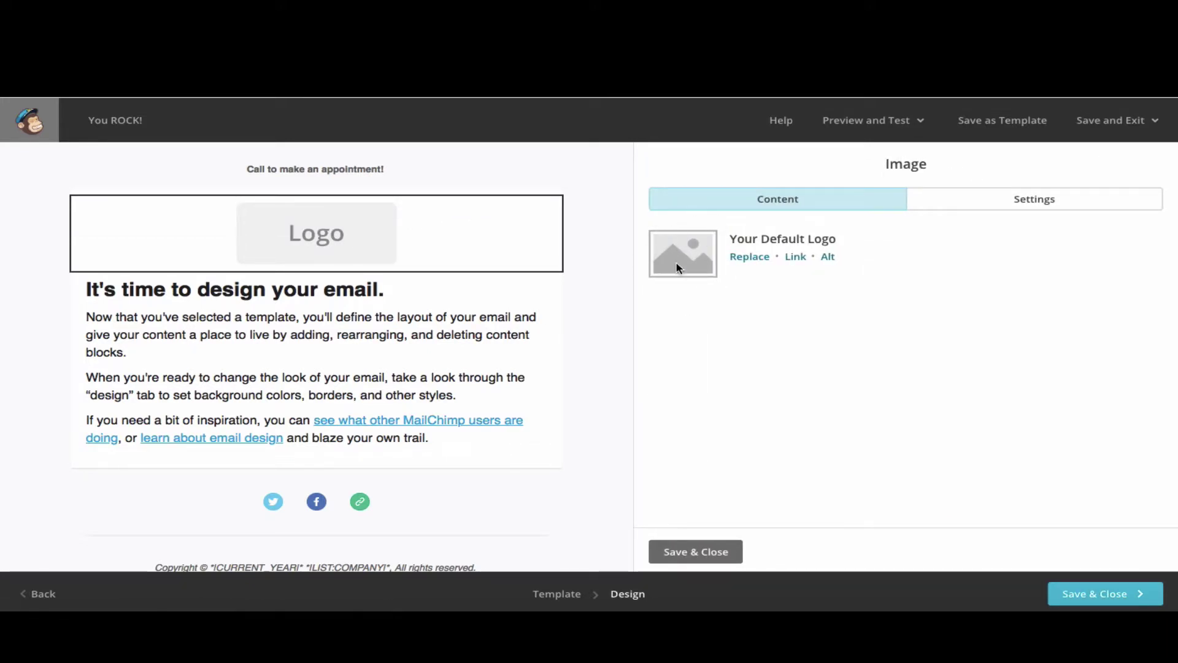
pyautogui.click(746, 257)
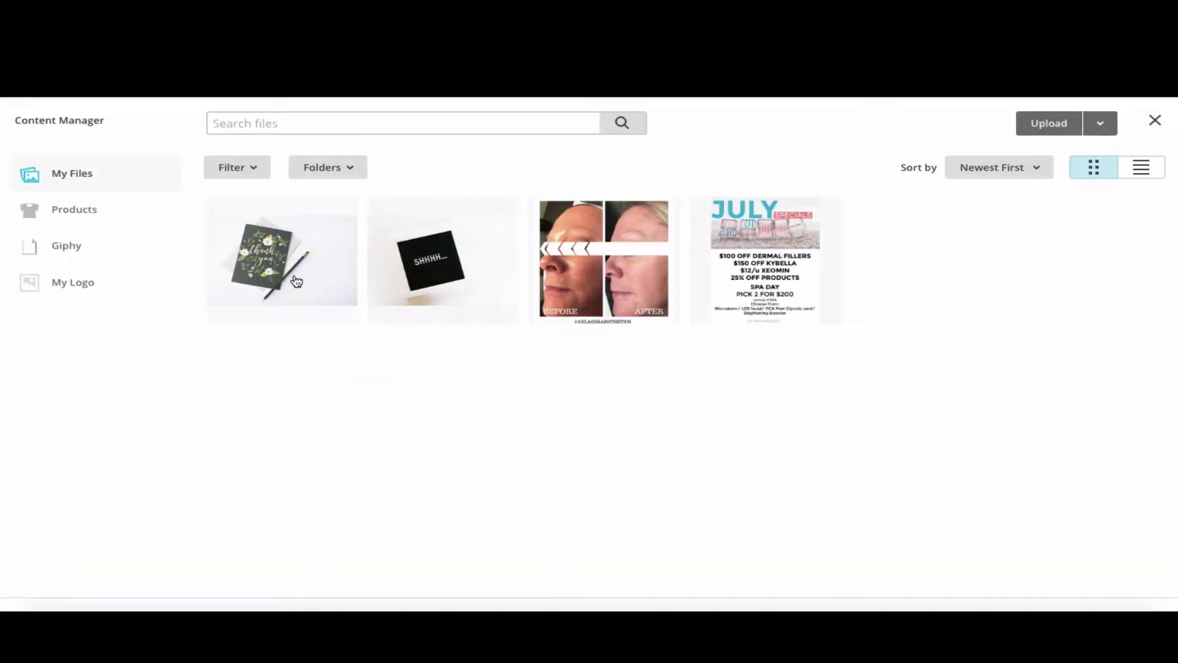
pyautogui.click(441, 283)
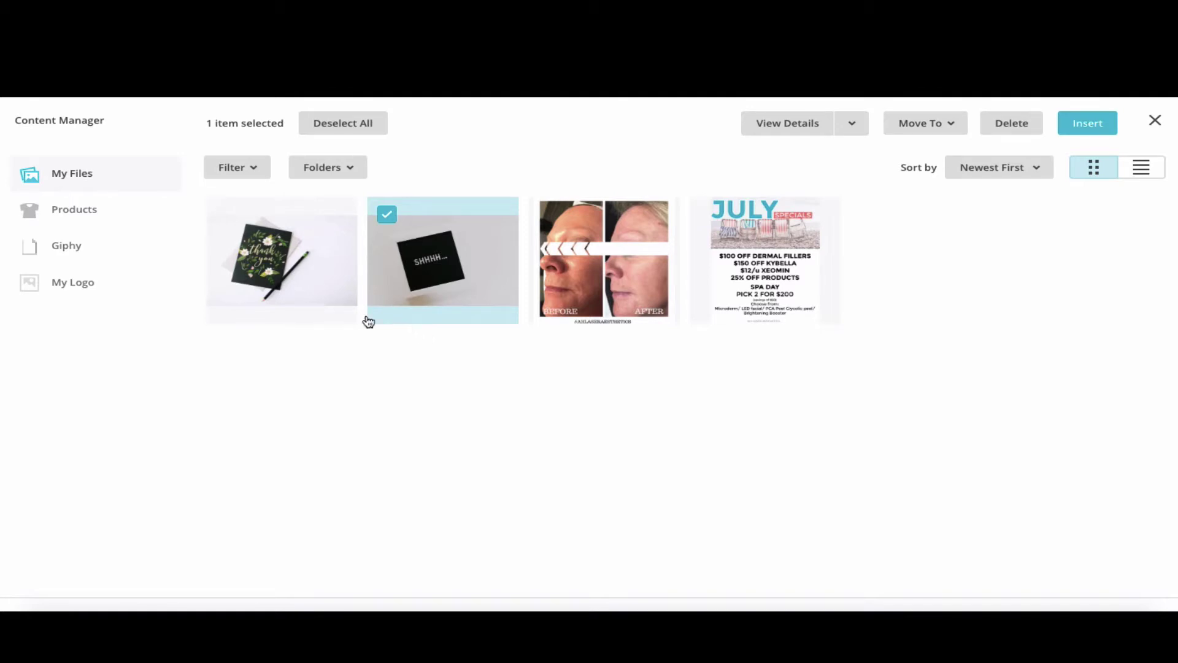
pyautogui.click(66, 287)
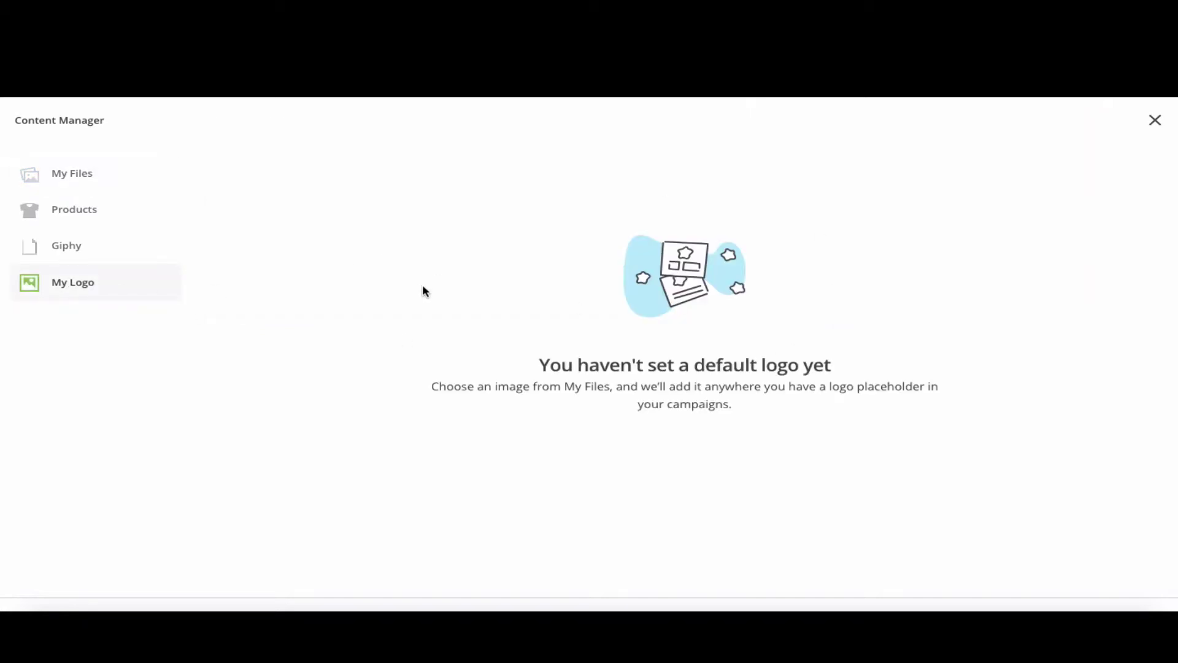
pyautogui.click(66, 178)
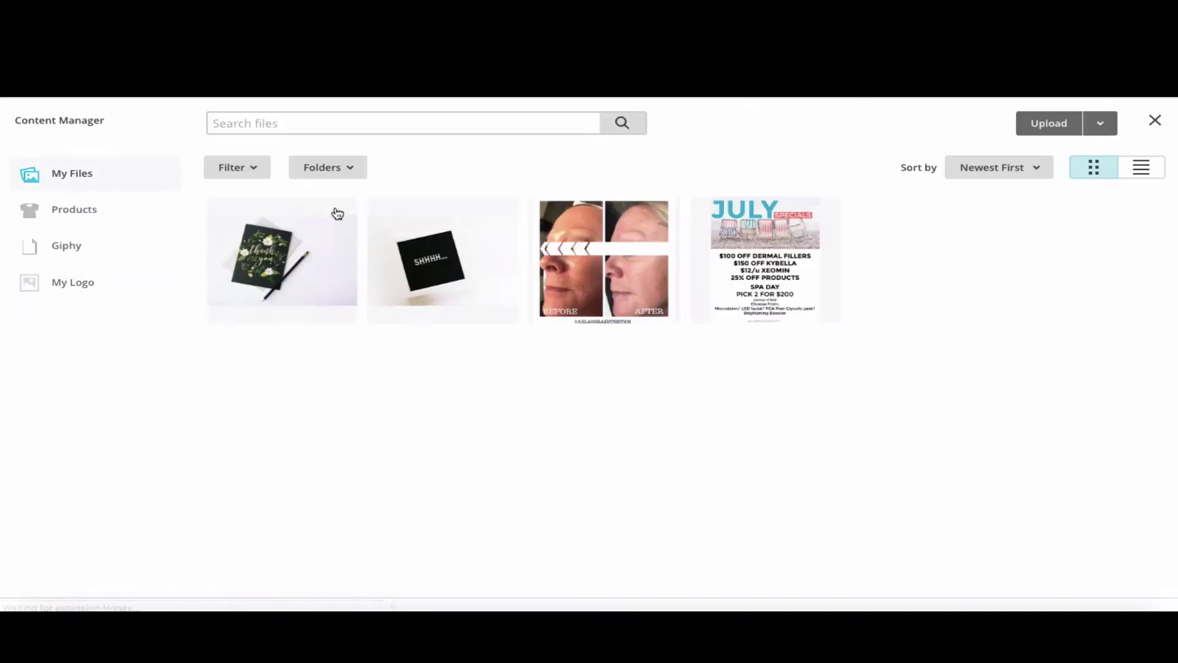
pyautogui.click(443, 261)
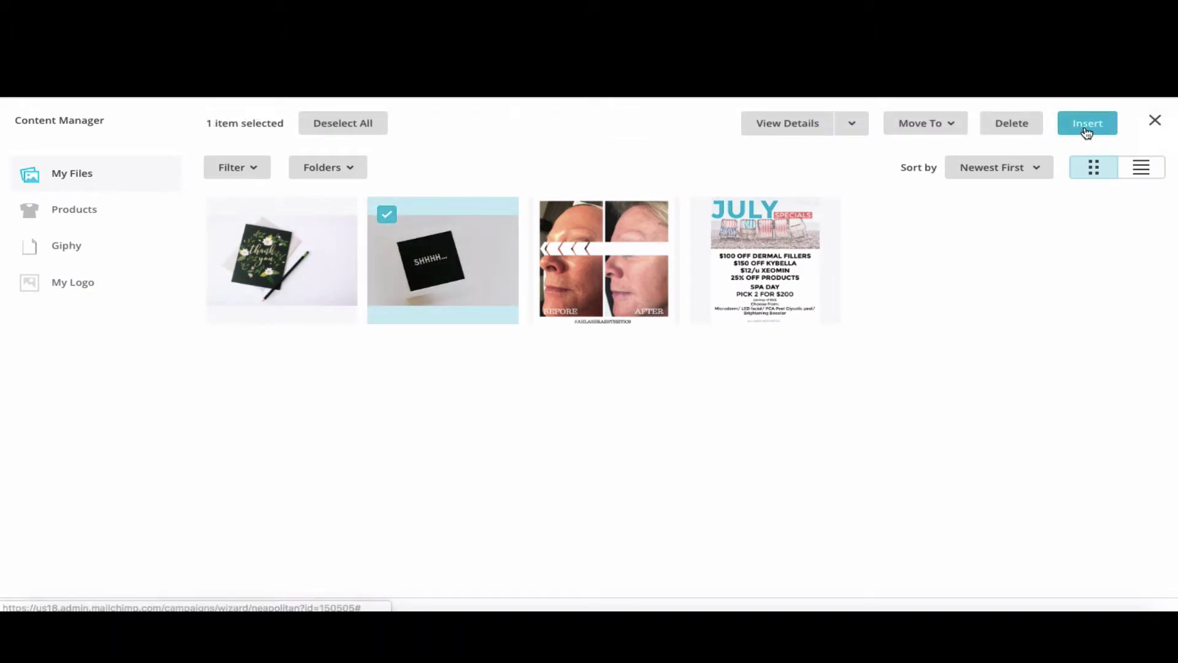
pyautogui.click(1087, 123)
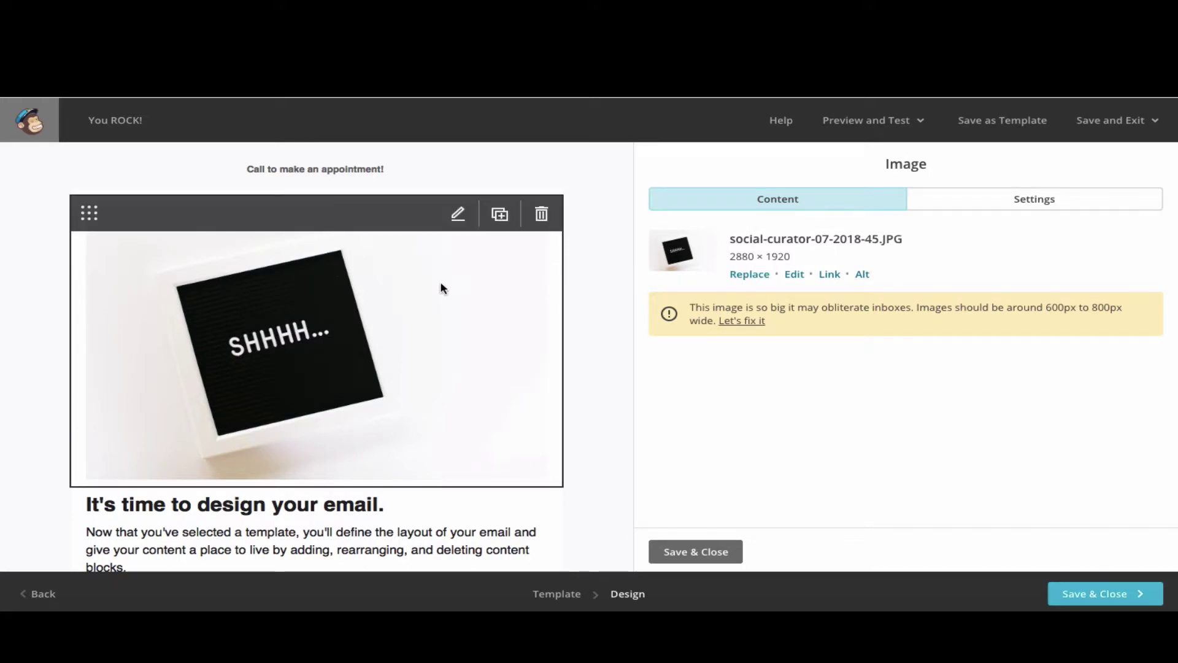
# - Resize the SHHHH photo to a width of 680 pixels (680 × 453) and save it
pyautogui.click(741, 321)
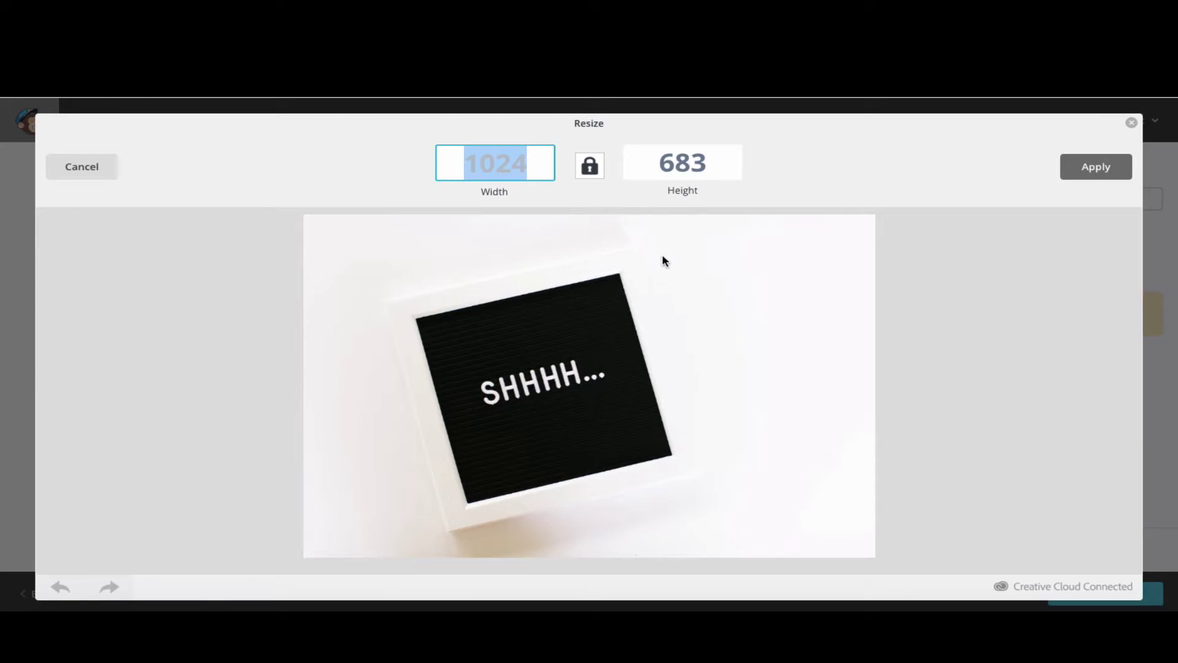
pyautogui.write('680')
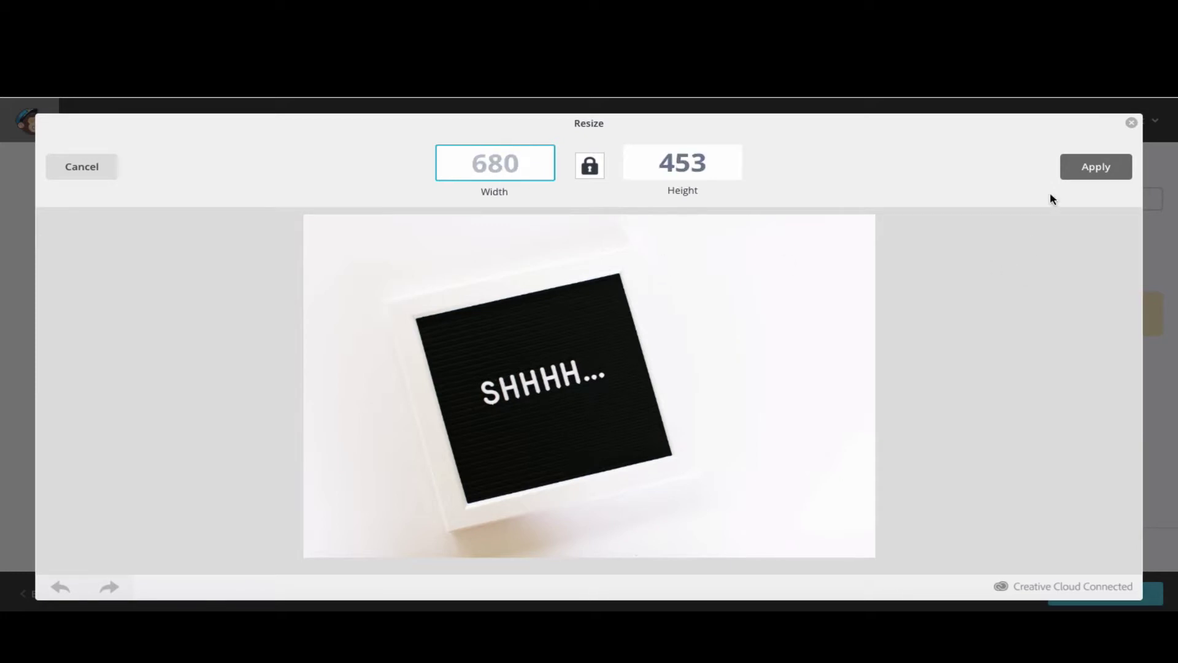
pyautogui.click(1084, 168)
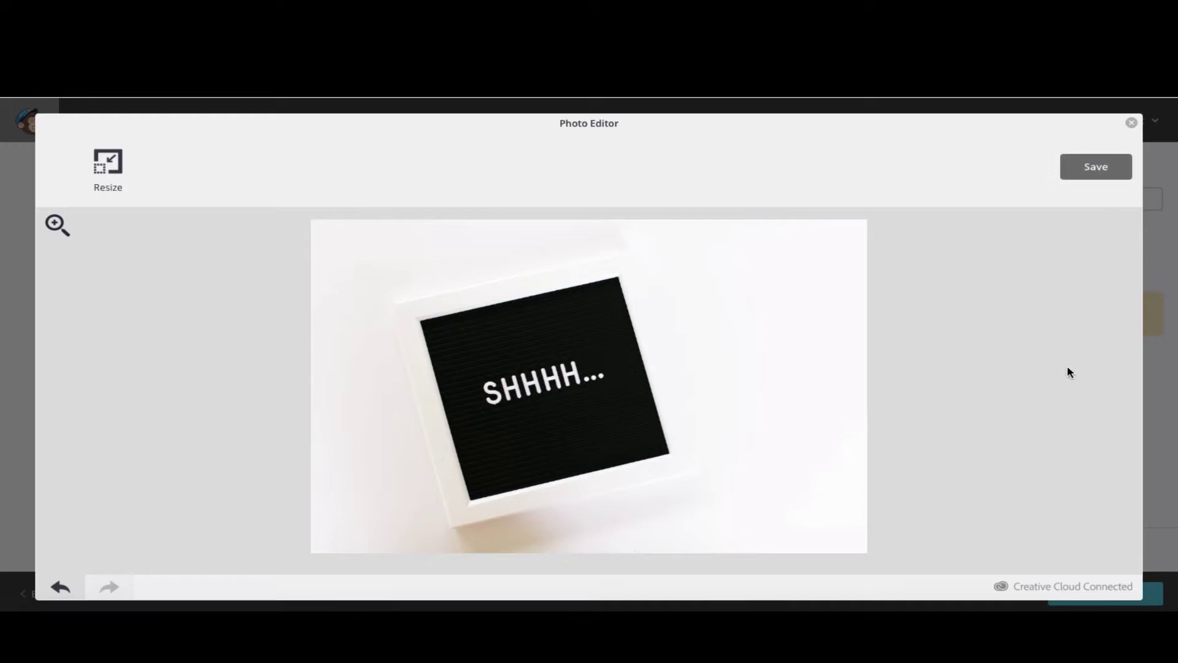
pyautogui.click(1089, 173)
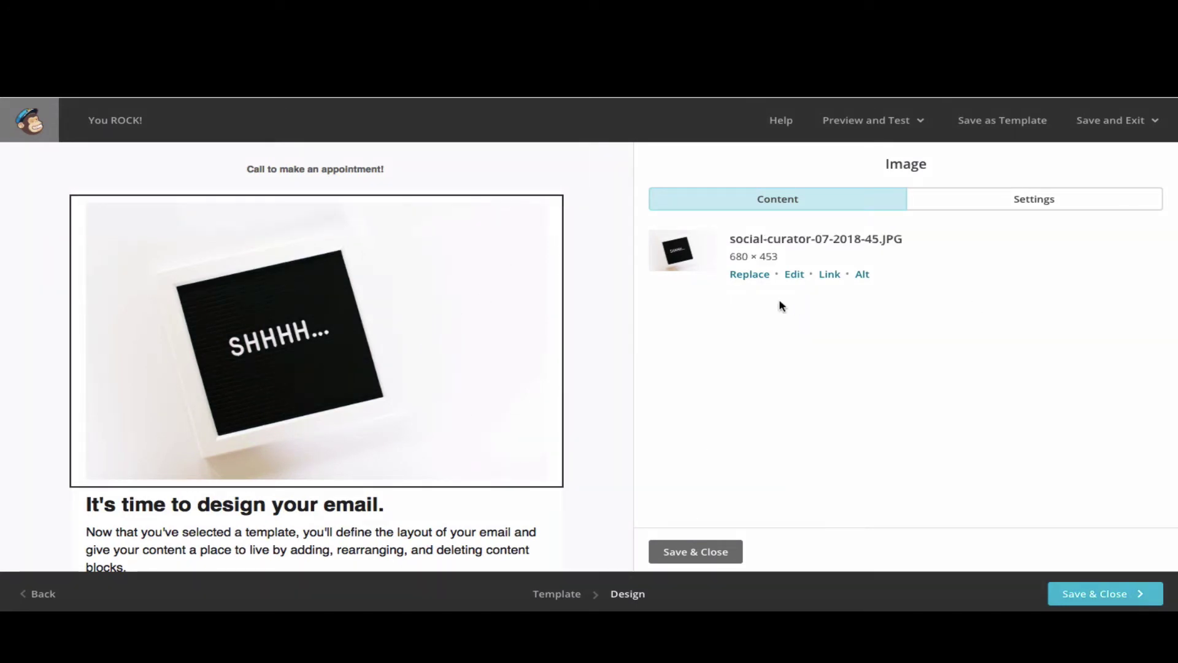
pyautogui.click(835, 276)
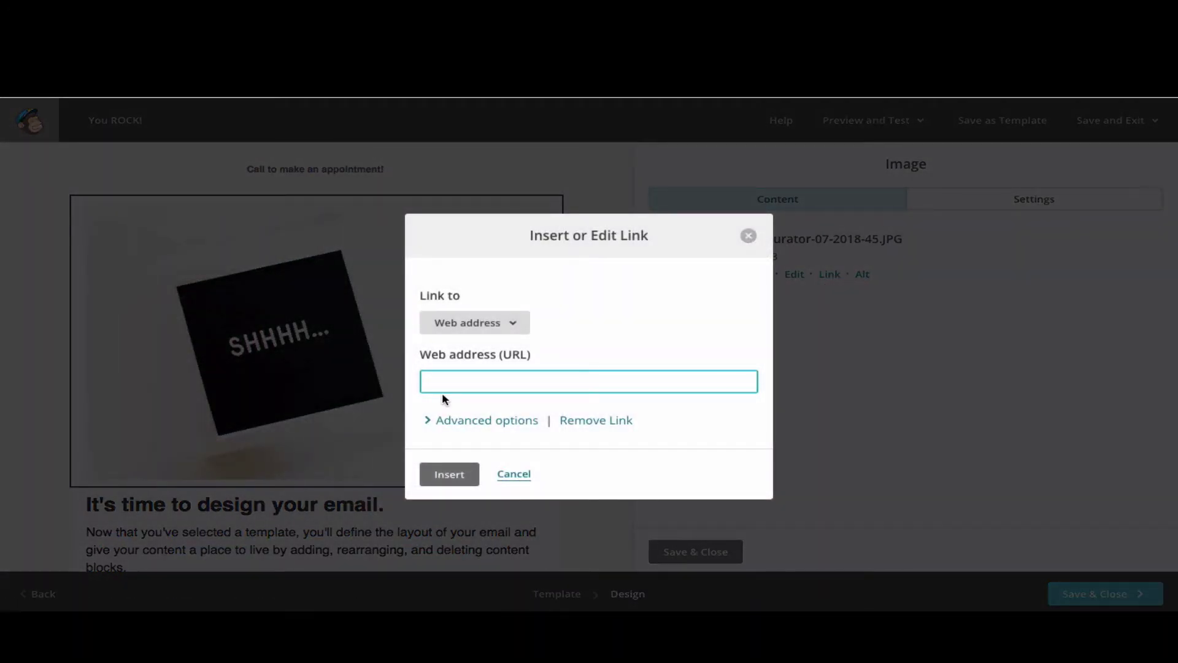
pyautogui.write('http://chicago42digital.com')
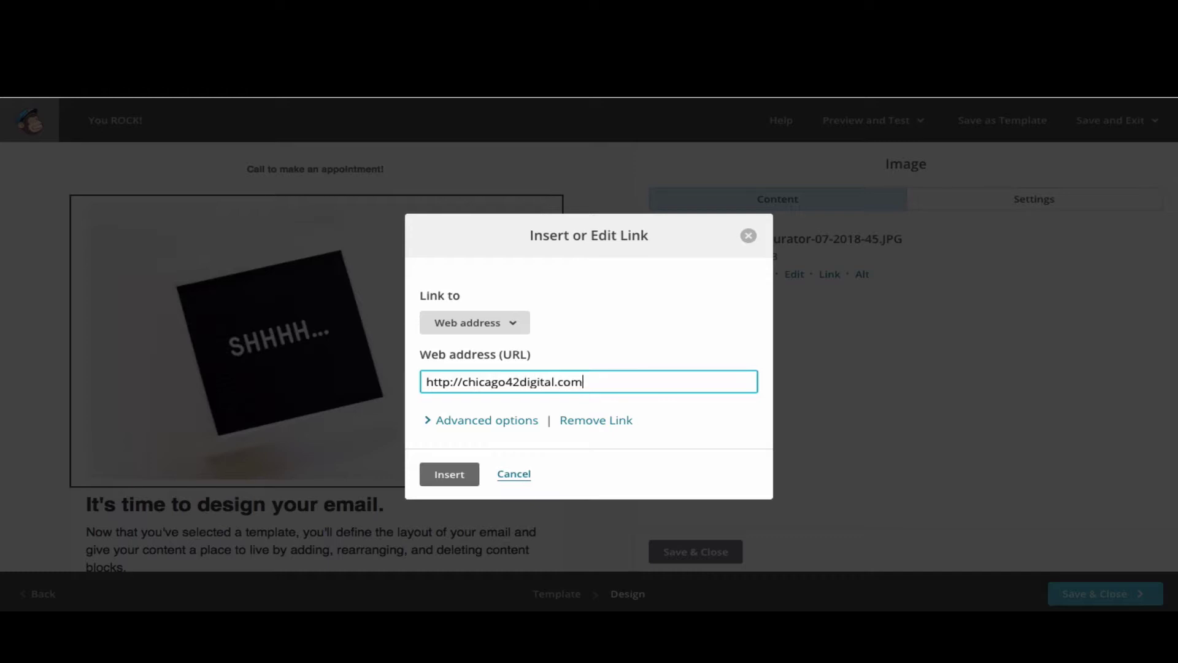
pyautogui.click(457, 475)
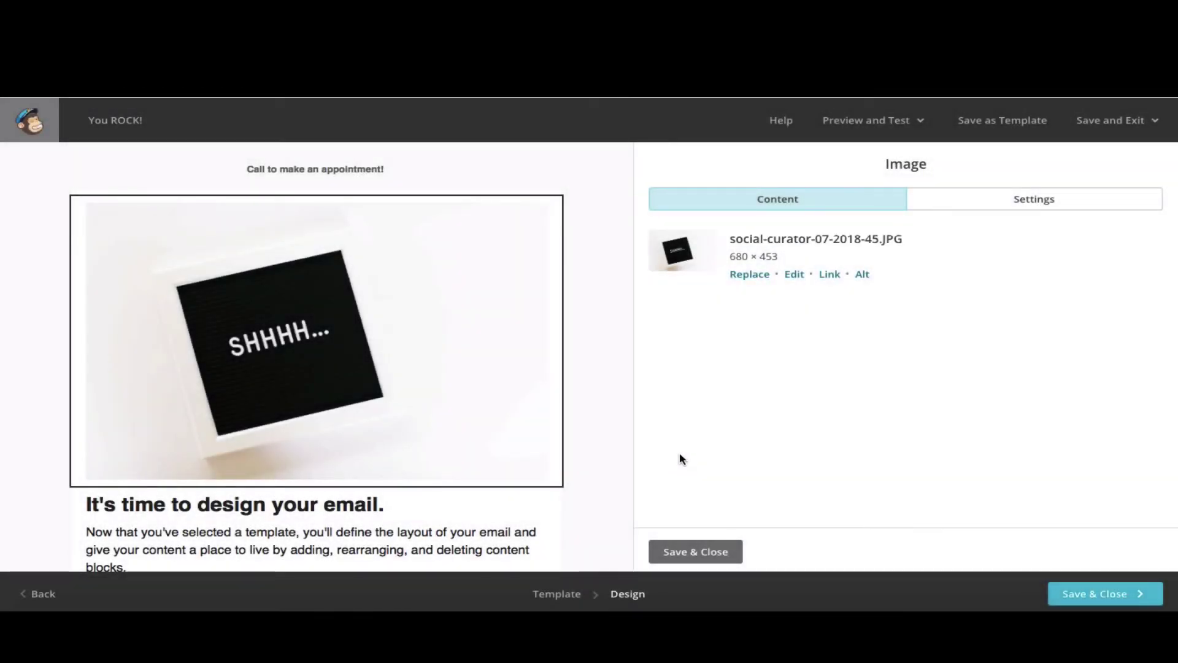
# - Save and close the edited image block
pyautogui.click(695, 551)
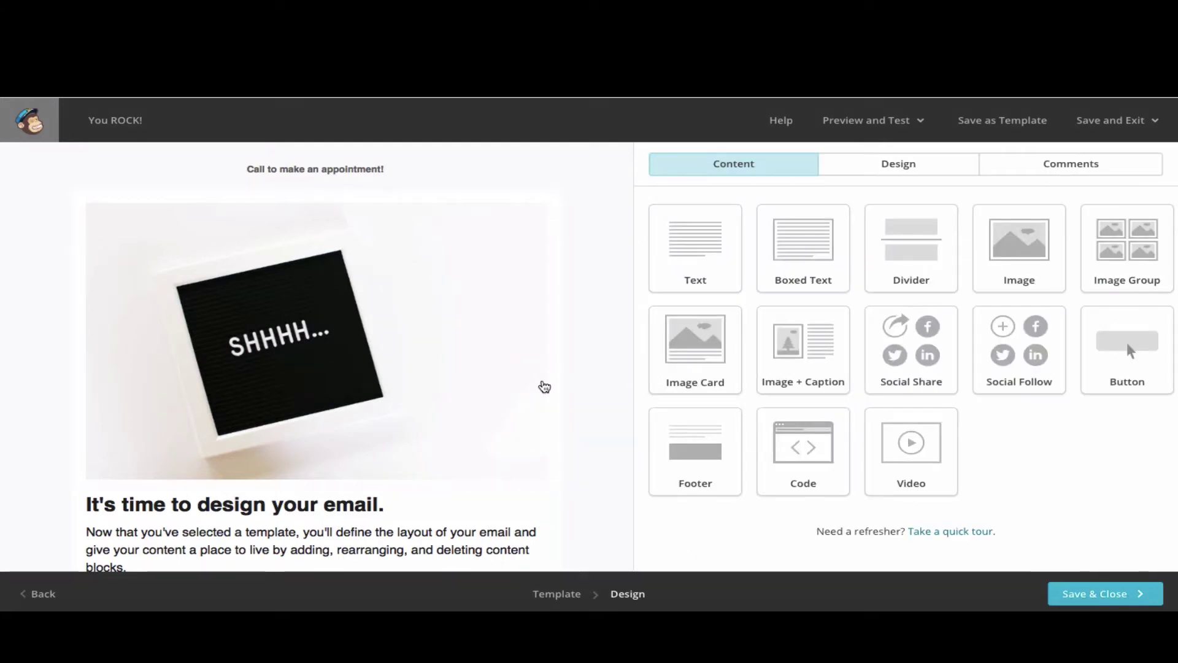
pyautogui.scroll(-1, 545, 386)
pyautogui.scroll(1, 514, 429)
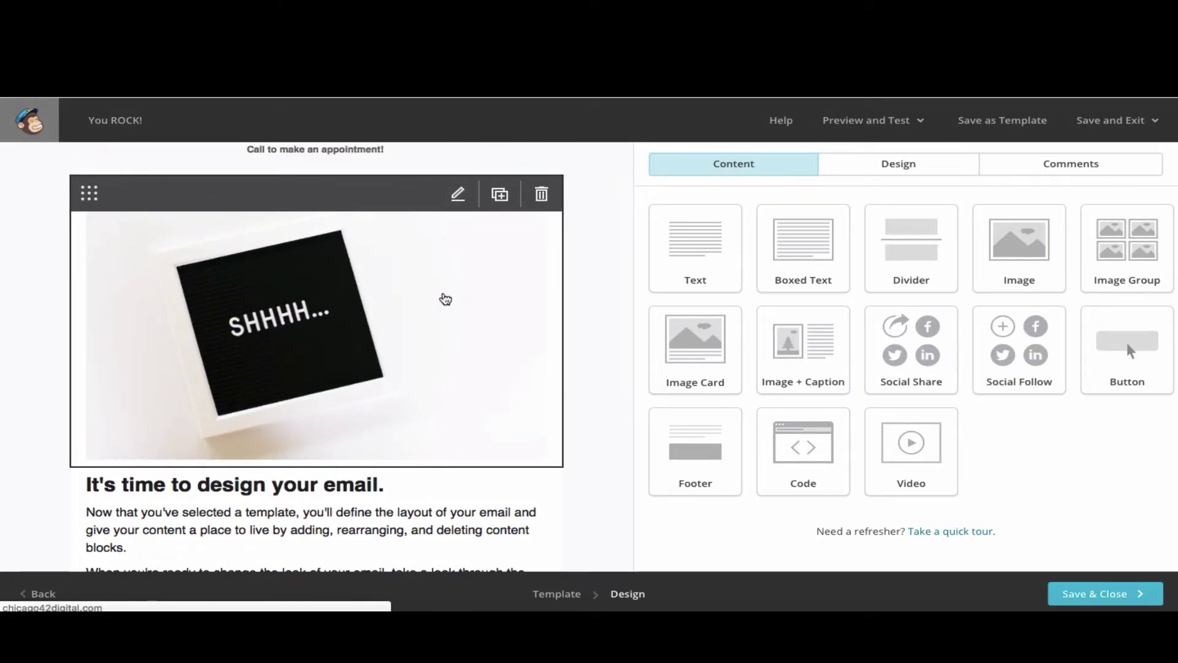
pyautogui.scroll(-2, 445, 299)
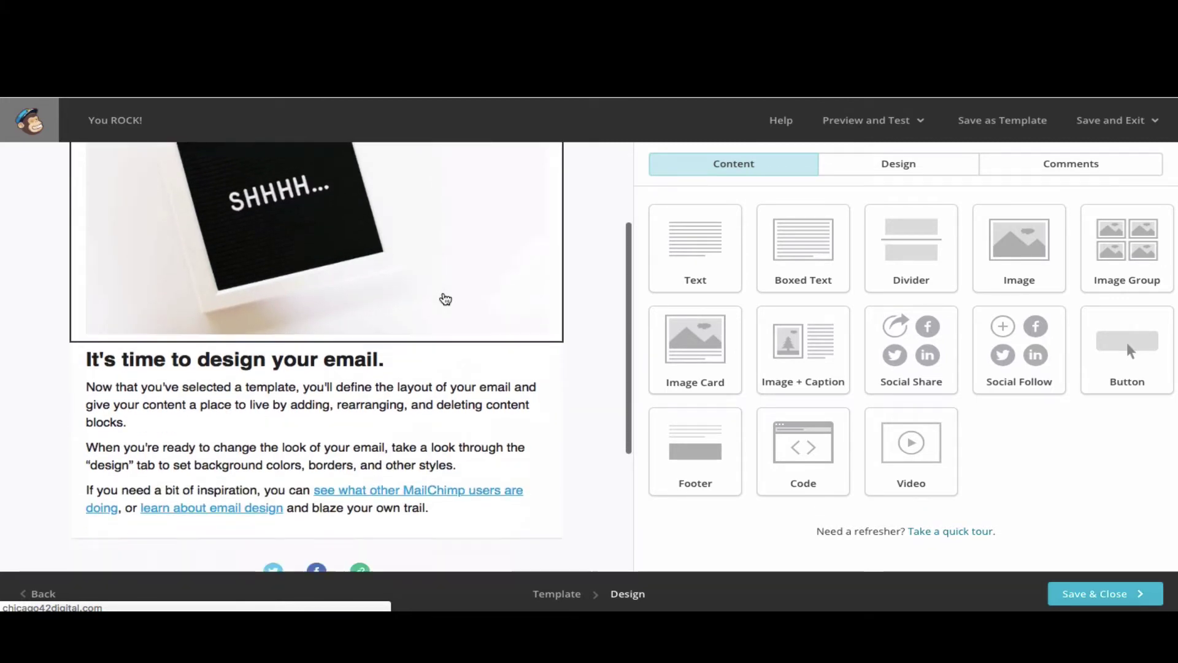
pyautogui.scroll(-1, 445, 299)
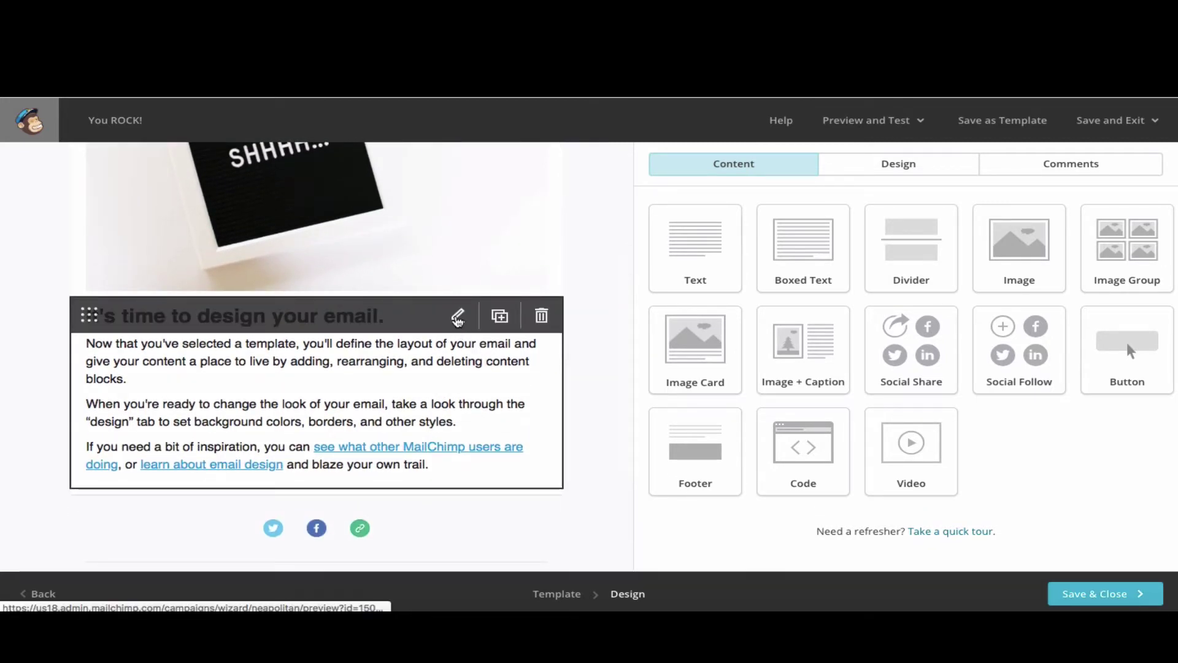
# - Delete all the placeholder heading and paragraph text from the text block
pyautogui.click(458, 317)
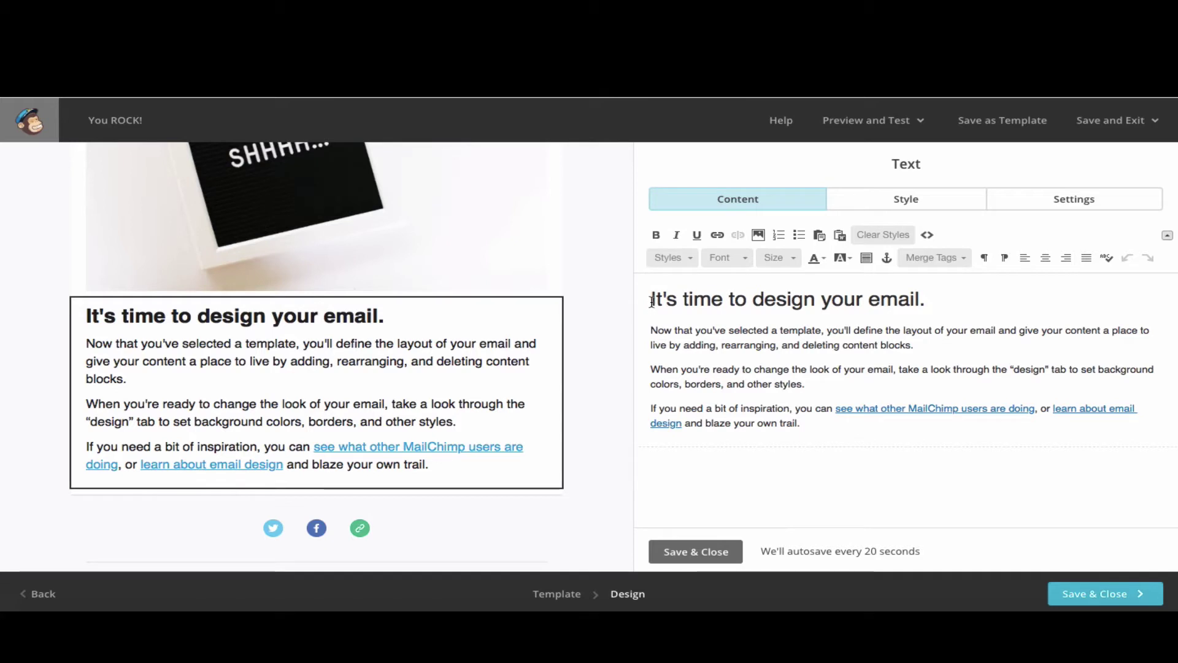
pyautogui.moveTo(652, 301); pyautogui.dragTo(784, 434)
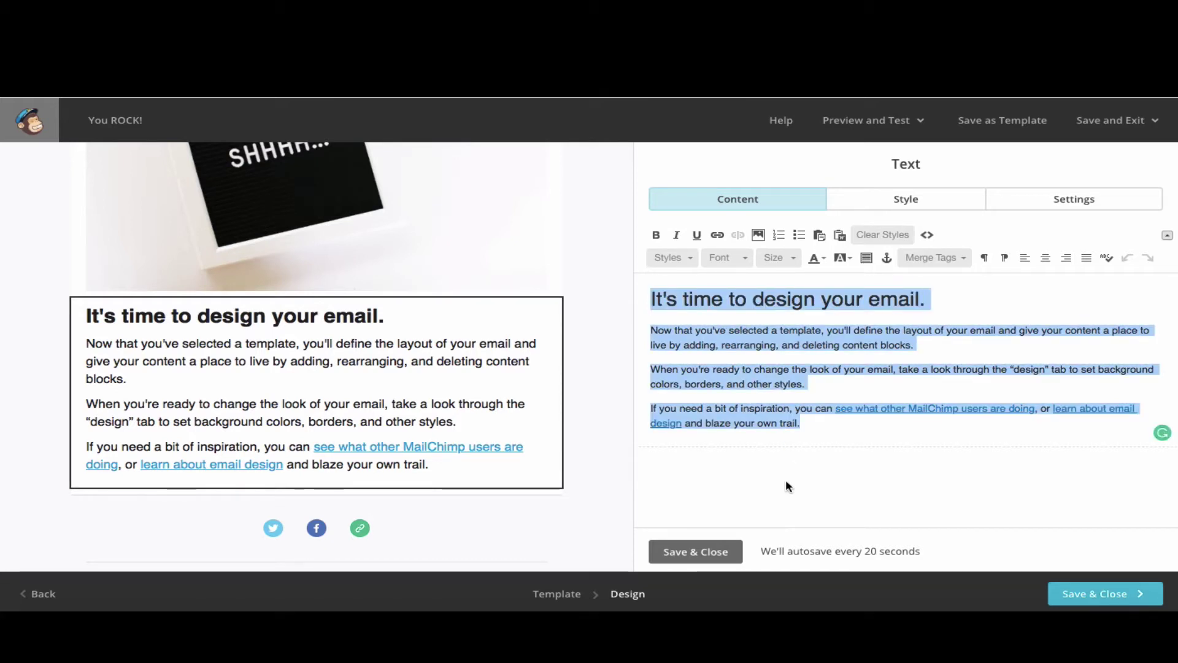
pyautogui.click(857, 317)
pyautogui.moveTo(833, 431); pyautogui.dragTo(648, 328)
pyautogui.hotkey('ctrl', 'a')
pyautogui.press('BackSpace')
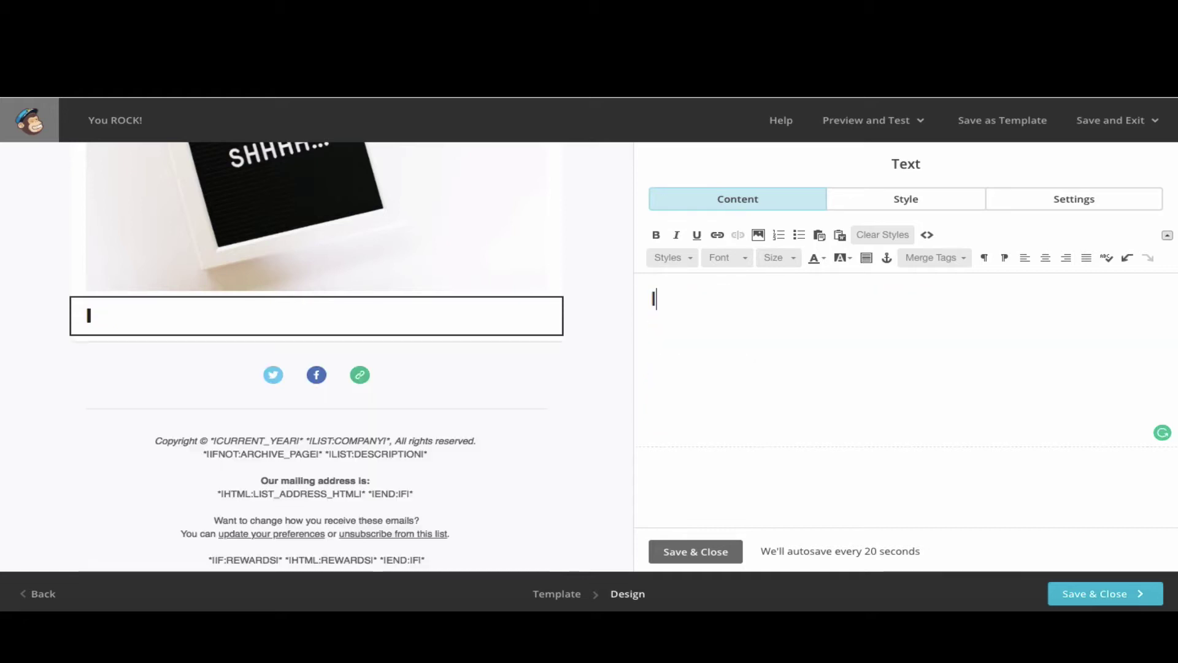
# - Type 'I think you rock because you are amazing' with a second line starting 'Y'
pyautogui.write('I think you rock be')
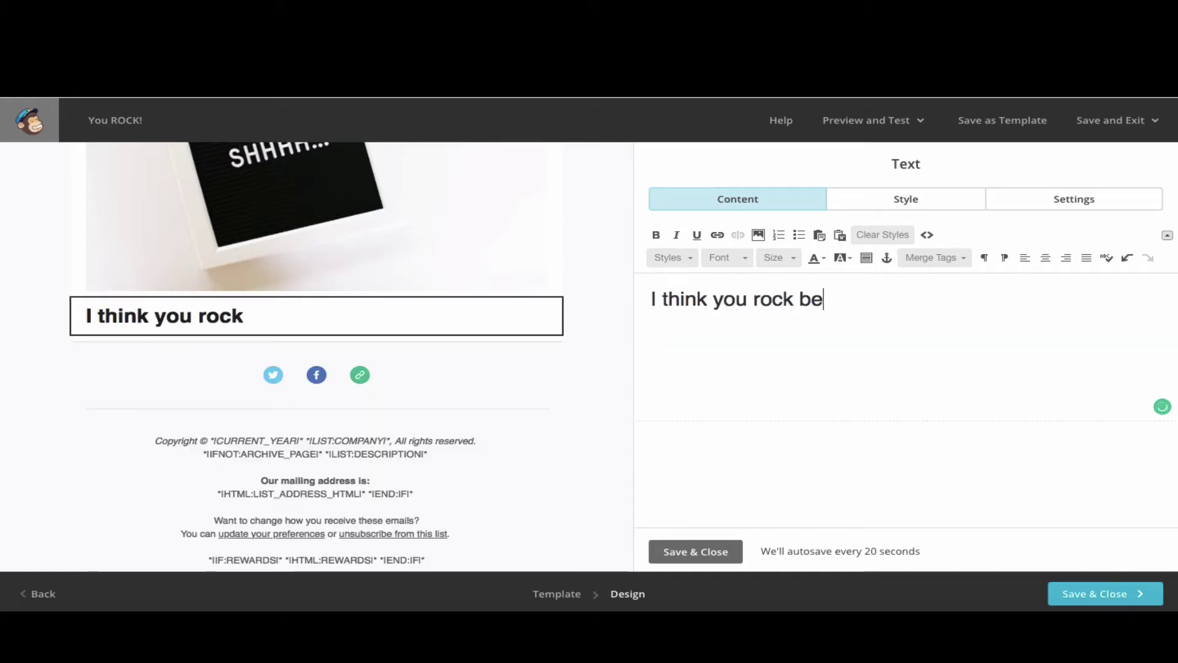
pyautogui.write('cause you are amazing!')
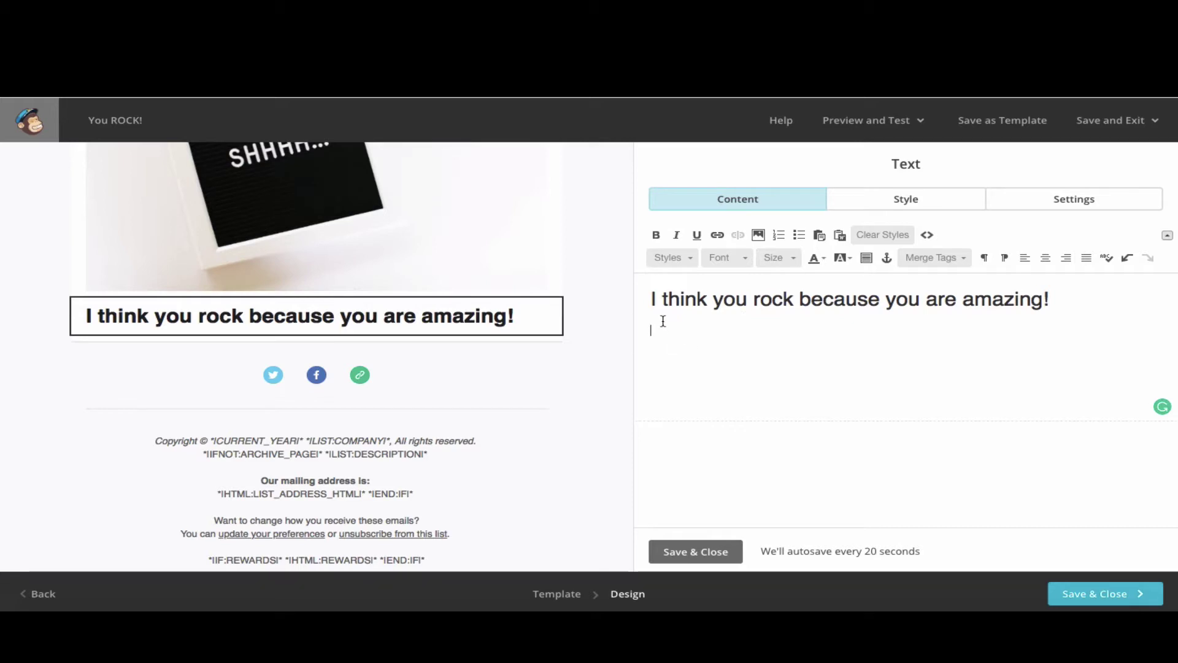
pyautogui.press('Return')
pyautogui.write('You')
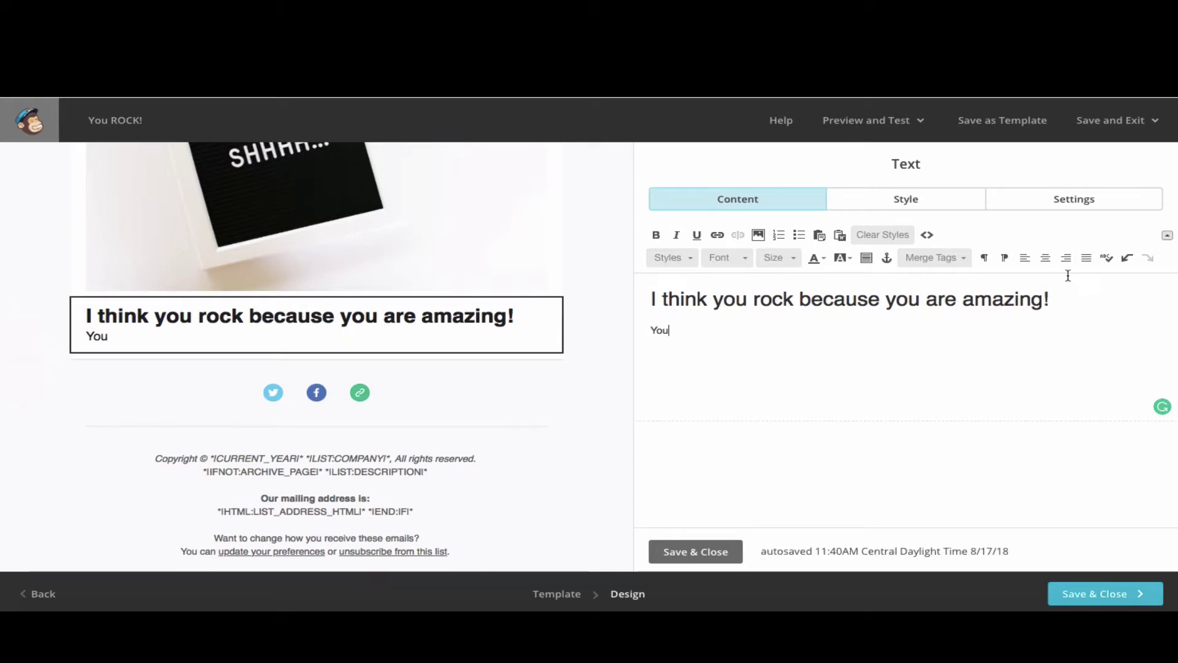
pyautogui.moveTo(1060, 295); pyautogui.dragTo(809, 289)
pyautogui.click(792, 297)
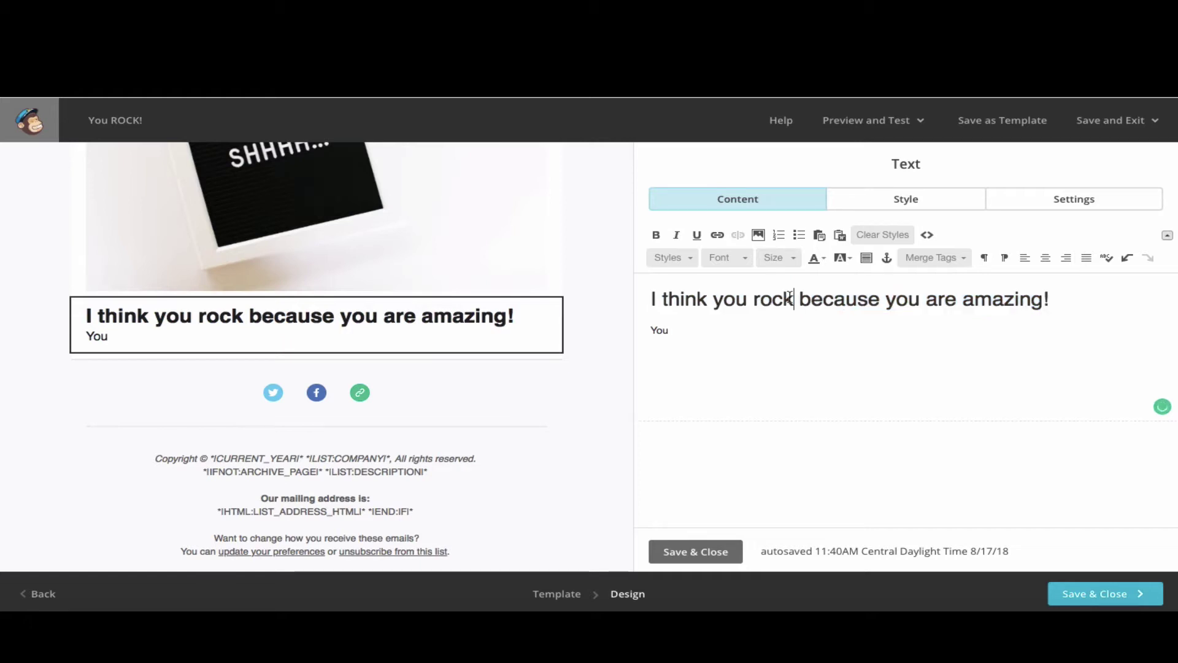
# - Format the 'You are unique' and 'You are special' lines as heading 2
pyautogui.click(670, 257)
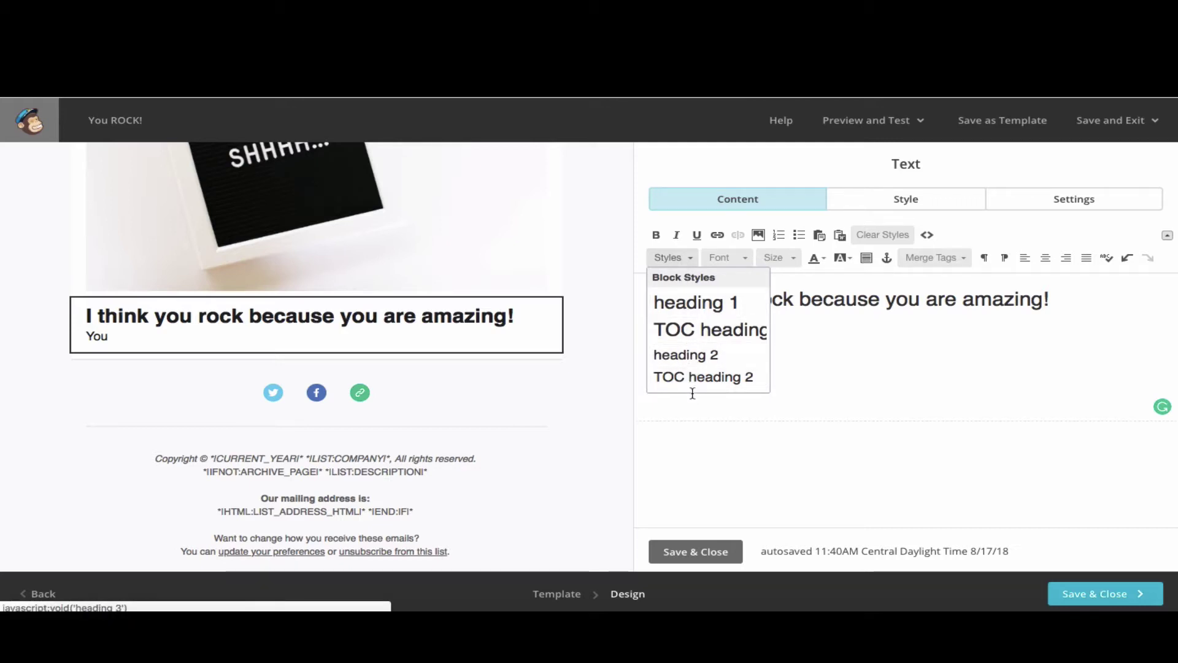
pyautogui.click(846, 369)
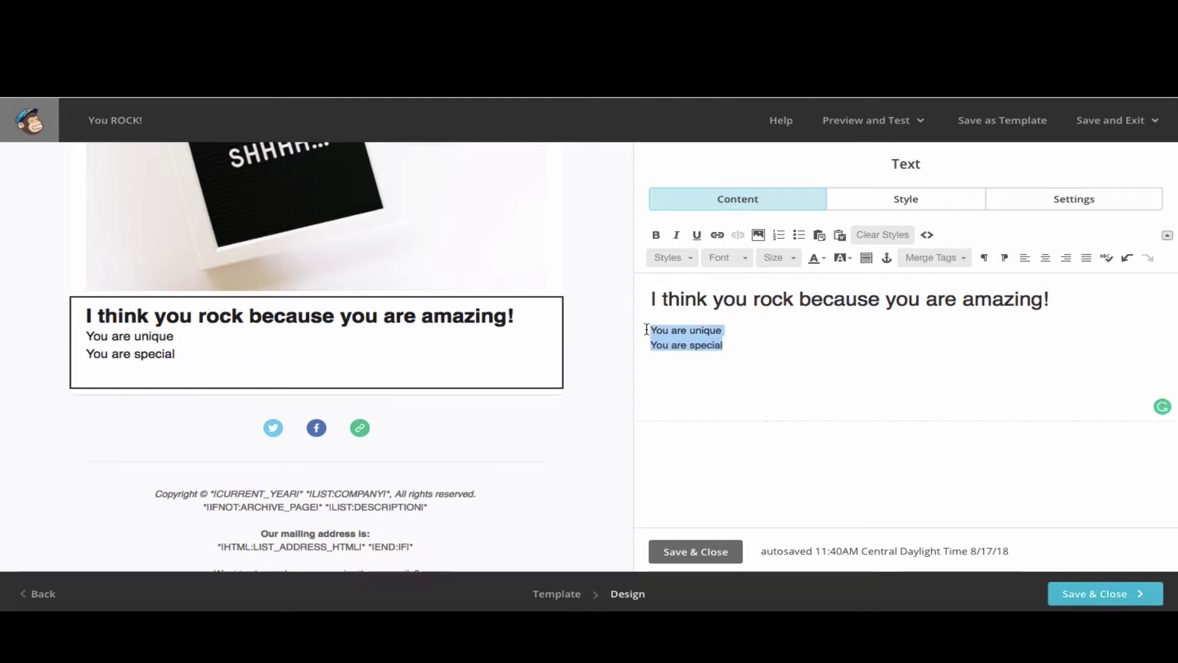
pyautogui.click(668, 262)
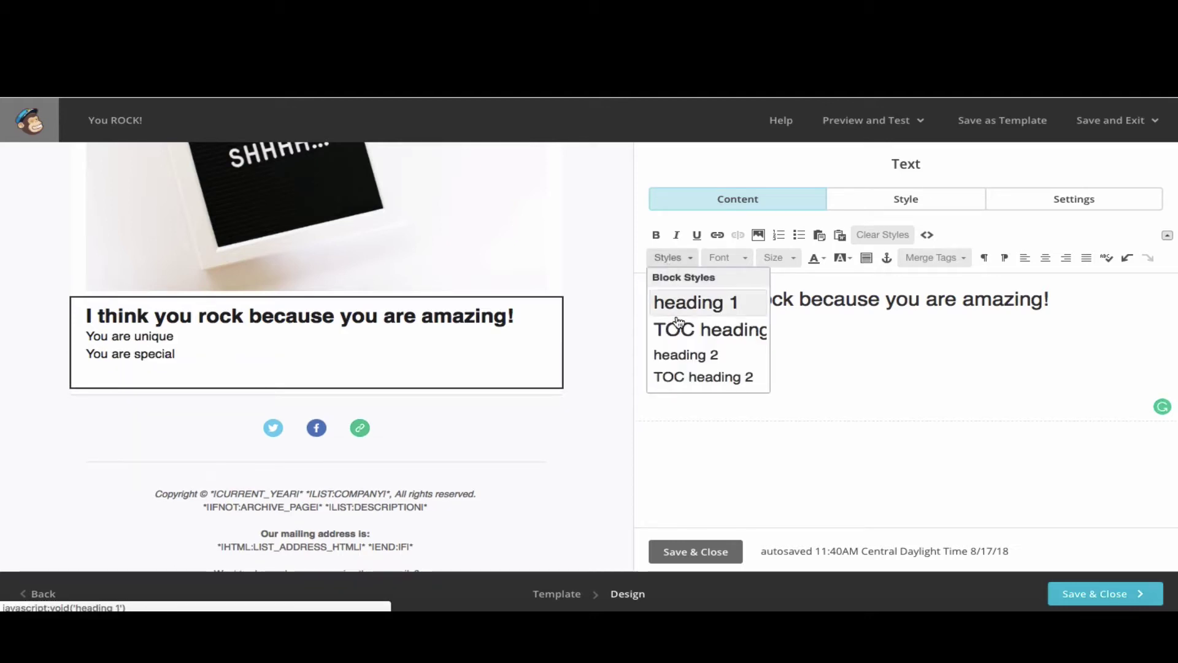
pyautogui.click(682, 355)
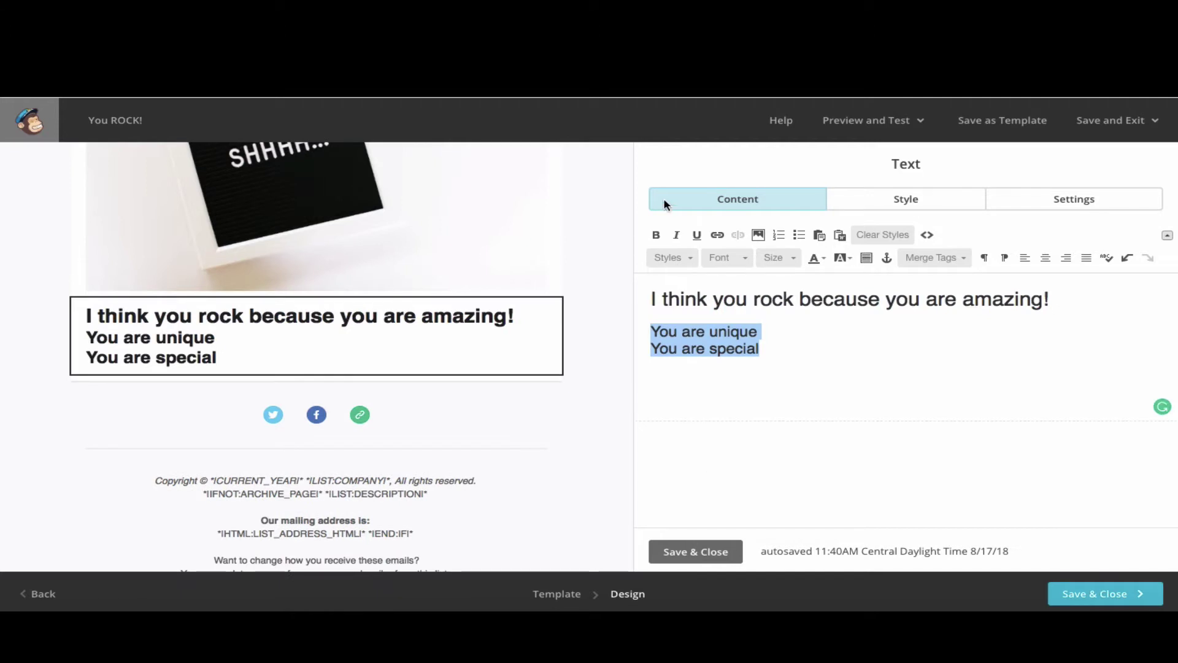
pyautogui.click(657, 235)
pyautogui.click(657, 235)
pyautogui.click(716, 235)
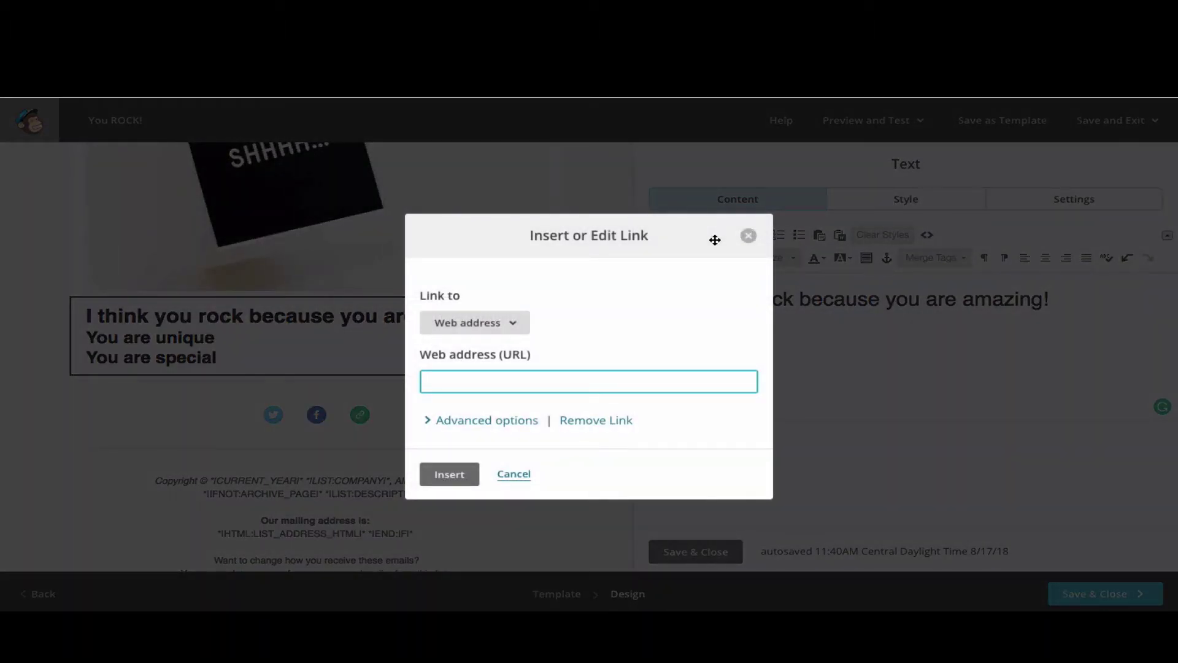
pyautogui.write('http://chicago42digital.com')
pyautogui.click(428, 422)
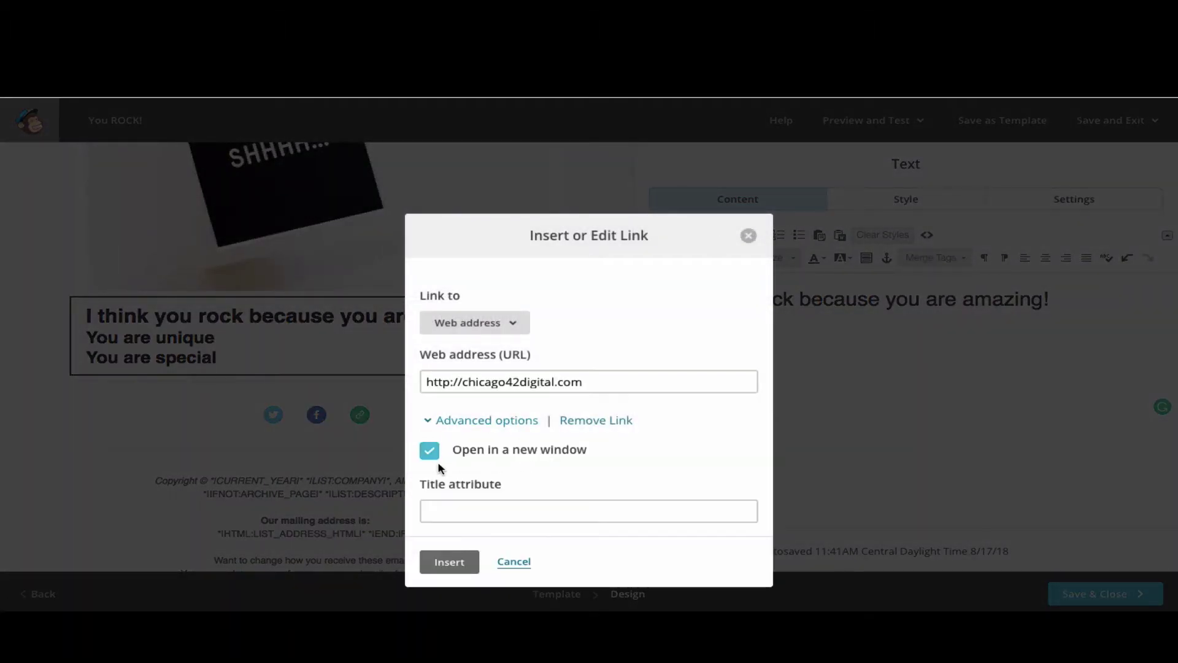
pyautogui.click(449, 561)
pyautogui.press('Return')
pyautogui.click(756, 234)
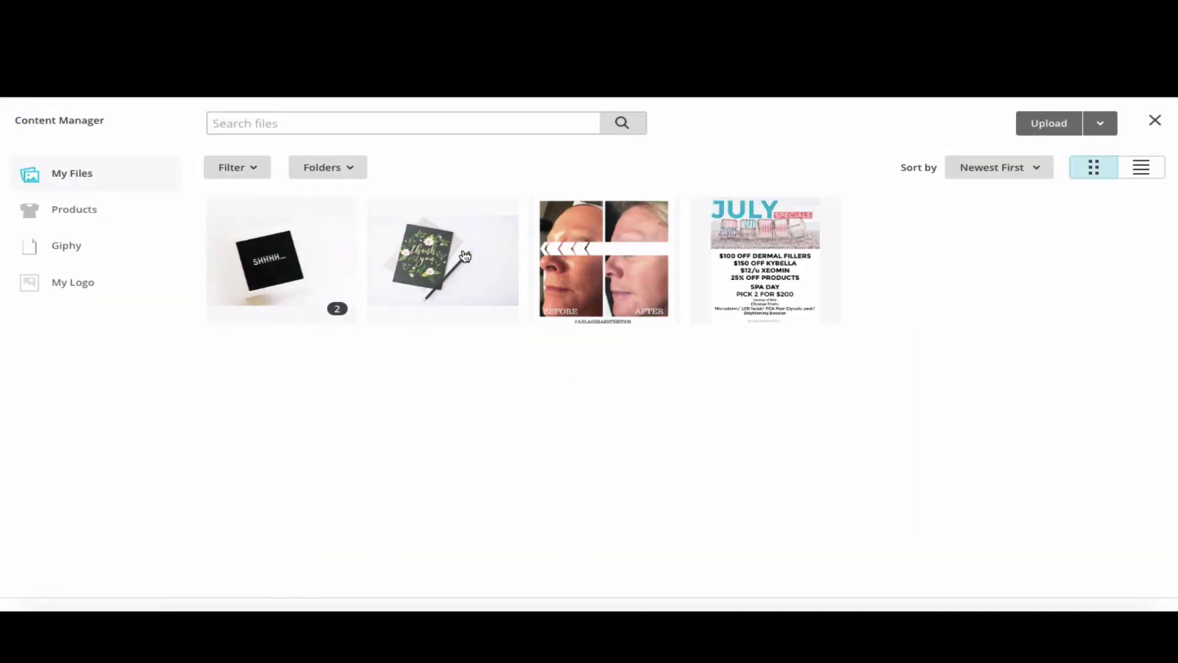
# - Insert the thank-you card photo at 680 × 453, set to open in a new window
pyautogui.click(442, 264)
pyautogui.click(1083, 130)
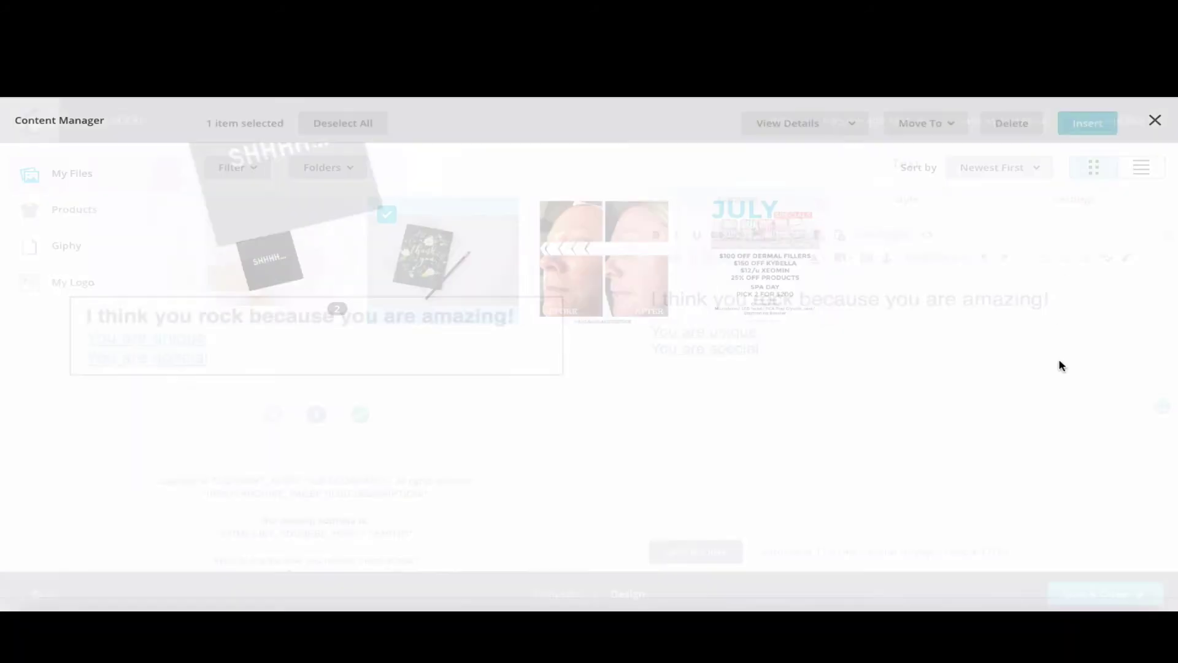
pyautogui.moveTo(68, 334); pyautogui.dragTo(3, 320)
pyautogui.write('6')
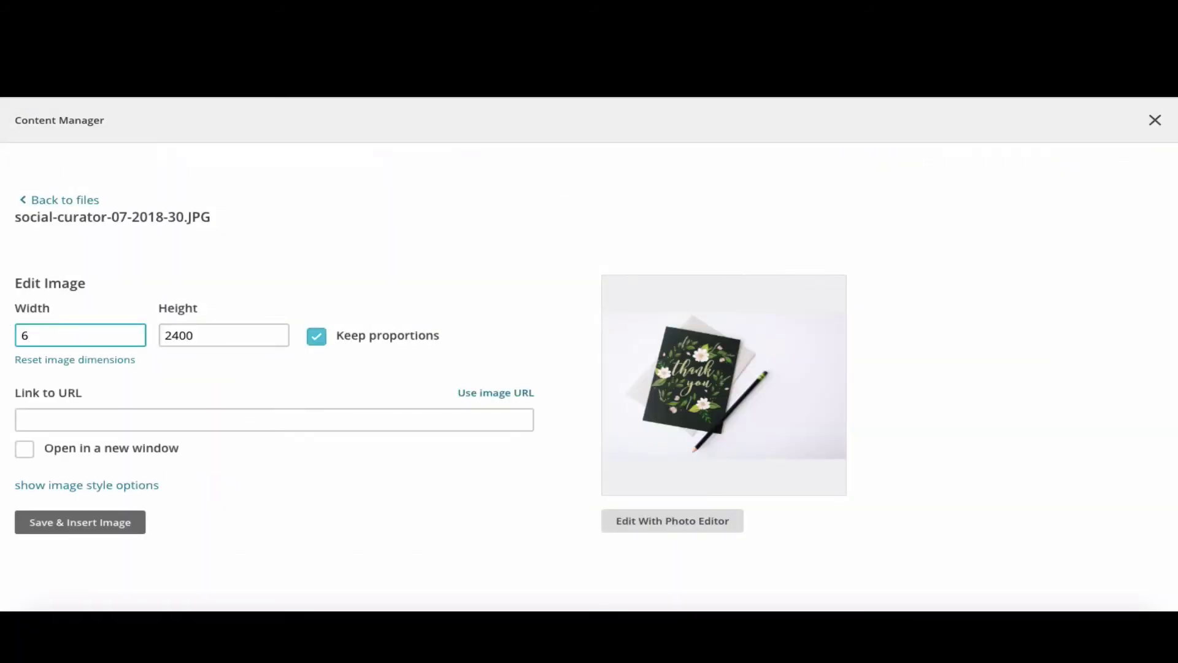
pyautogui.write('80')
pyautogui.click(345, 471)
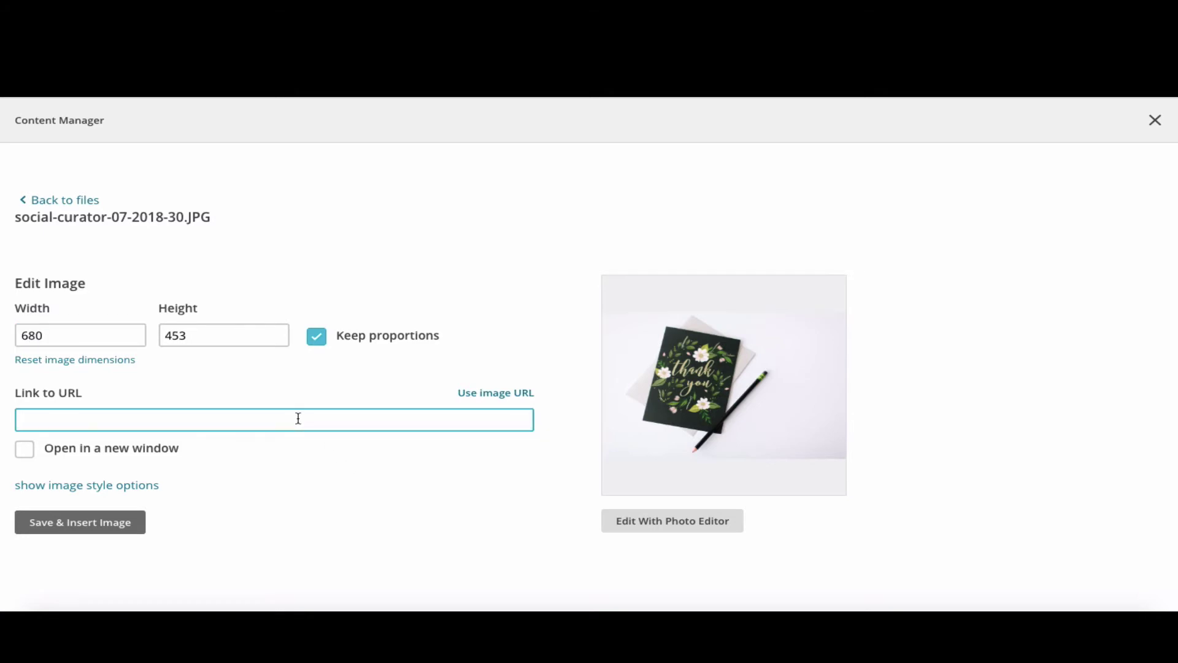
pyautogui.click(24, 452)
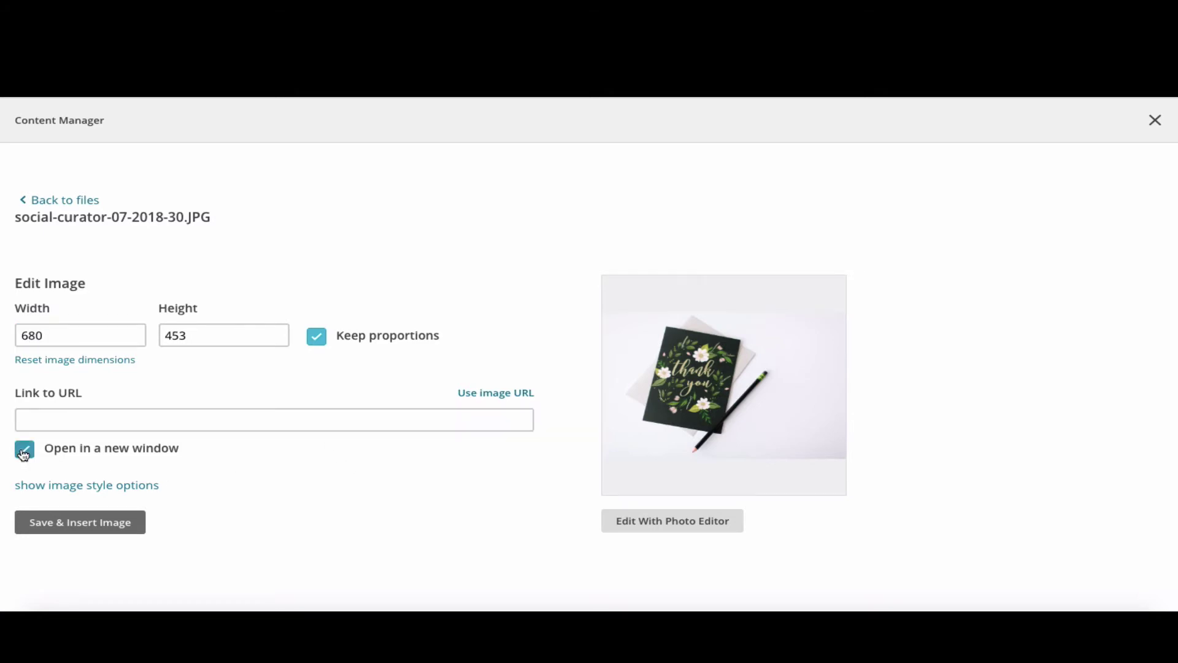
pyautogui.click(73, 529)
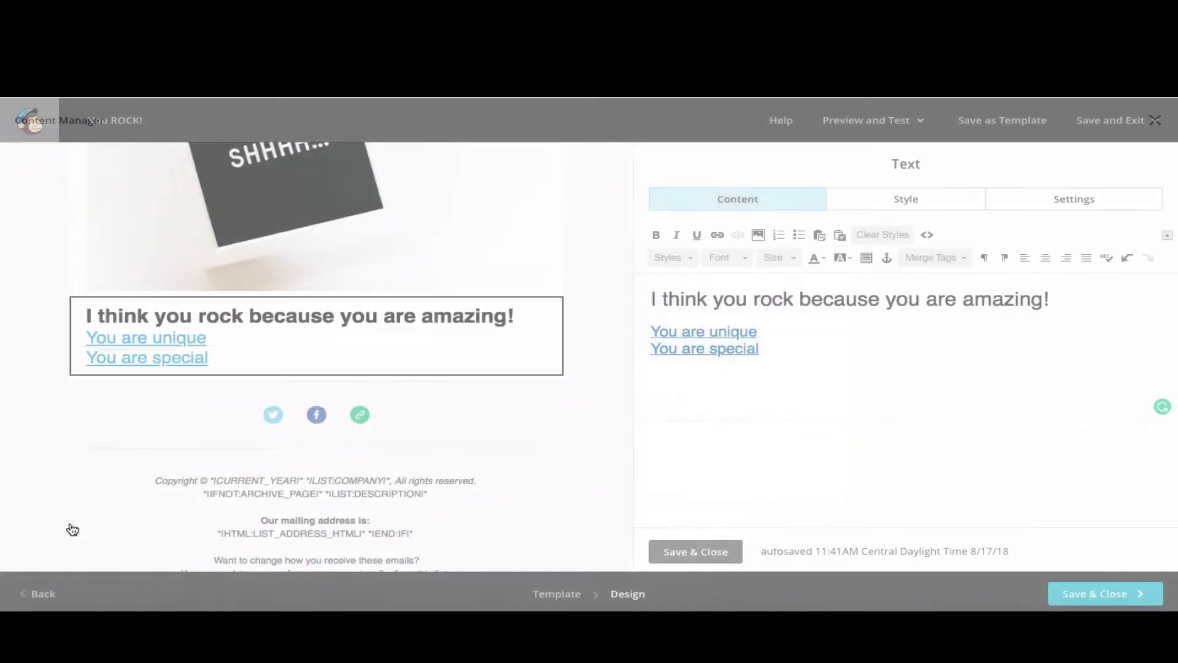
pyautogui.scroll(-3, 596, 444)
pyautogui.scroll(-1, 595, 451)
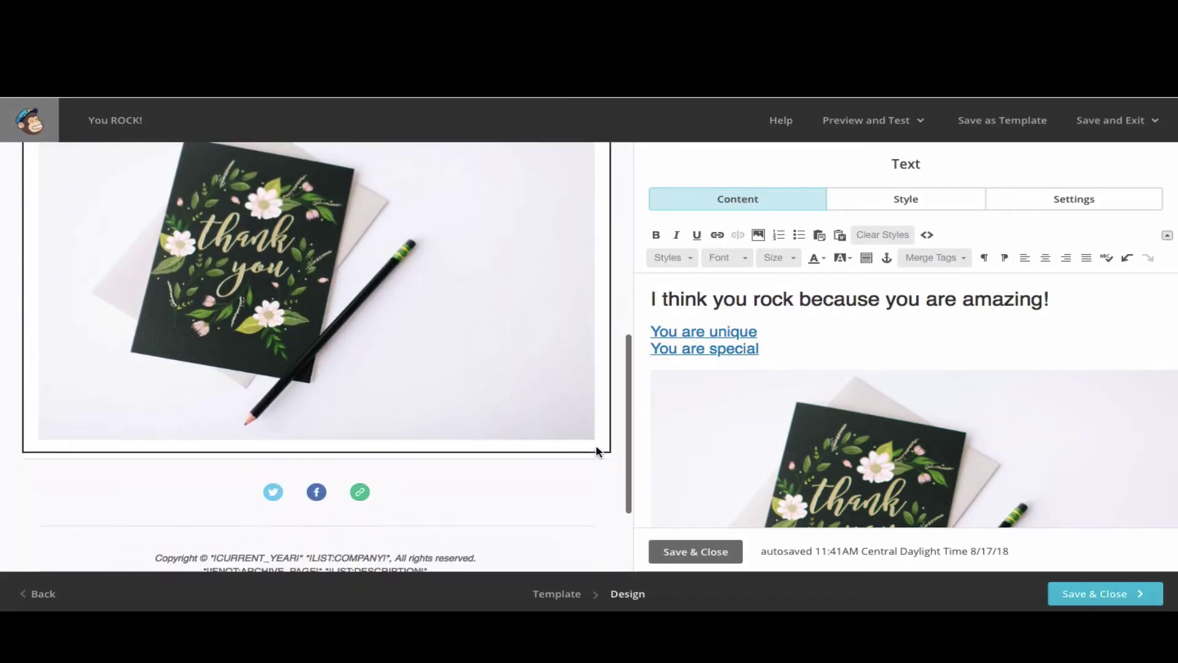
# - Save the current text block and add a new Text block below the thank-you image
pyautogui.click(695, 550)
pyautogui.scroll(5, 549, 318)
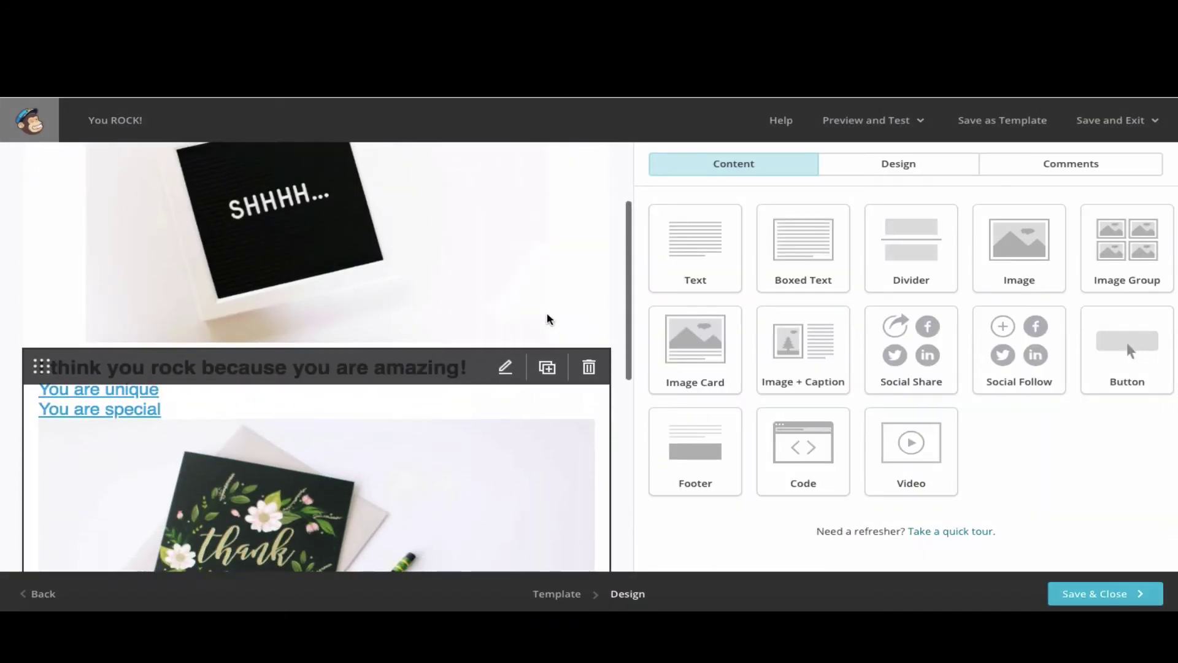
pyautogui.scroll(-3, 523, 458)
pyautogui.scroll(-3, 419, 400)
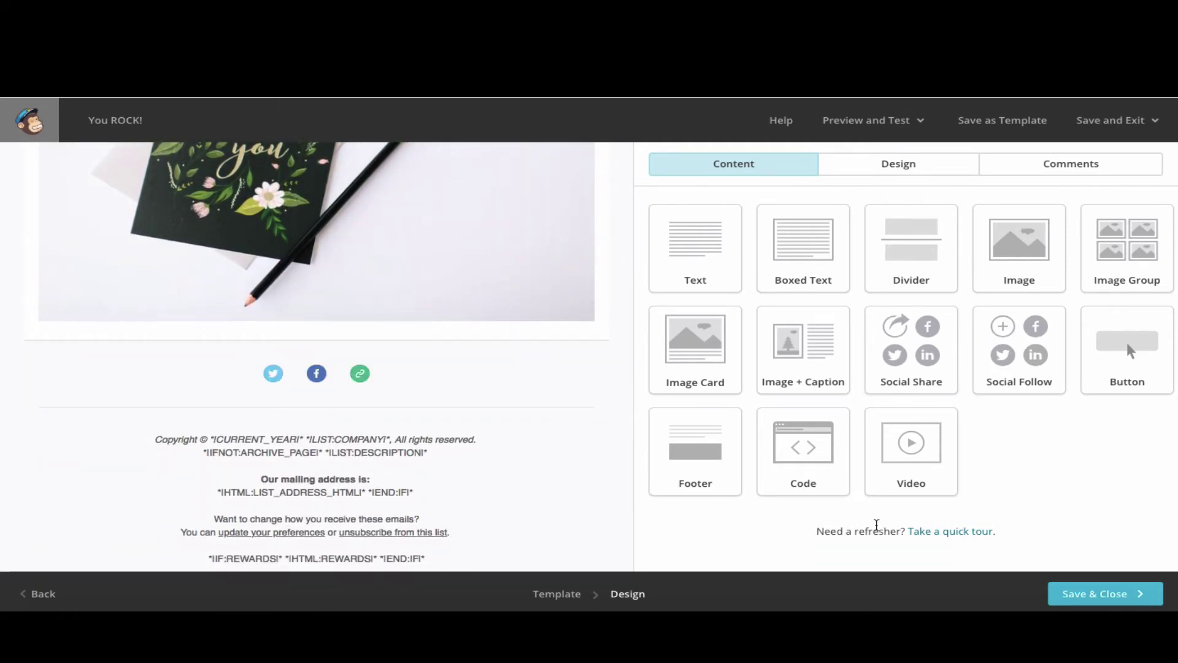
pyautogui.moveTo(695, 246); pyautogui.dragTo(450, 348)
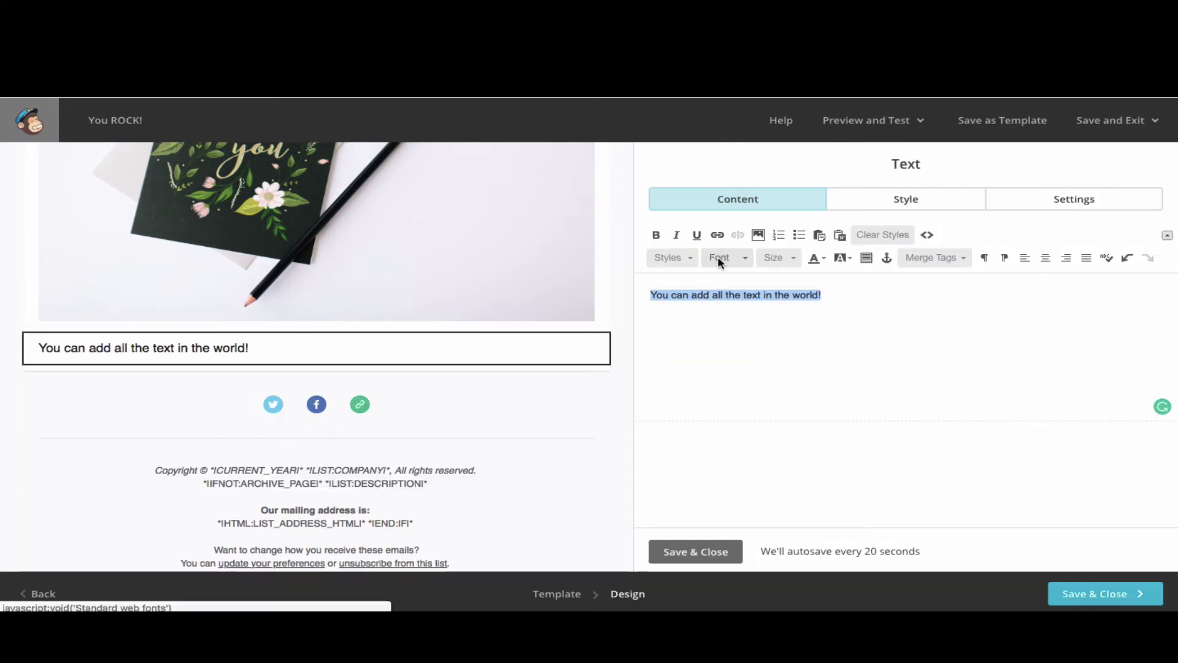
# - Style the new block's text as red, size 32 Helvetica
pyautogui.click(727, 257)
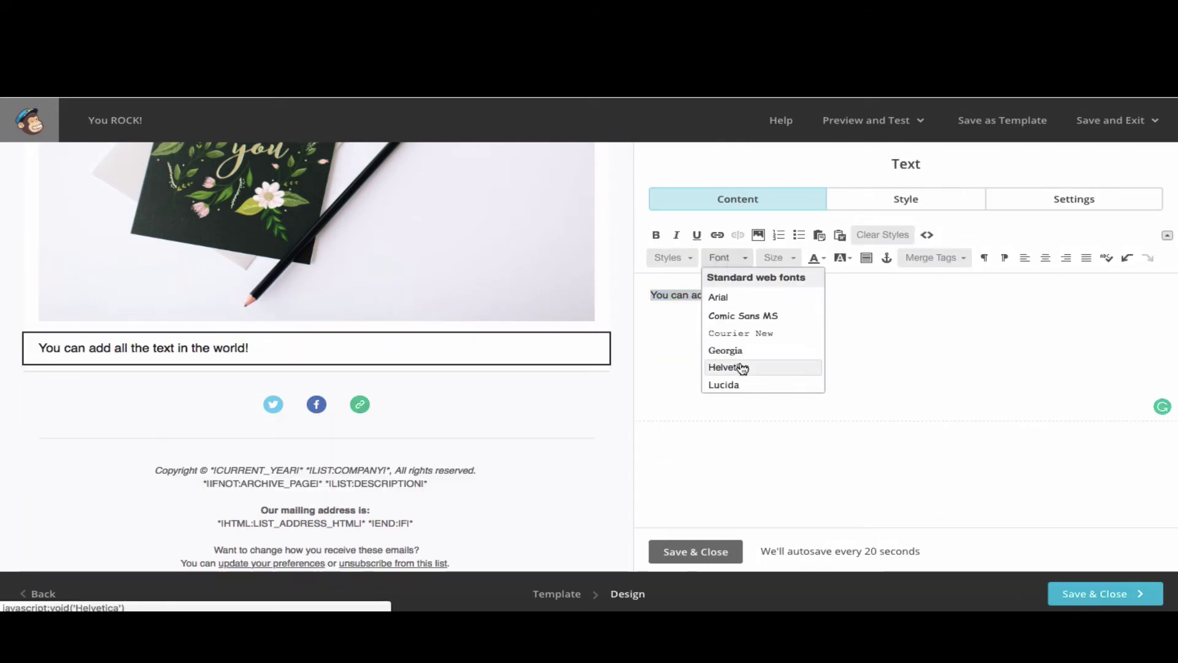
pyautogui.click(742, 371)
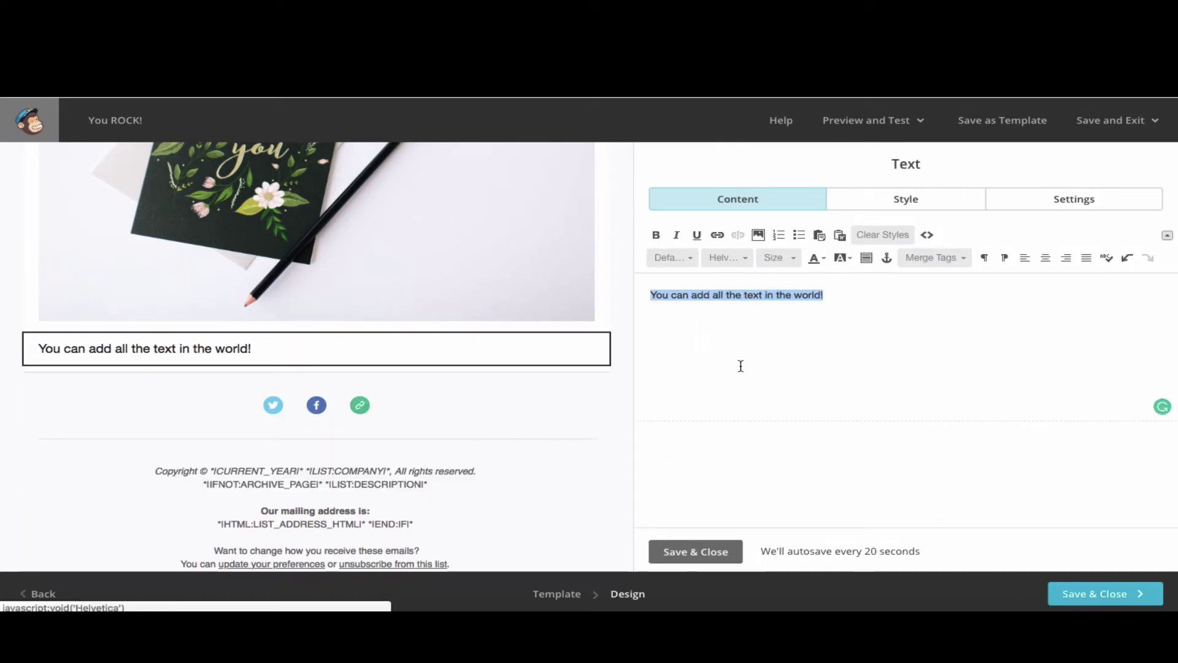
pyautogui.click(787, 258)
pyautogui.click(785, 386)
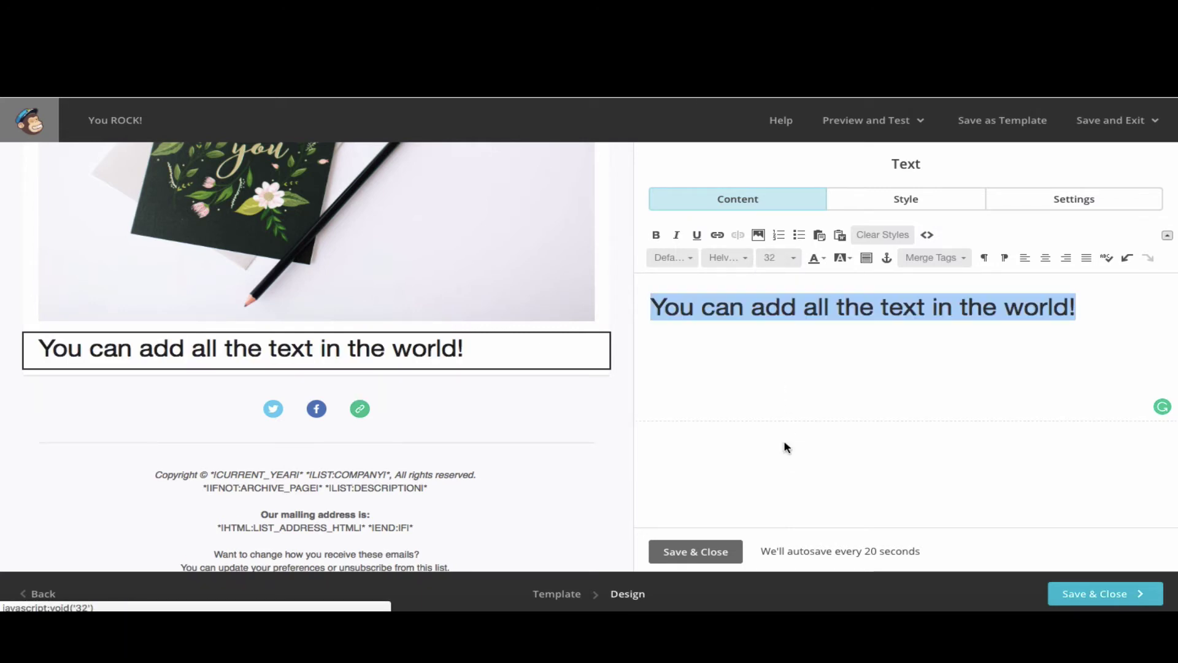
pyautogui.click(816, 267)
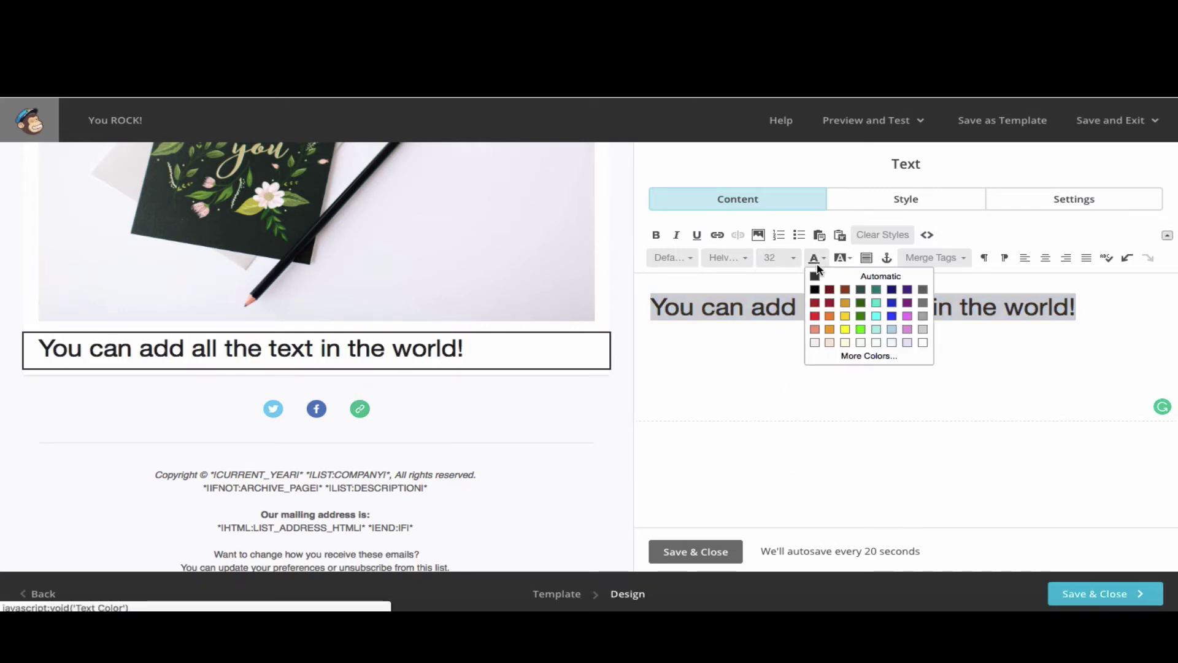
pyautogui.click(816, 316)
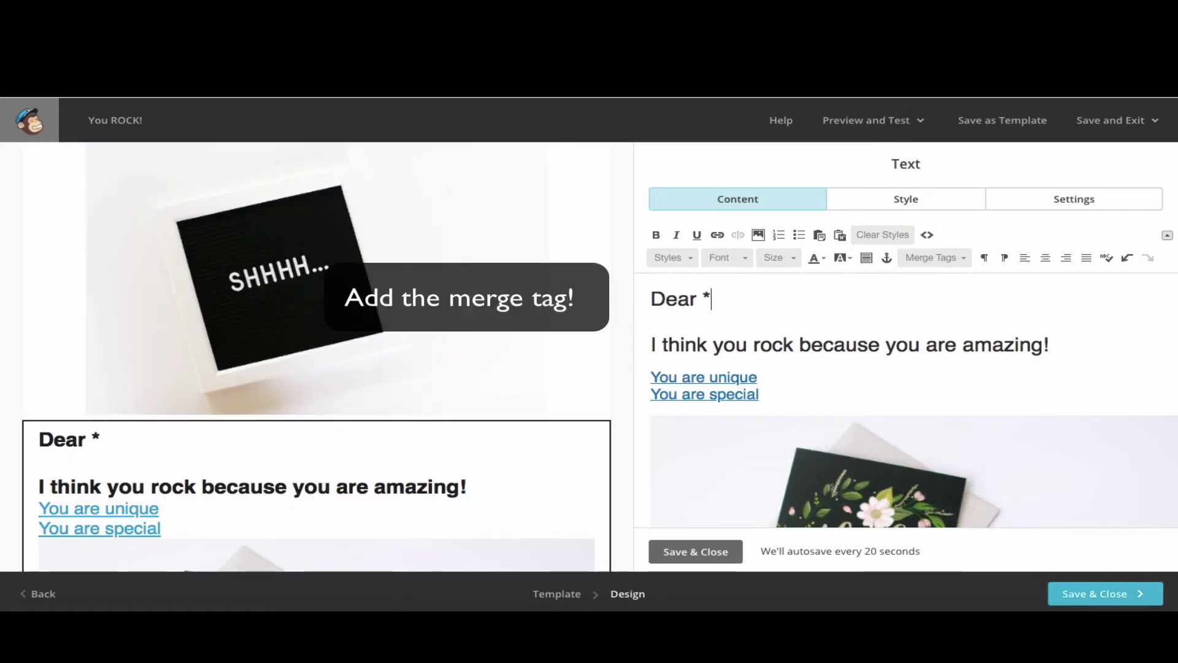
# - Add the 'Dear *|FNAME|*' greeting, save the block, and enter preview mode
pyautogui.write('F')
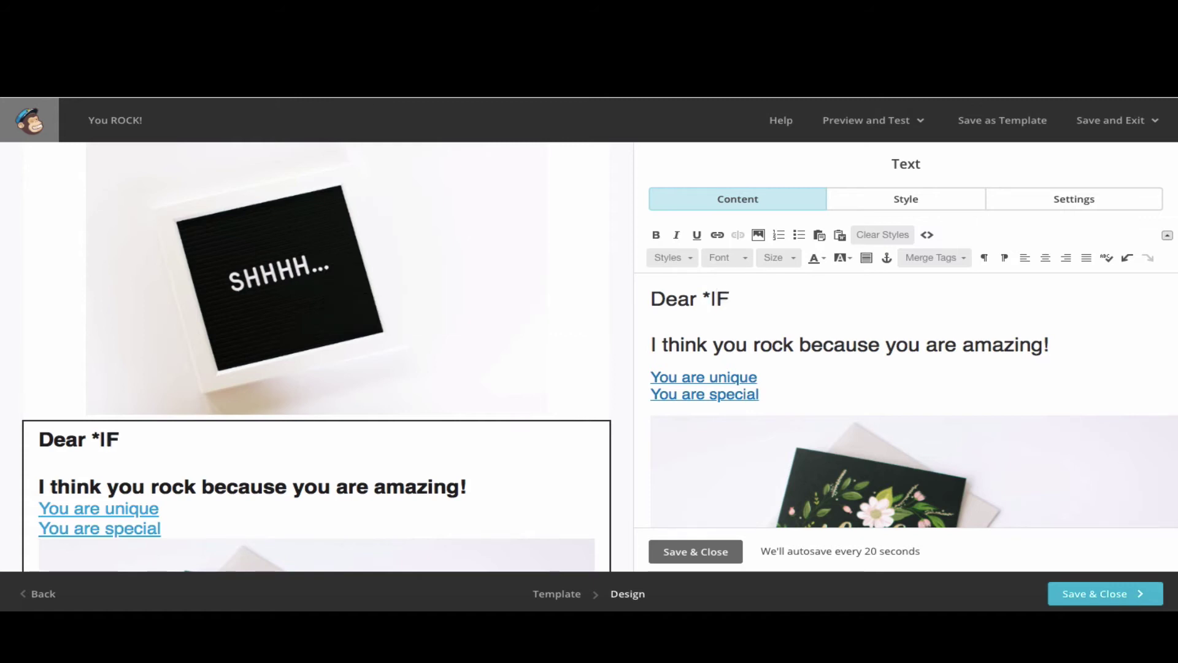
pyautogui.write('NAME|*')
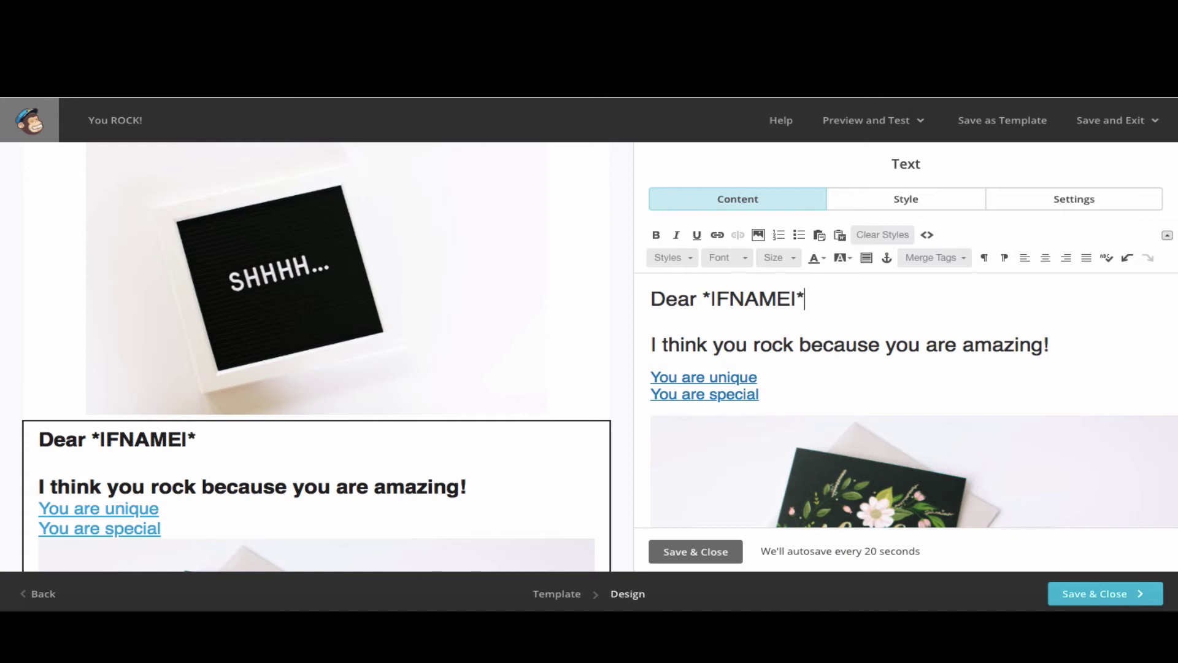
pyautogui.click(698, 554)
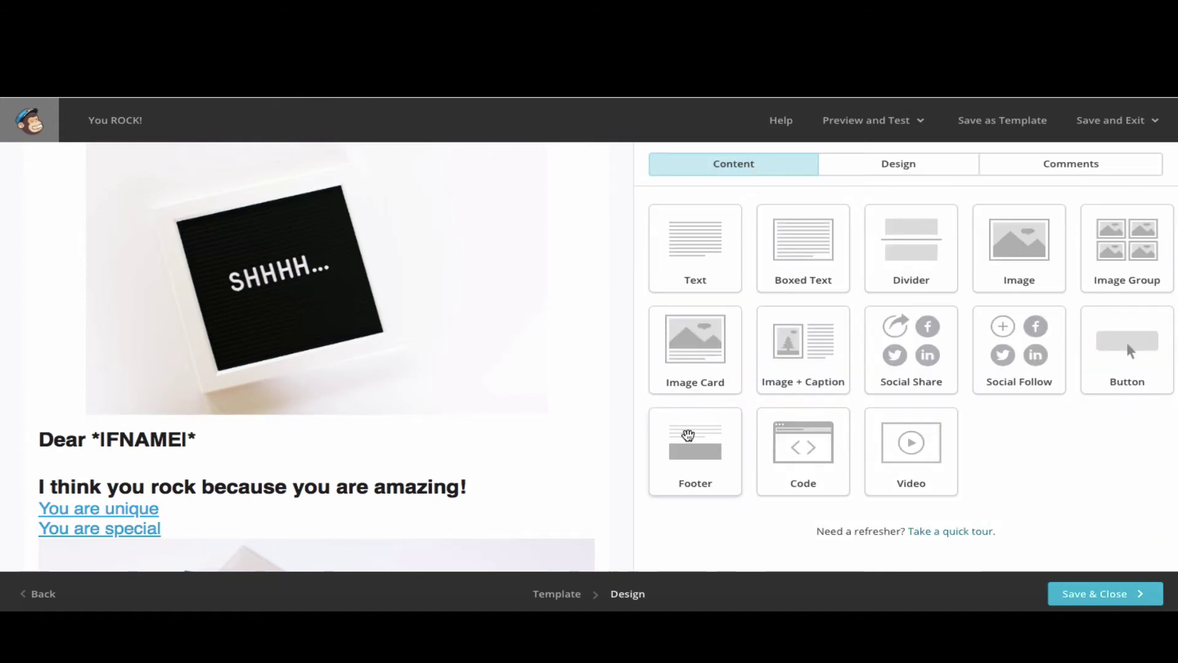
pyautogui.click(864, 123)
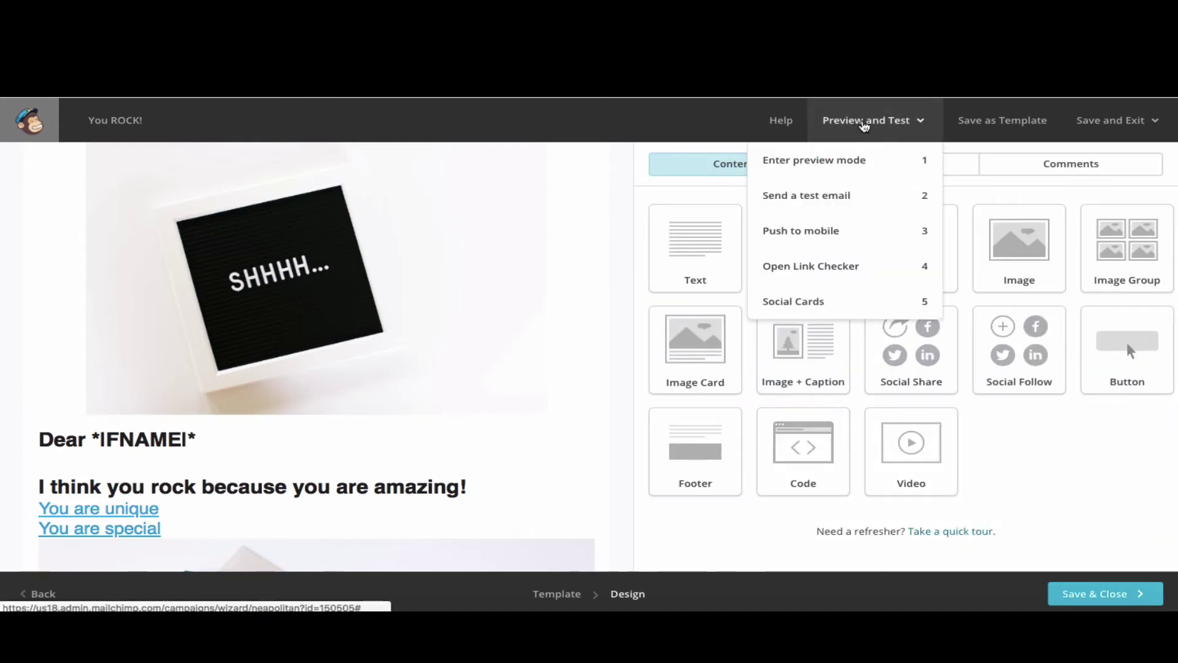
pyautogui.click(849, 167)
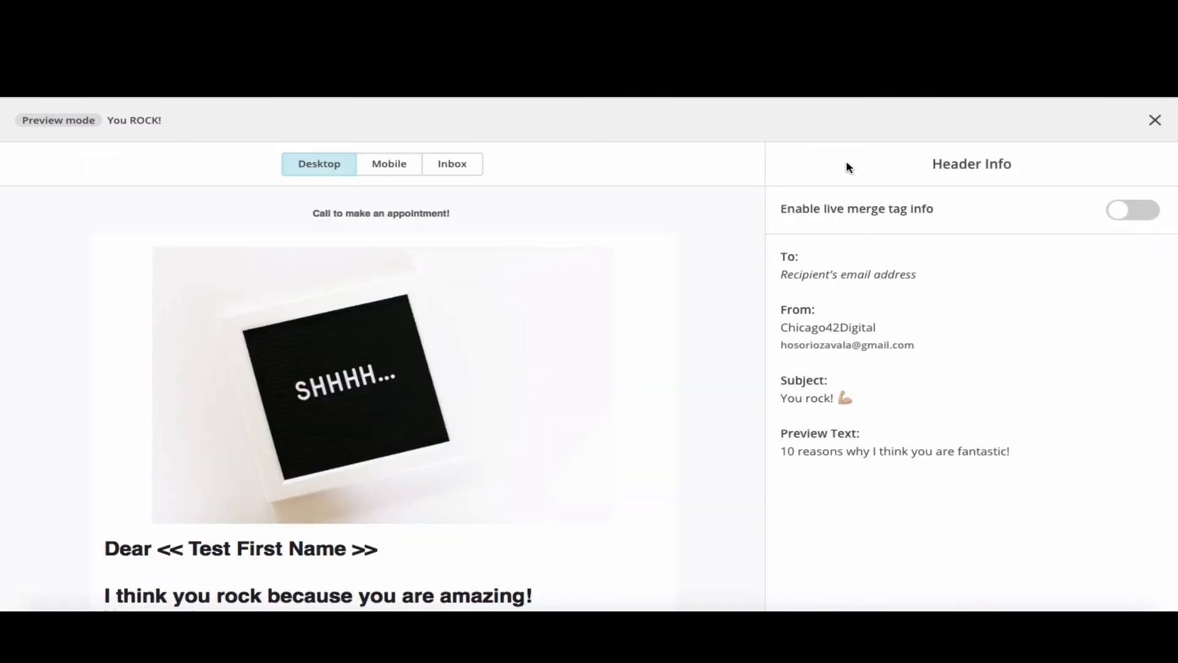
pyautogui.scroll(-3, 724, 399)
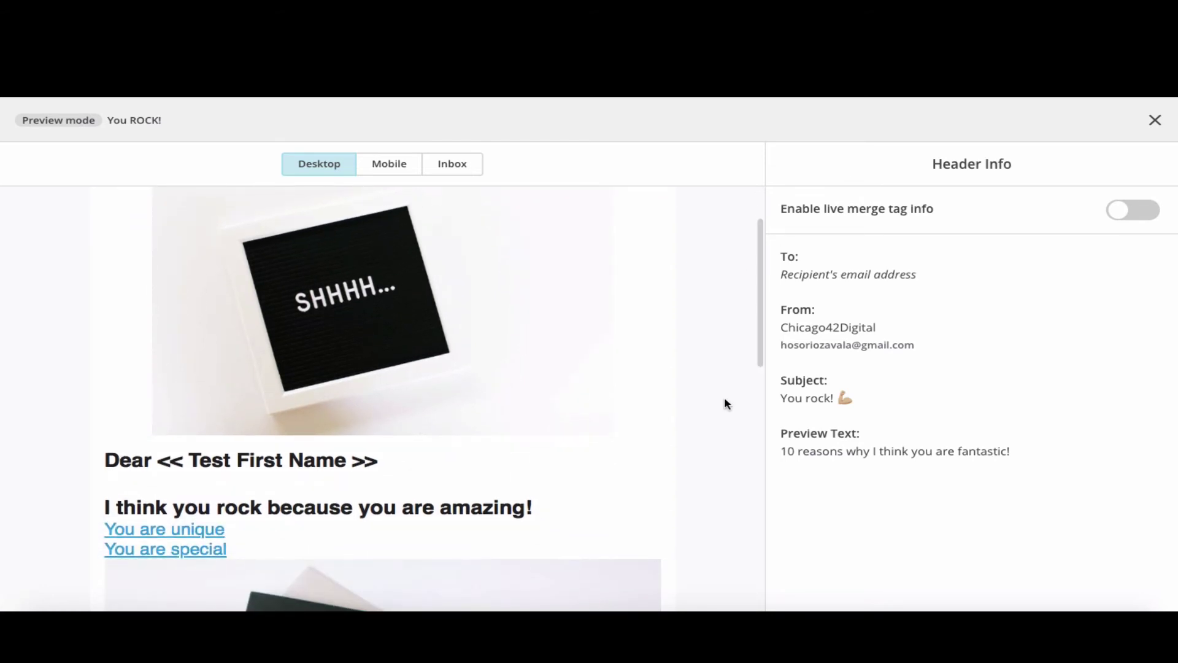
pyautogui.scroll(-10, 725, 402)
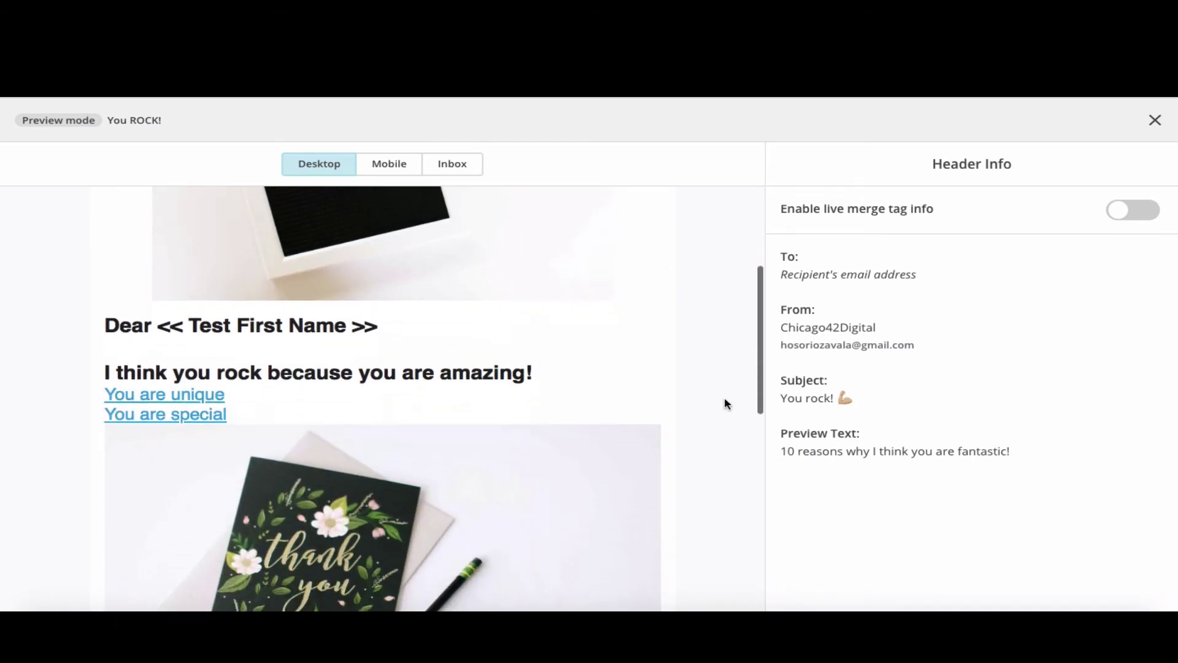
pyautogui.scroll(-2, 724, 399)
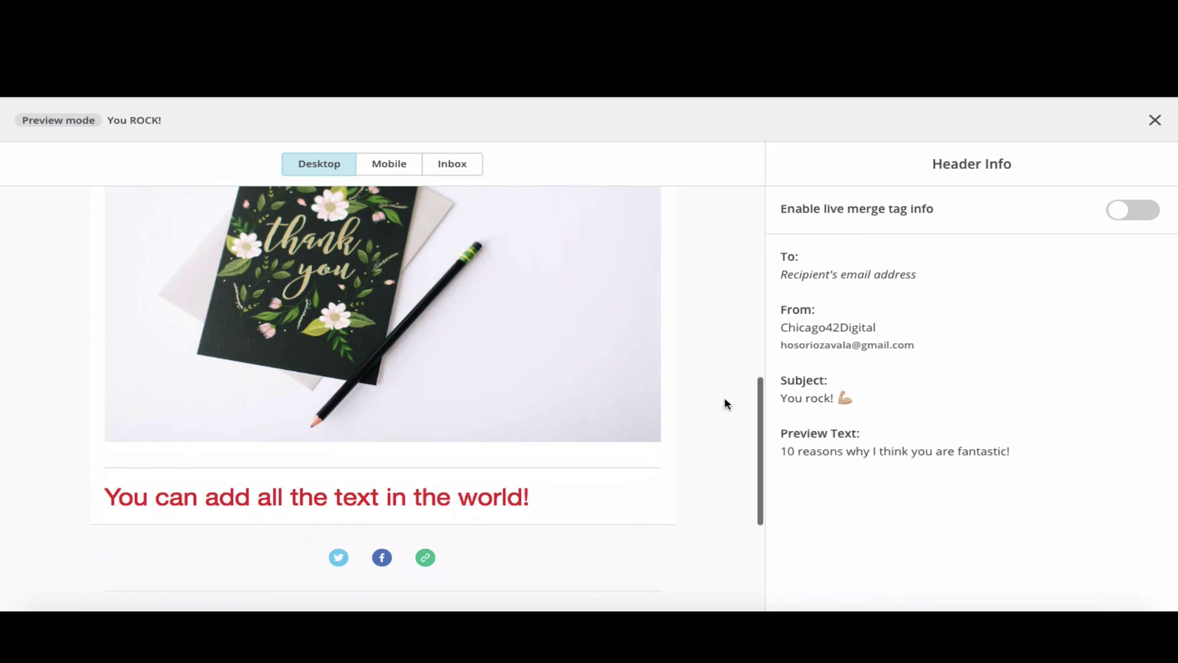
pyautogui.scroll(15, 725, 399)
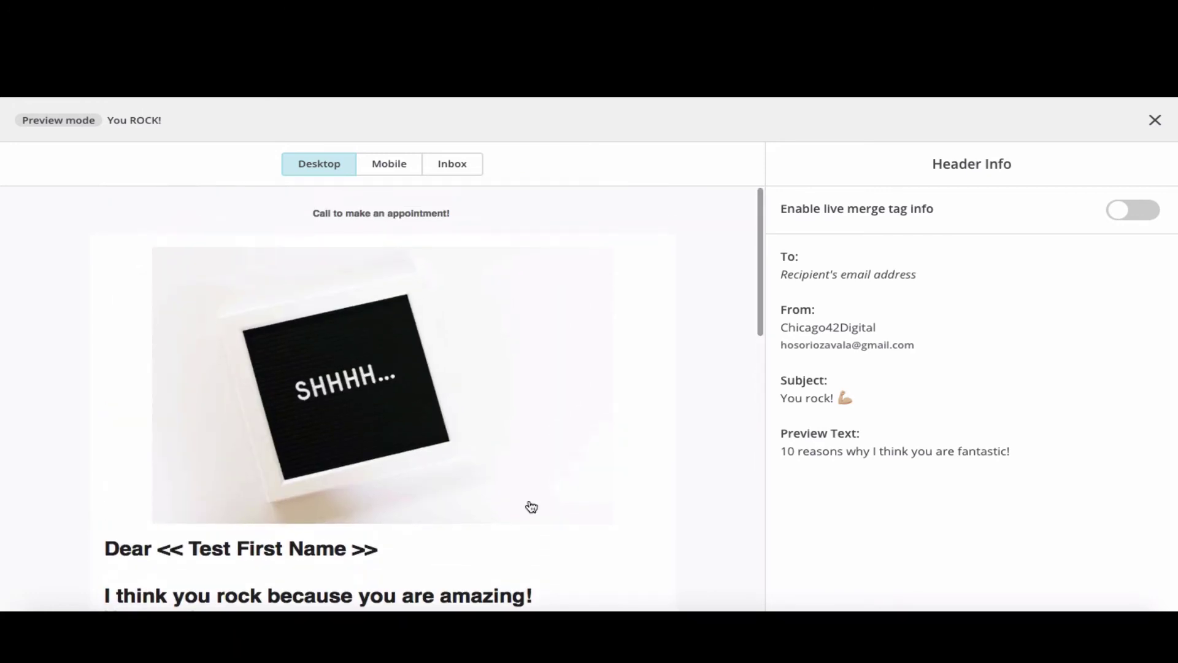
pyautogui.click(1143, 221)
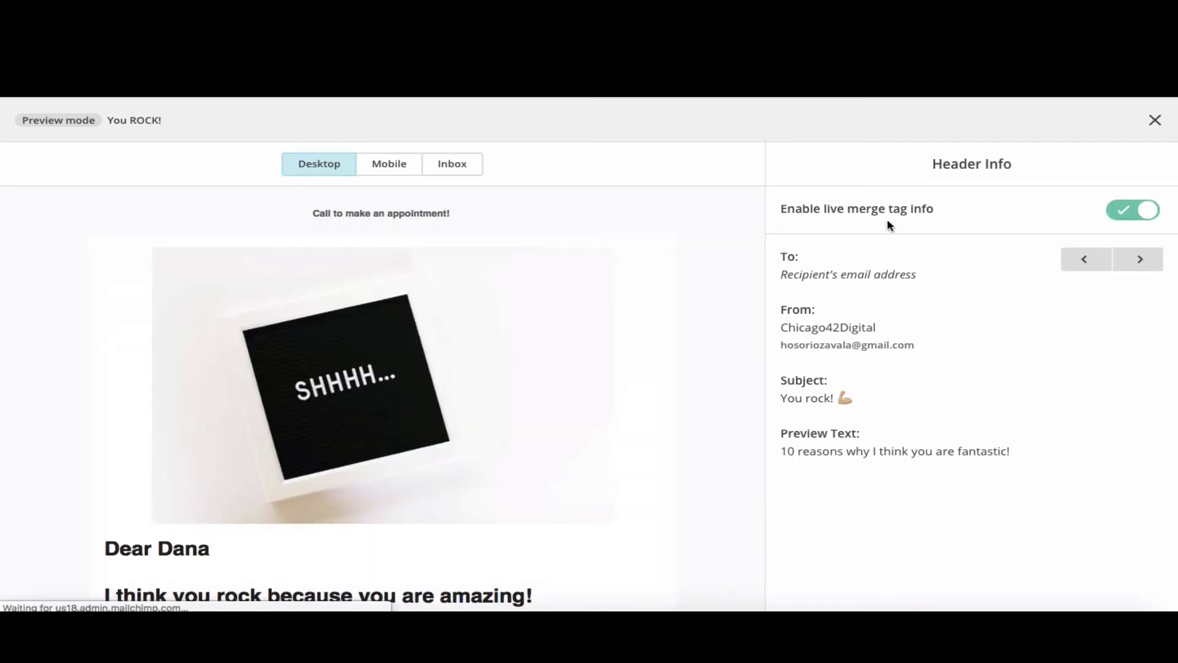
pyautogui.scroll(-2, 609, 488)
pyautogui.scroll(-2, 609, 489)
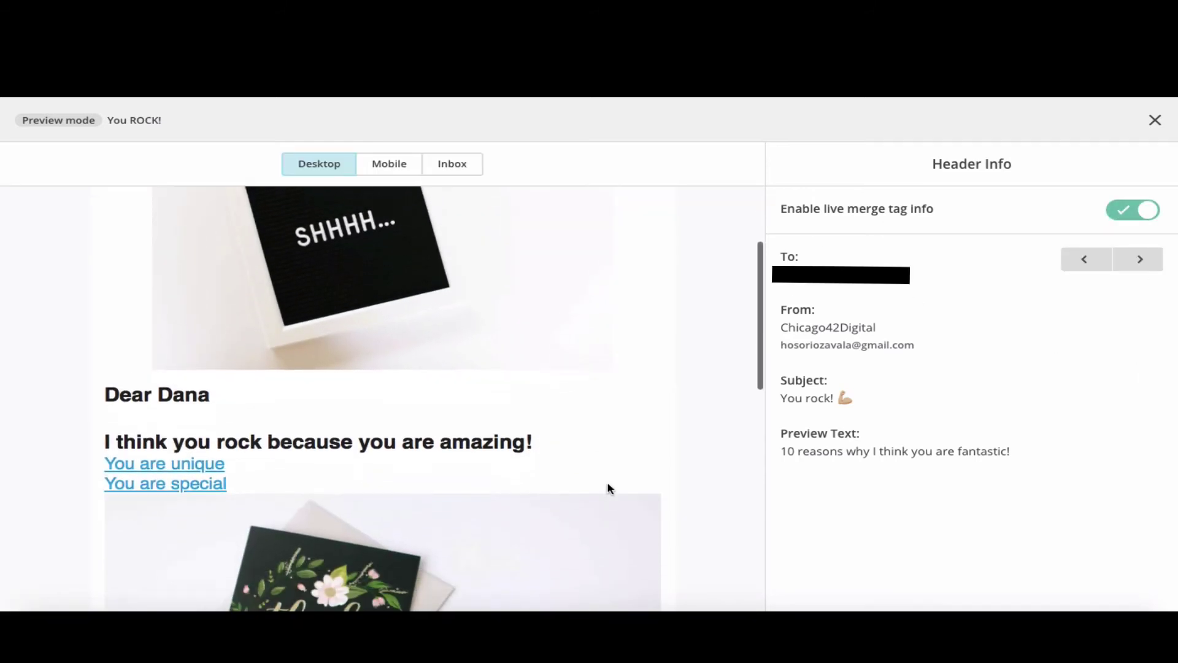
pyautogui.scroll(-5, 610, 488)
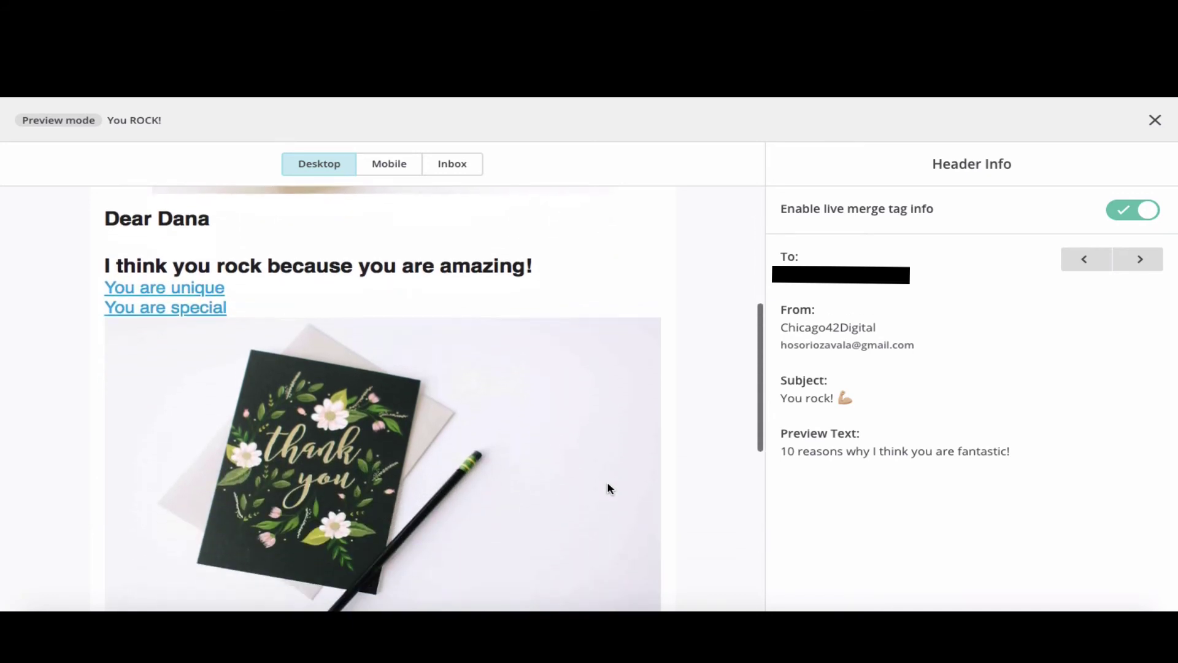
pyautogui.scroll(-4, 609, 488)
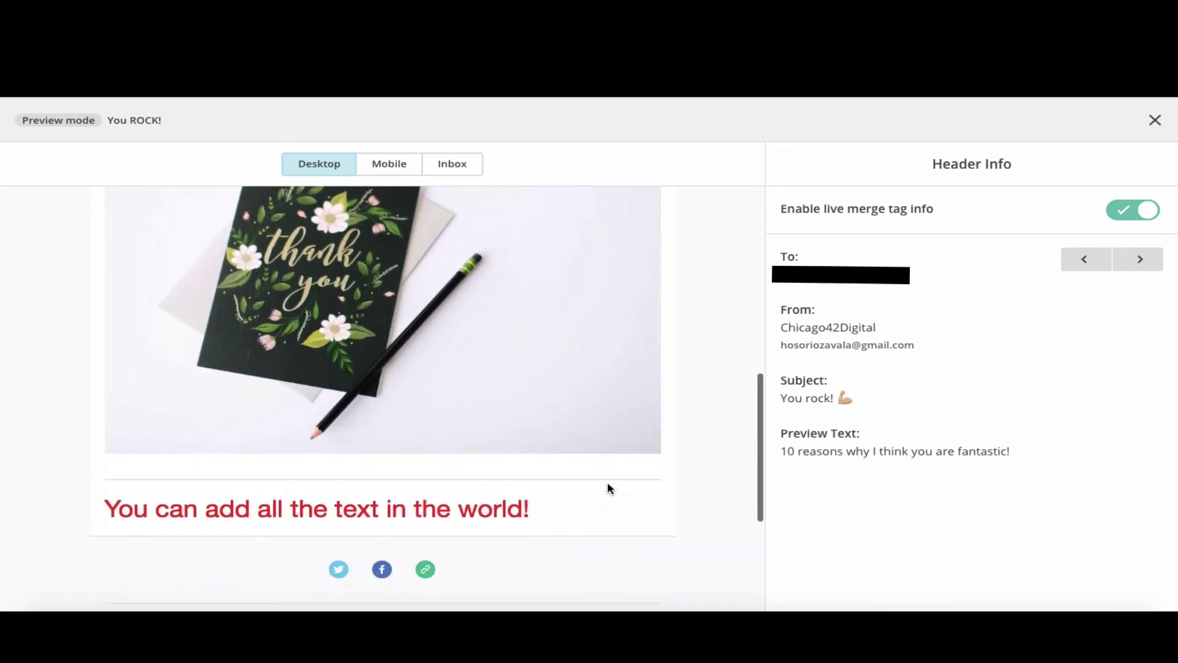
pyautogui.scroll(12, 609, 488)
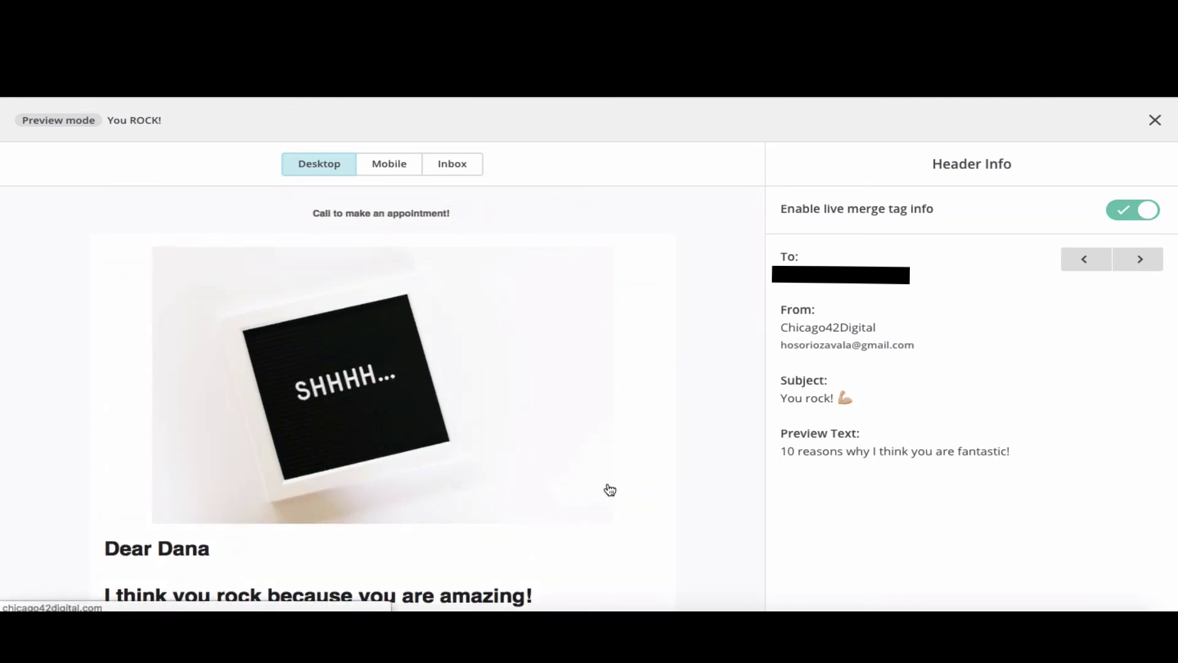
pyautogui.scroll(-10, 490, 265)
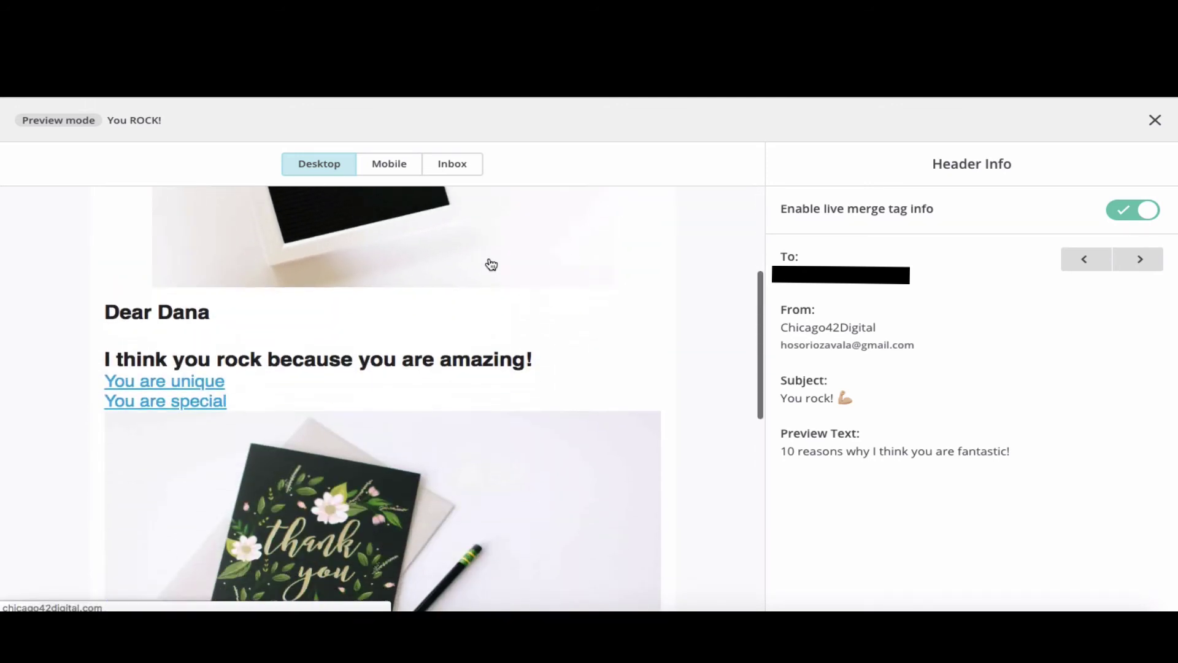
pyautogui.scroll(-3, 476, 346)
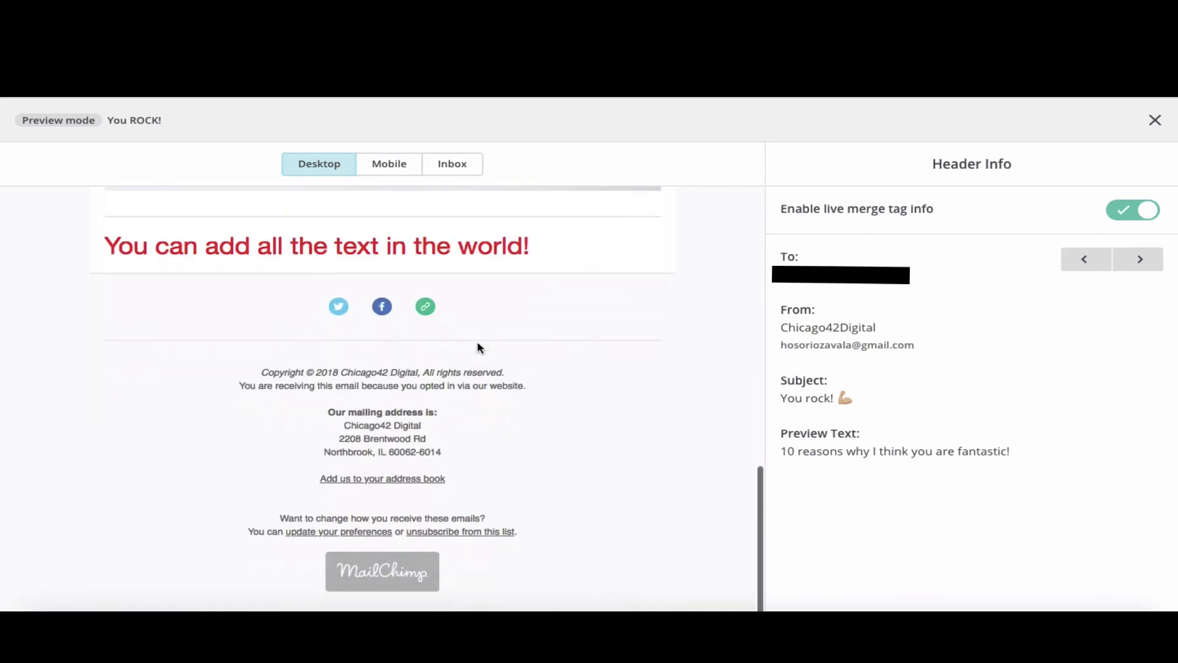
pyautogui.scroll(12, 478, 345)
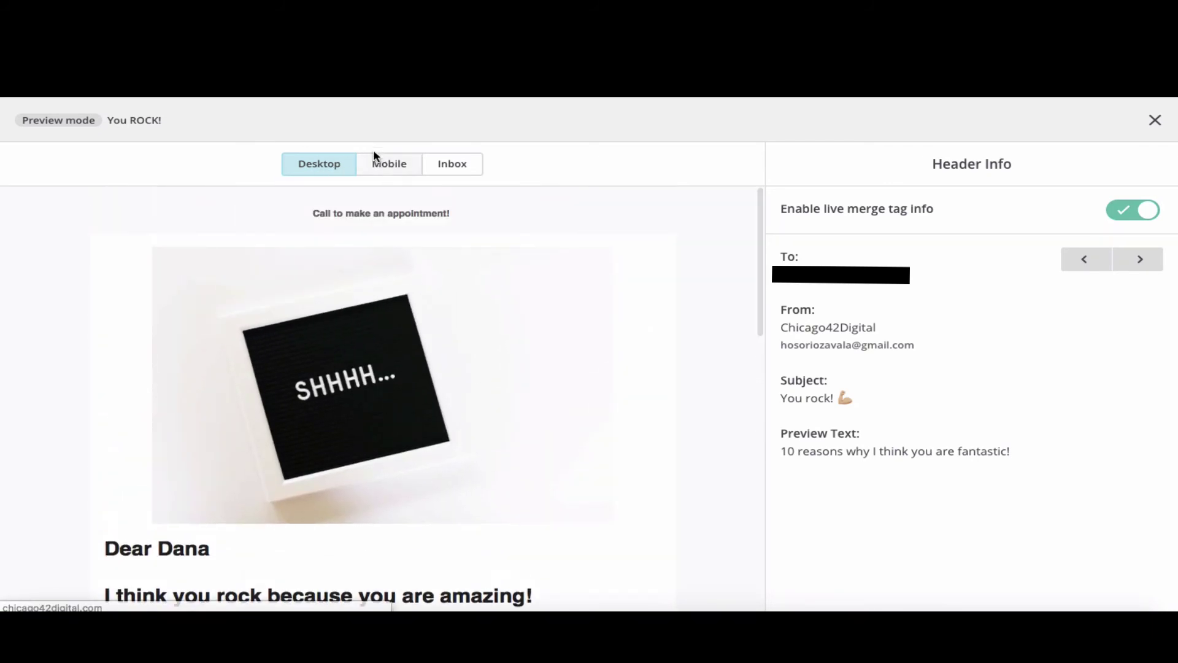
# - Review the email in the mobile preview and the inbox preview across email clients
pyautogui.click(383, 163)
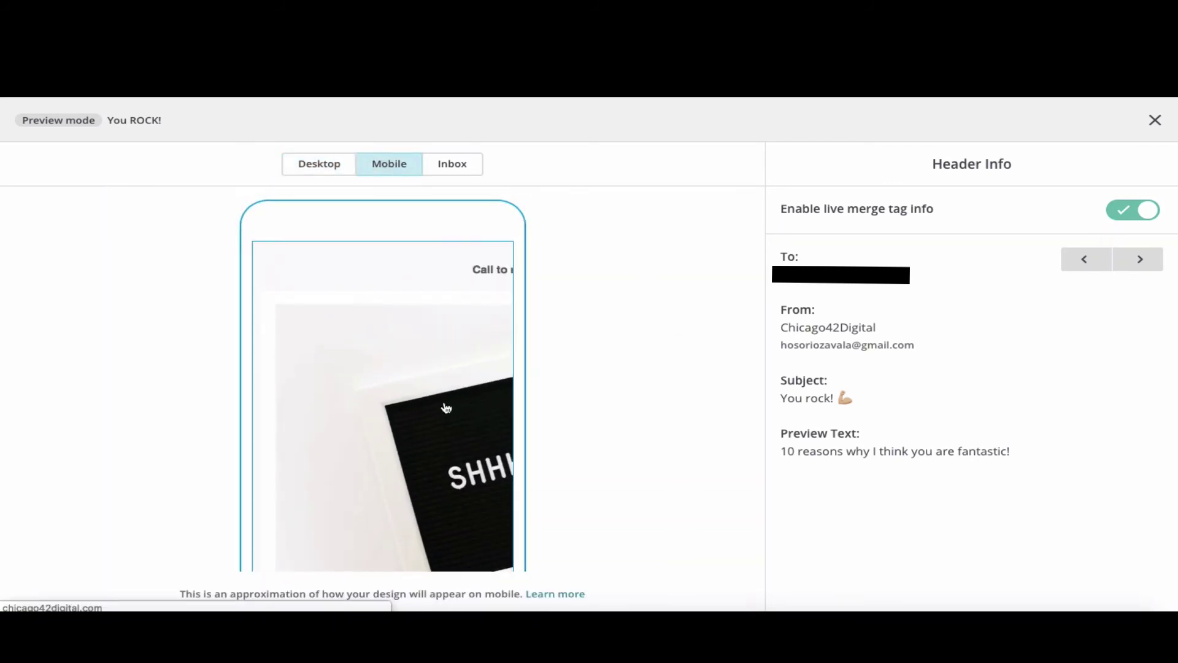
pyautogui.scroll(-2, 482, 458)
pyautogui.scroll(-10, 482, 458)
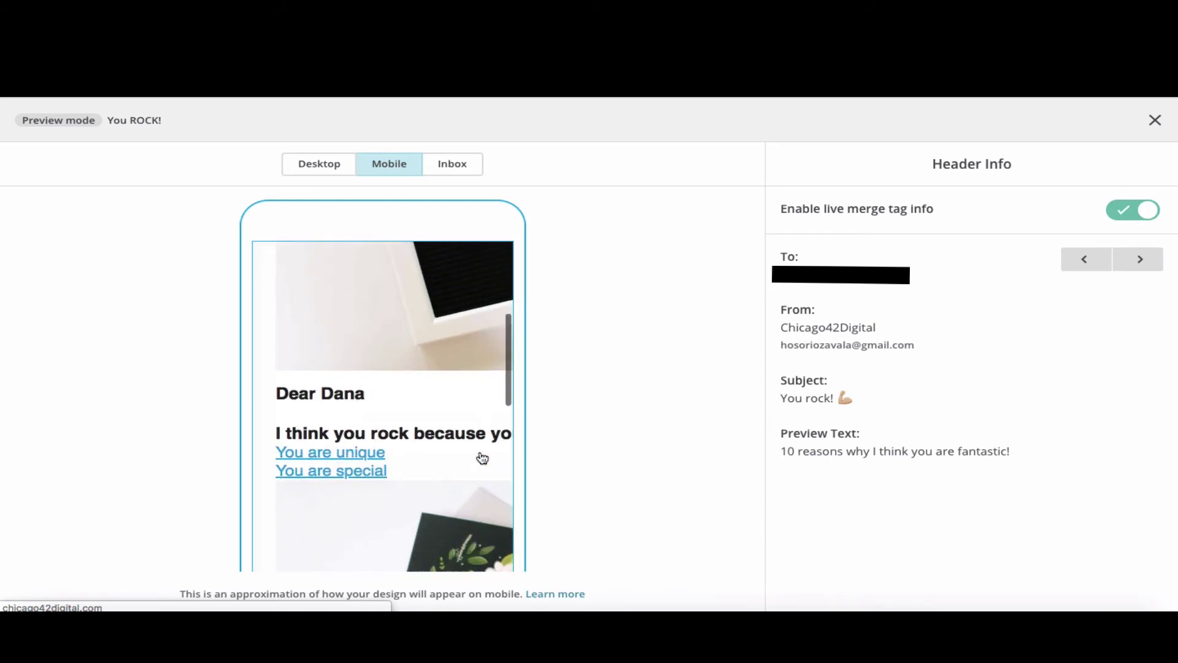
pyautogui.scroll(-10, 482, 457)
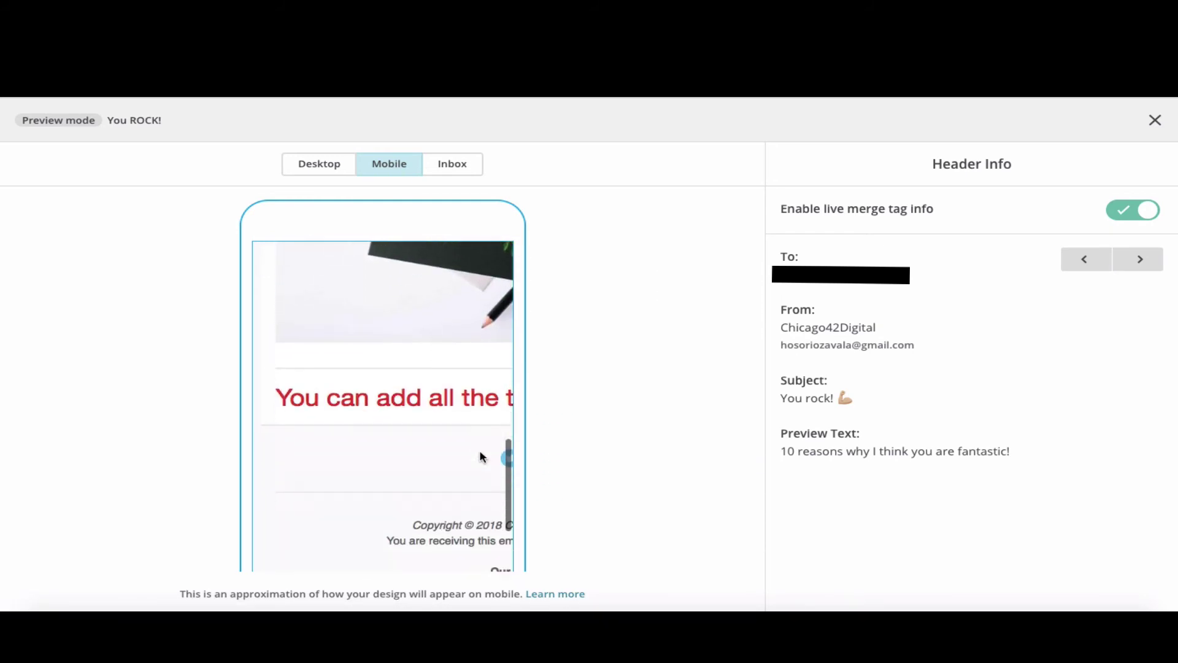
pyautogui.click(461, 171)
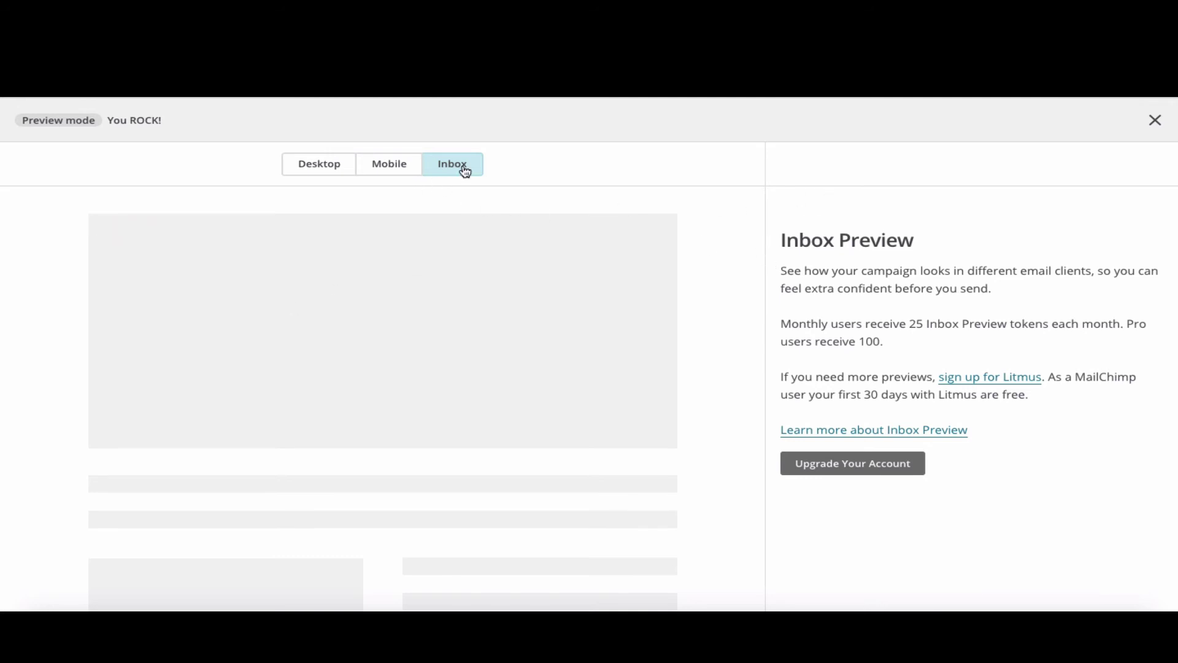
# - Return to the desktop preview and turn off live merge tag info
pyautogui.click(389, 164)
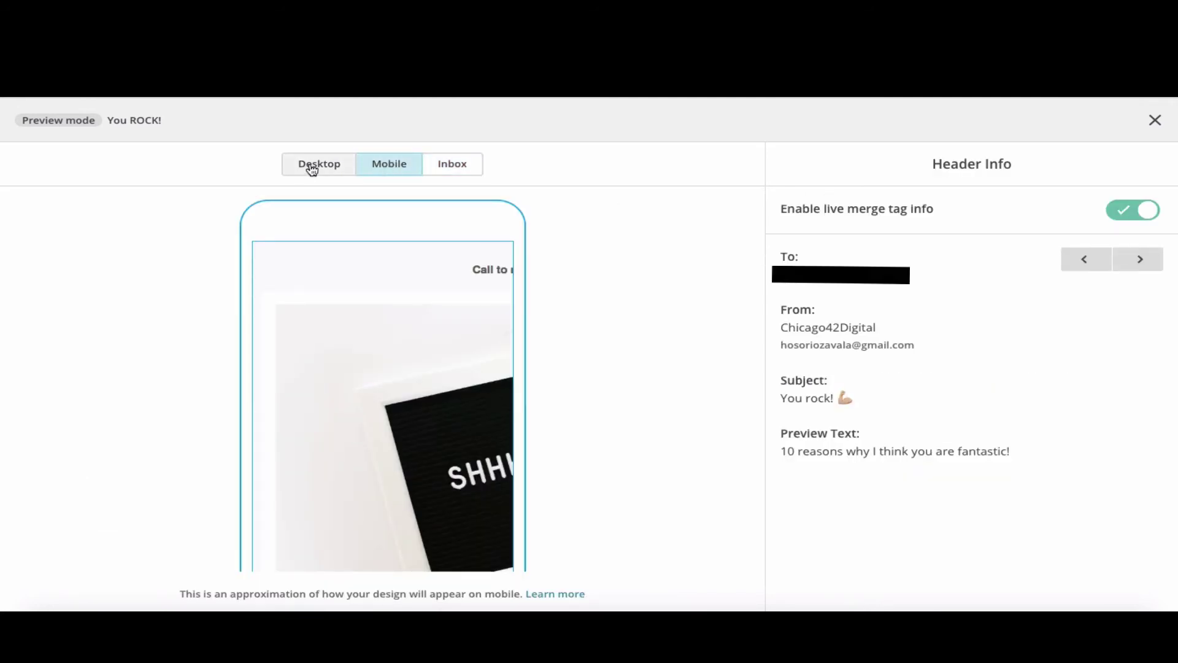
pyautogui.click(313, 169)
pyautogui.scroll(-3, 368, 289)
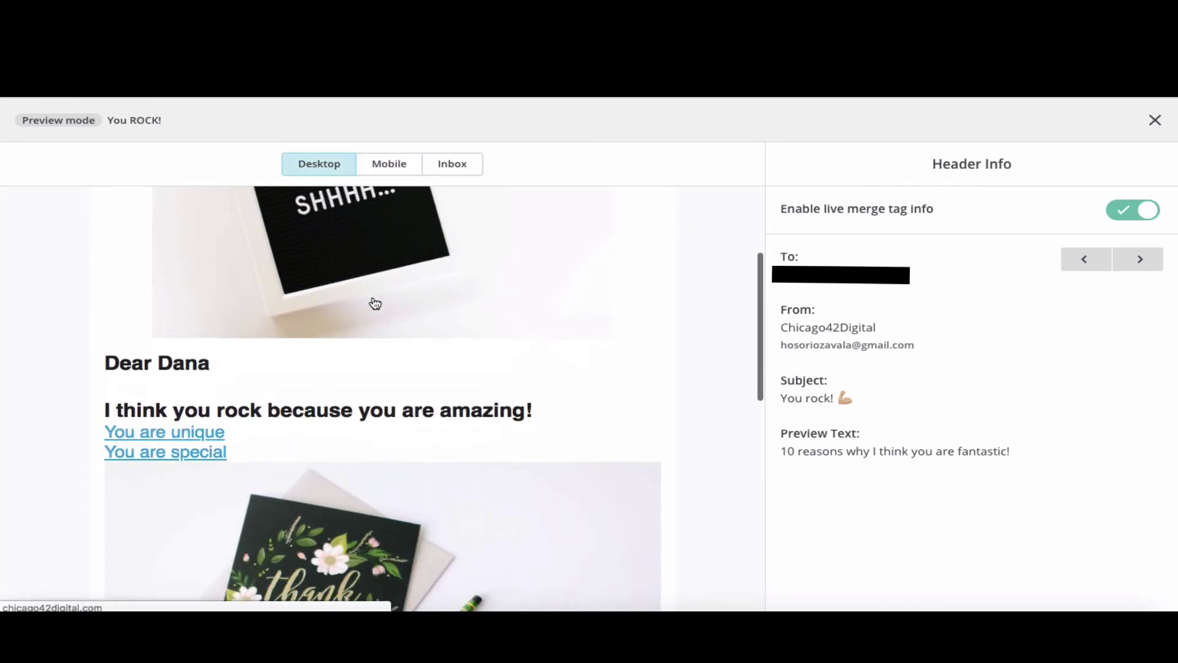
pyautogui.scroll(-10, 374, 303)
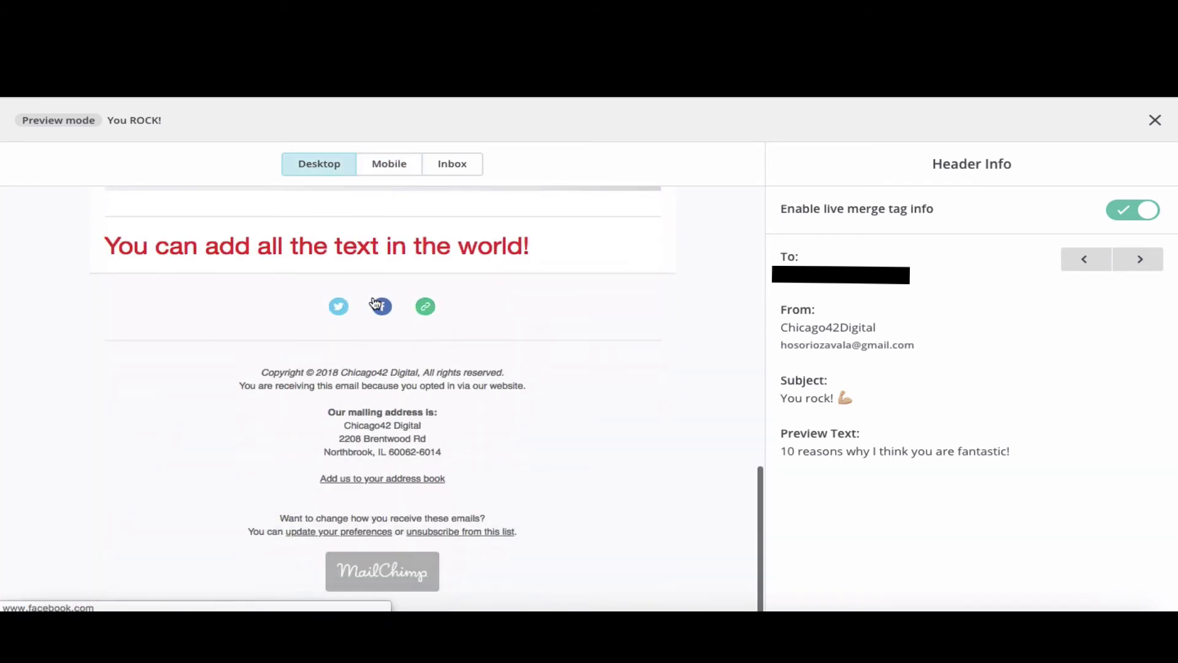
pyautogui.scroll(15, 375, 303)
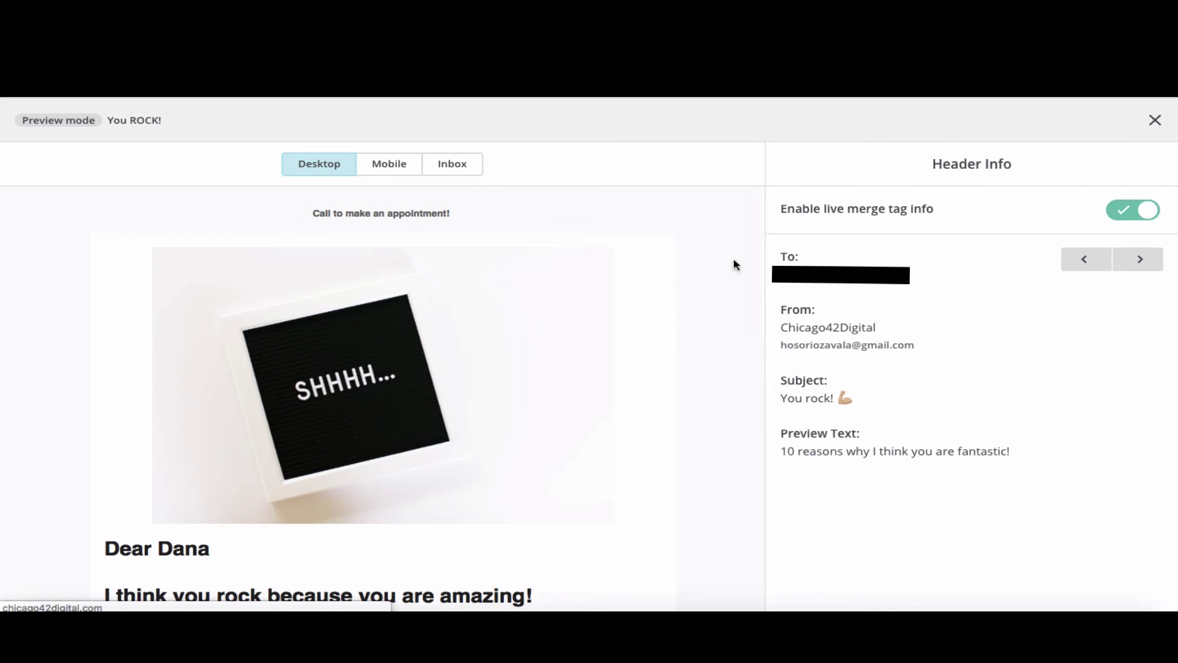
pyautogui.click(1121, 212)
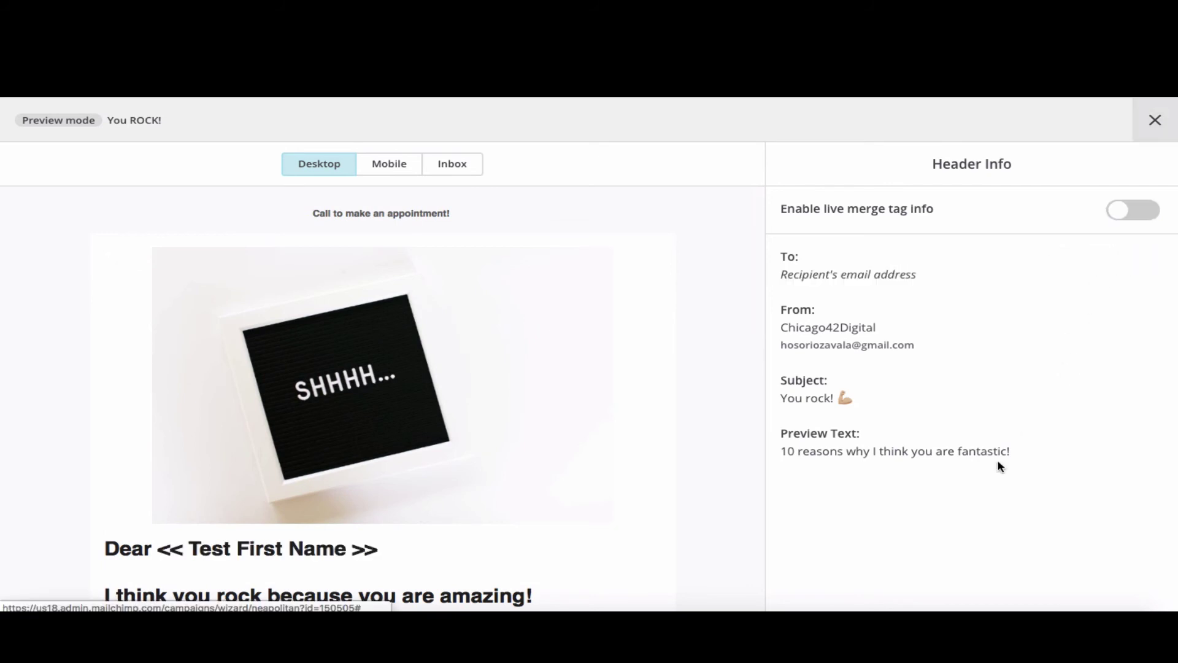
# - Exit preview mode and save the email design
pyautogui.click(1154, 120)
pyautogui.click(1094, 594)
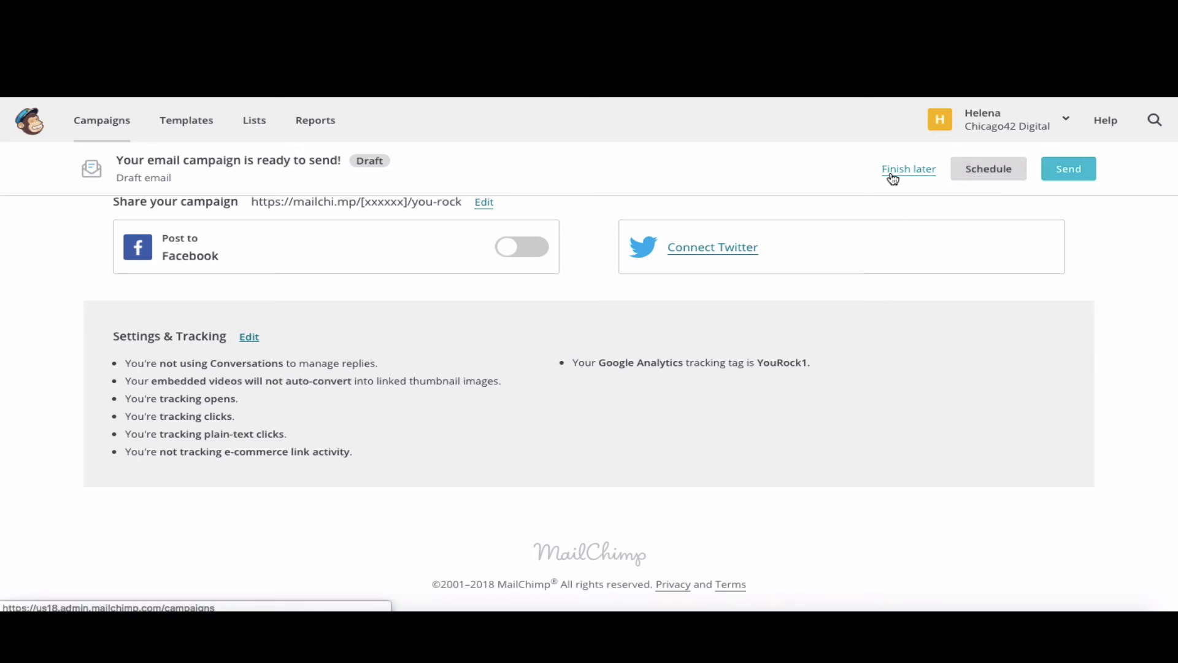
# - Schedule delivery for November 1, 2018 at 12:45 PM Eastern Time
pyautogui.click(979, 176)
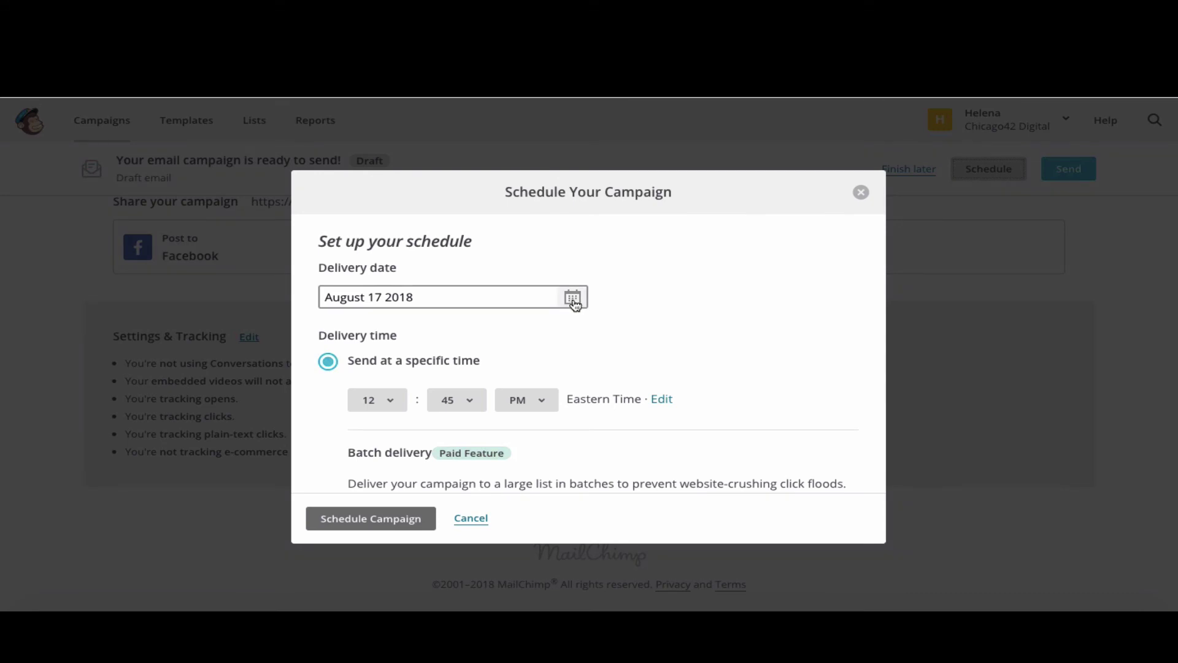
pyautogui.click(572, 297)
pyautogui.click(559, 341)
pyautogui.click(559, 342)
pyautogui.click(559, 342)
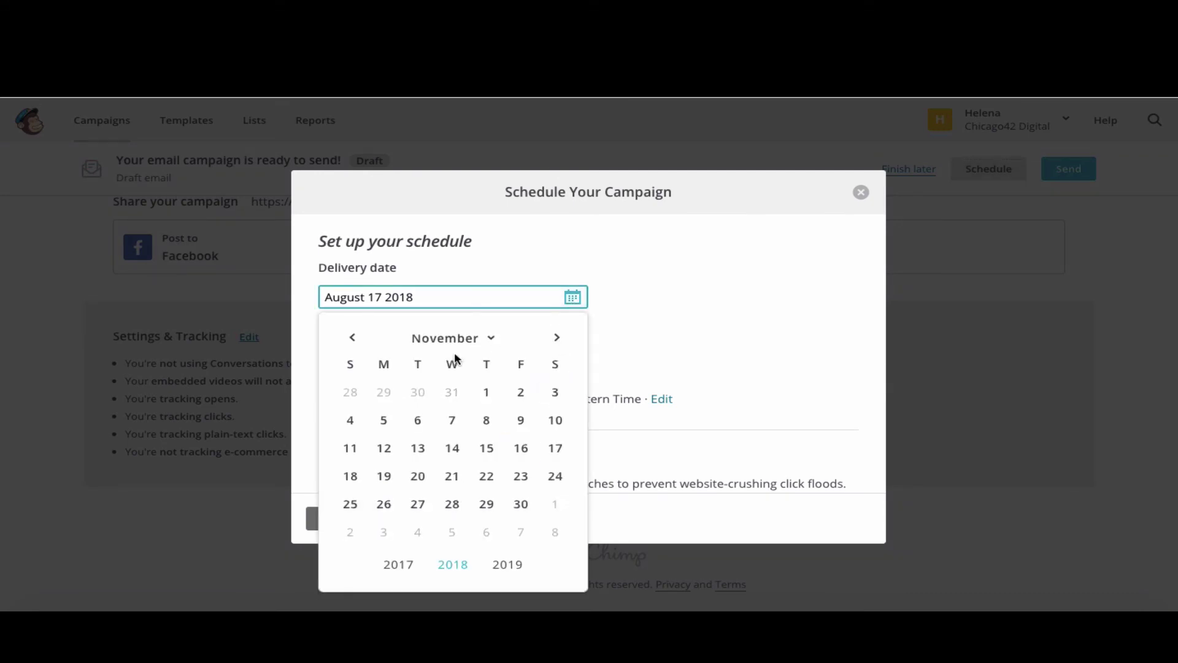
pyautogui.click(487, 391)
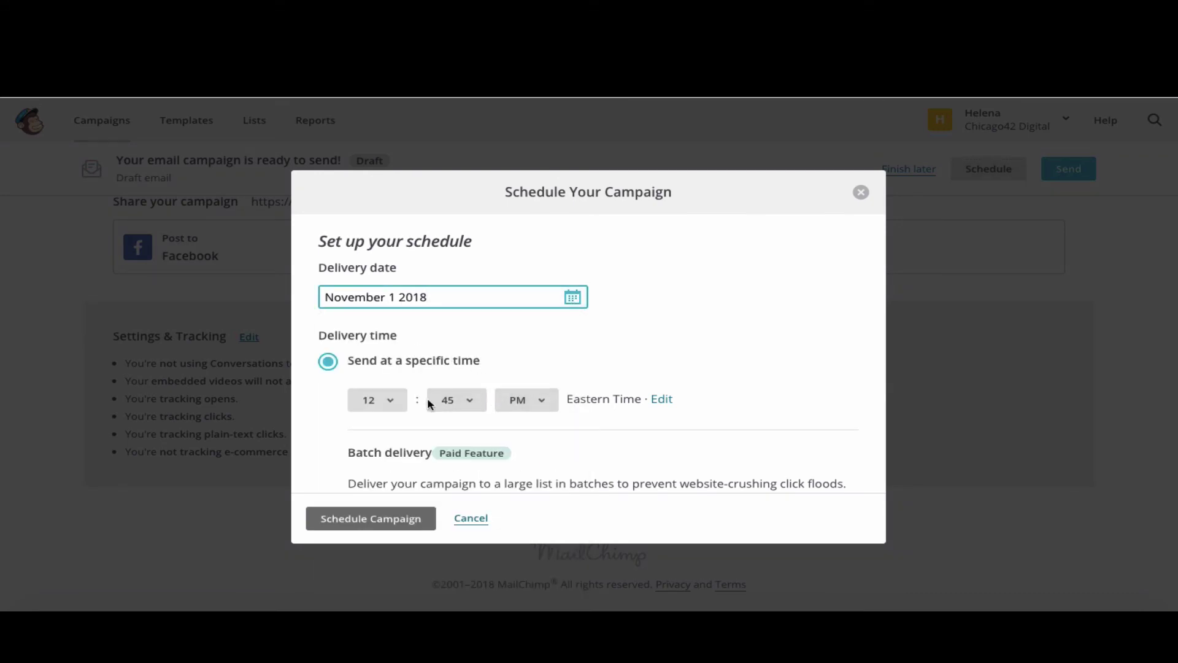
pyautogui.scroll(-3, 427, 397)
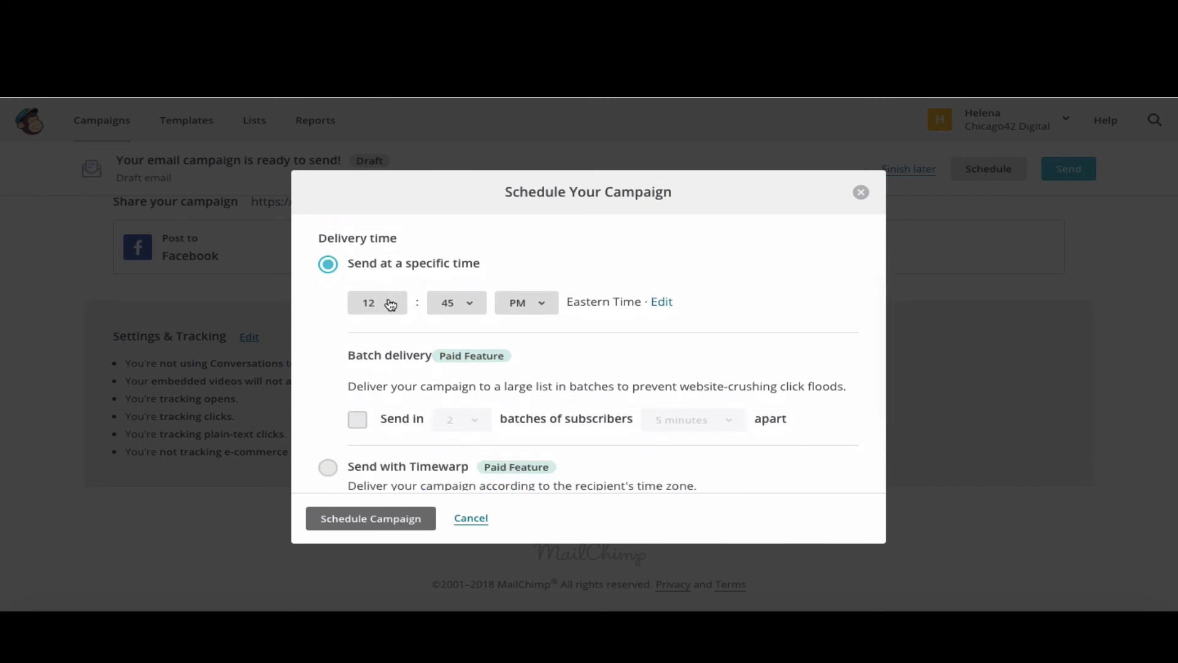
pyautogui.click(389, 304)
pyautogui.click(388, 302)
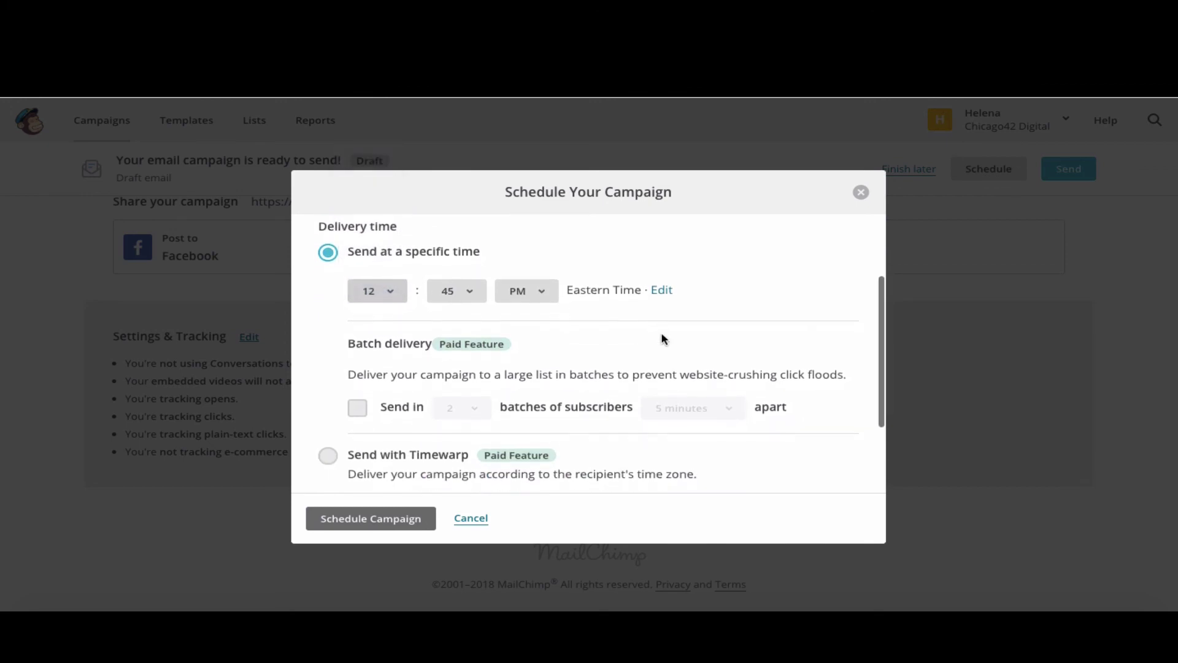
pyautogui.scroll(-2, 661, 337)
pyautogui.scroll(-2, 647, 437)
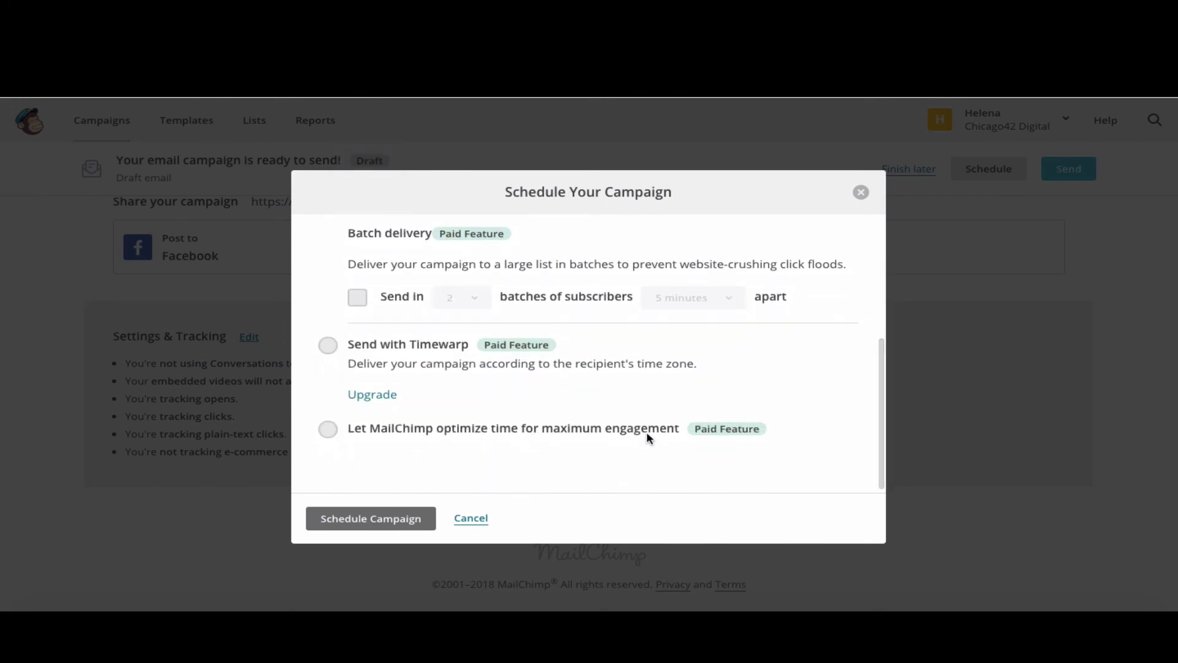
pyautogui.click(360, 520)
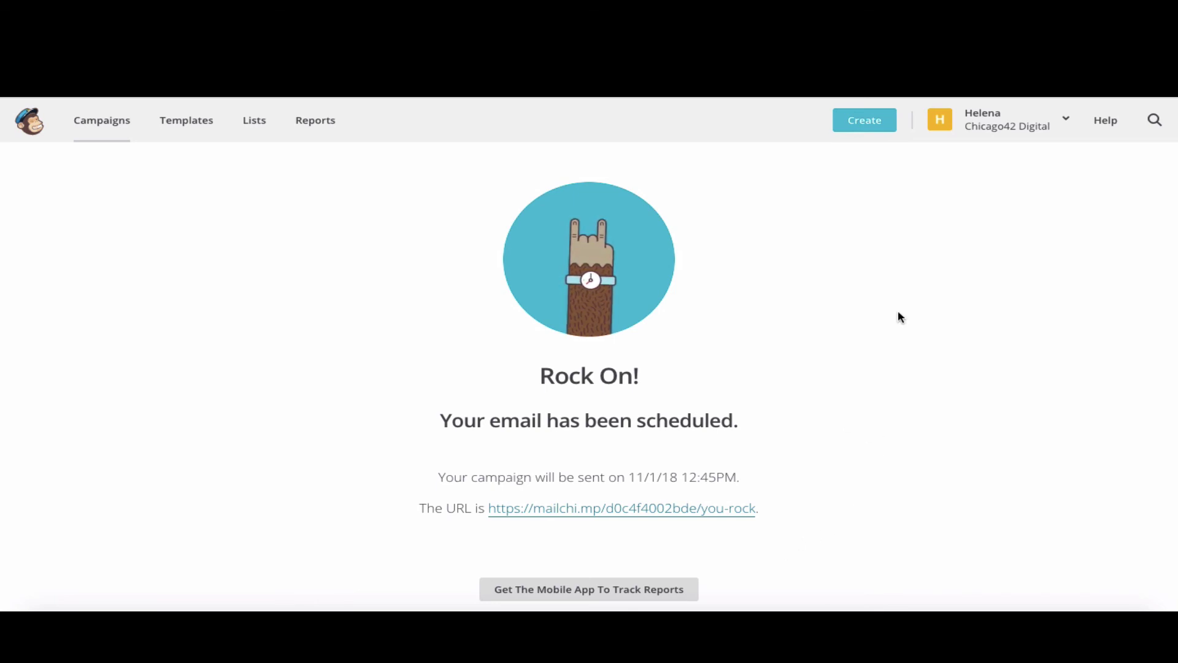
# - Show the Campaigns list with You ROCK! scheduled for Thu, November 1st 12:45 PM
pyautogui.click(97, 130)
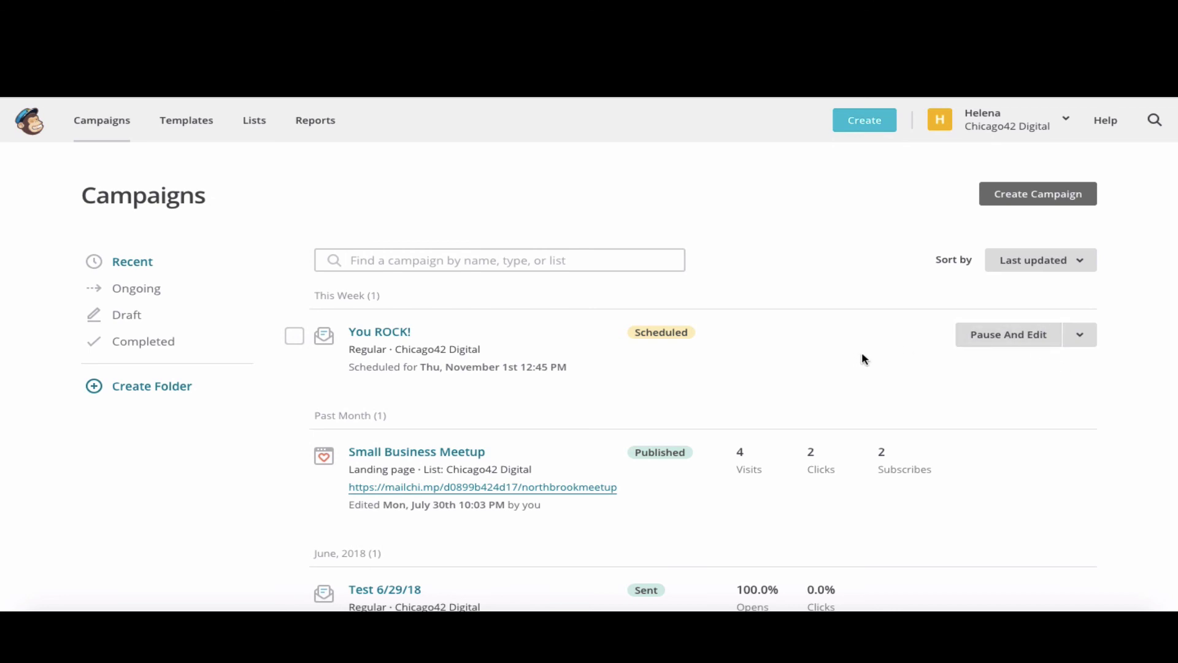
# - Pause the scheduled You ROCK! campaign and look over its paused setup page
pyautogui.click(1015, 341)
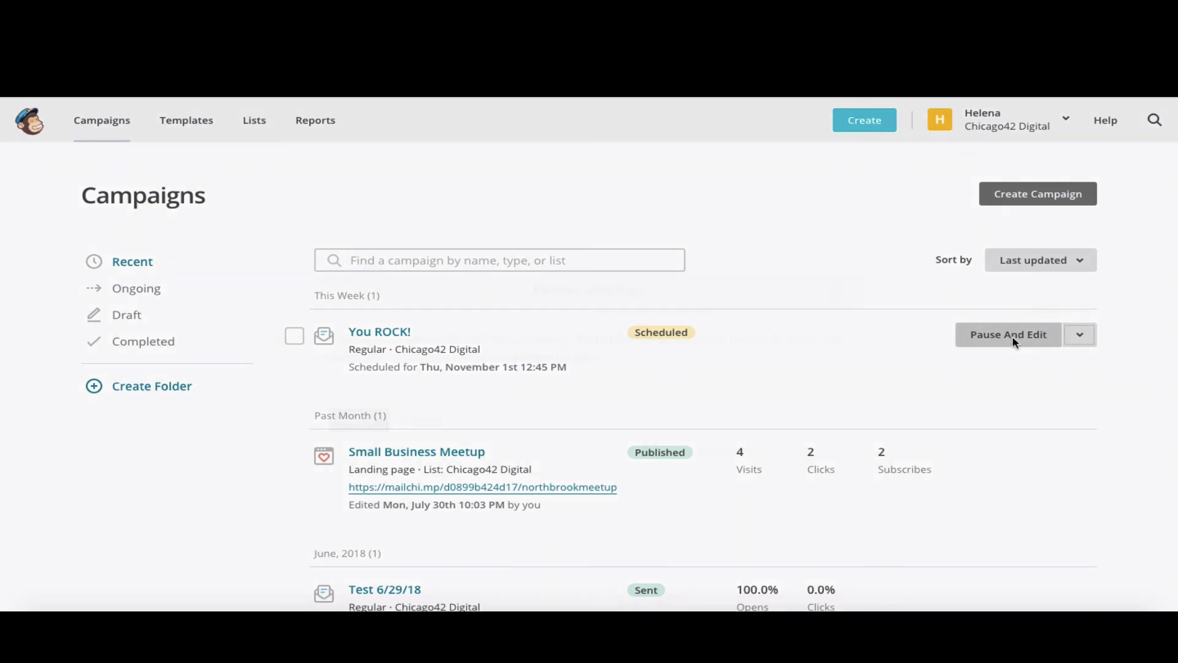
pyautogui.click(358, 420)
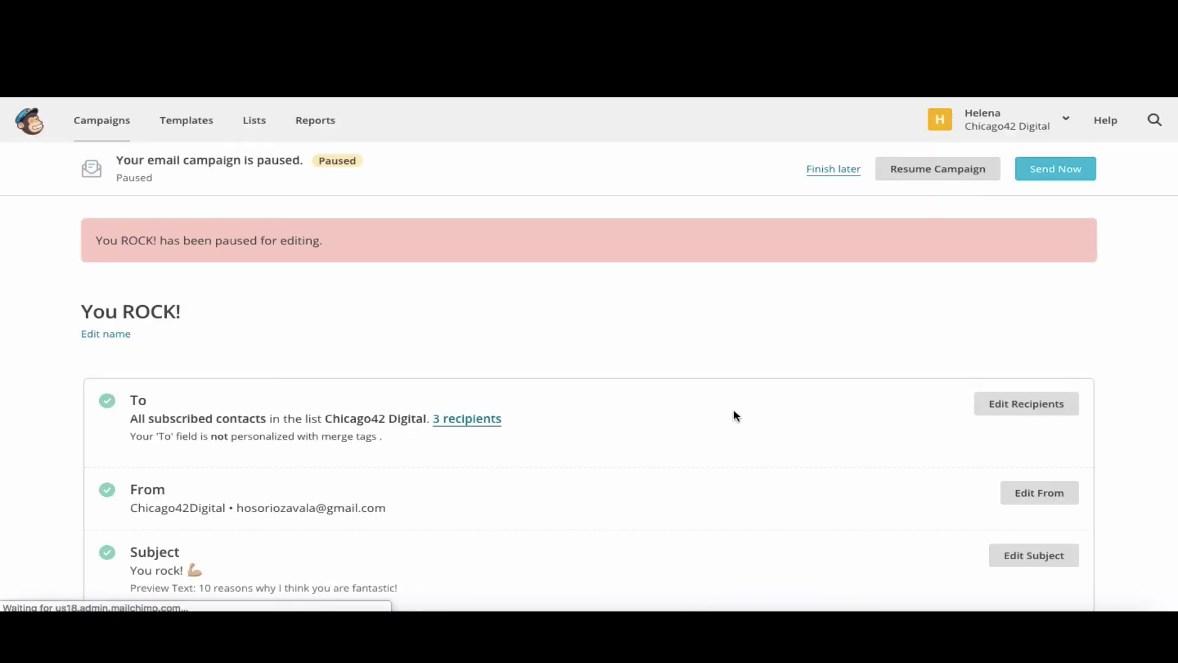
pyautogui.scroll(-4, 736, 416)
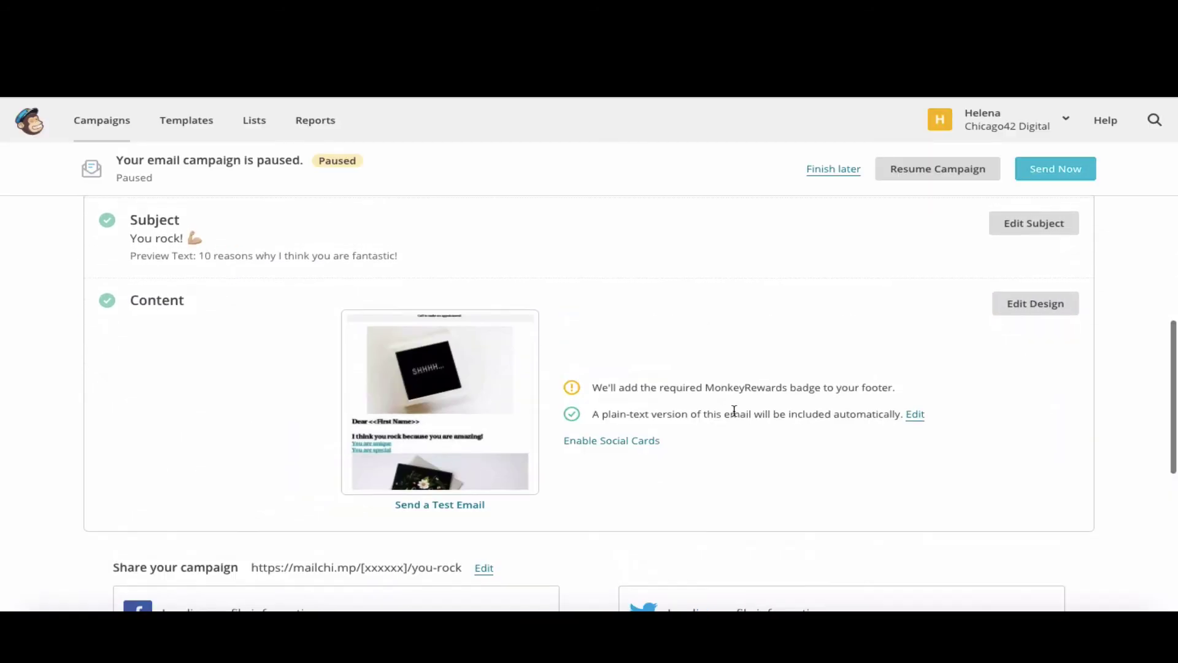
pyautogui.scroll(-4, 734, 415)
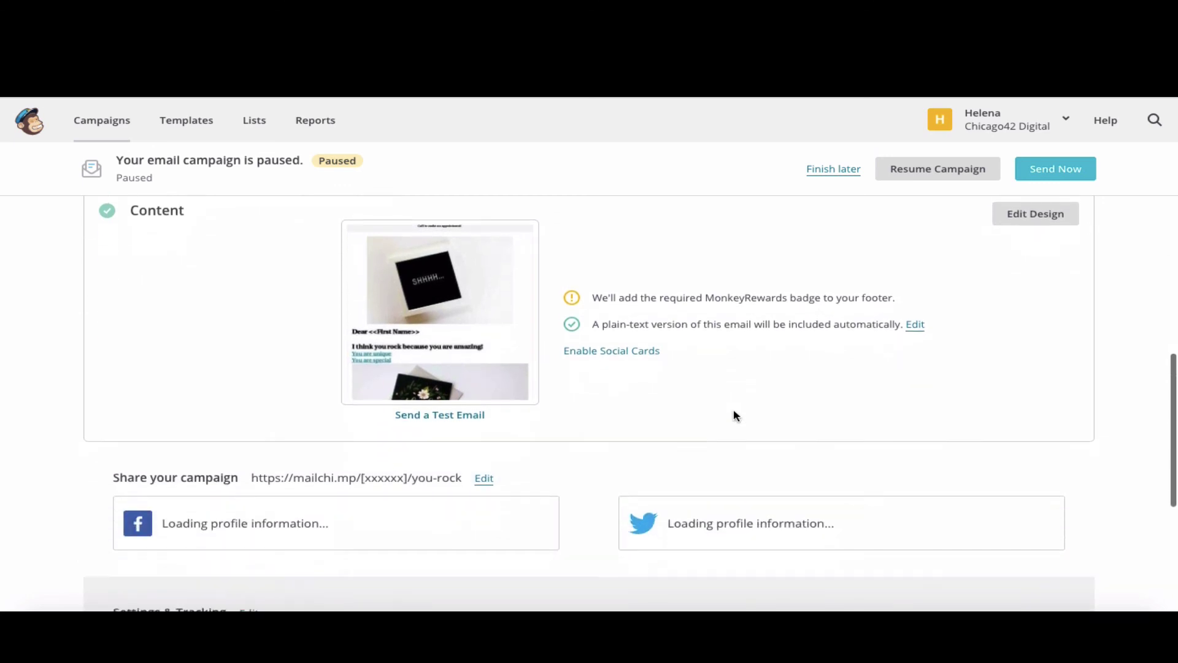
pyautogui.scroll(-3, 734, 415)
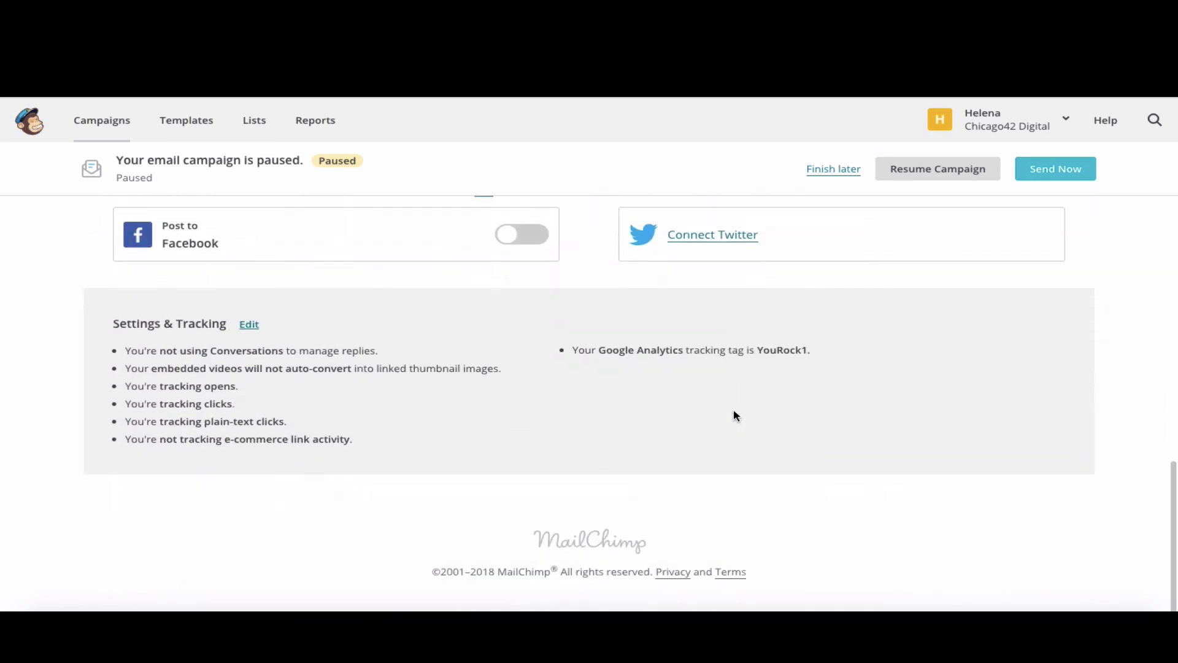
pyautogui.scroll(10, 734, 416)
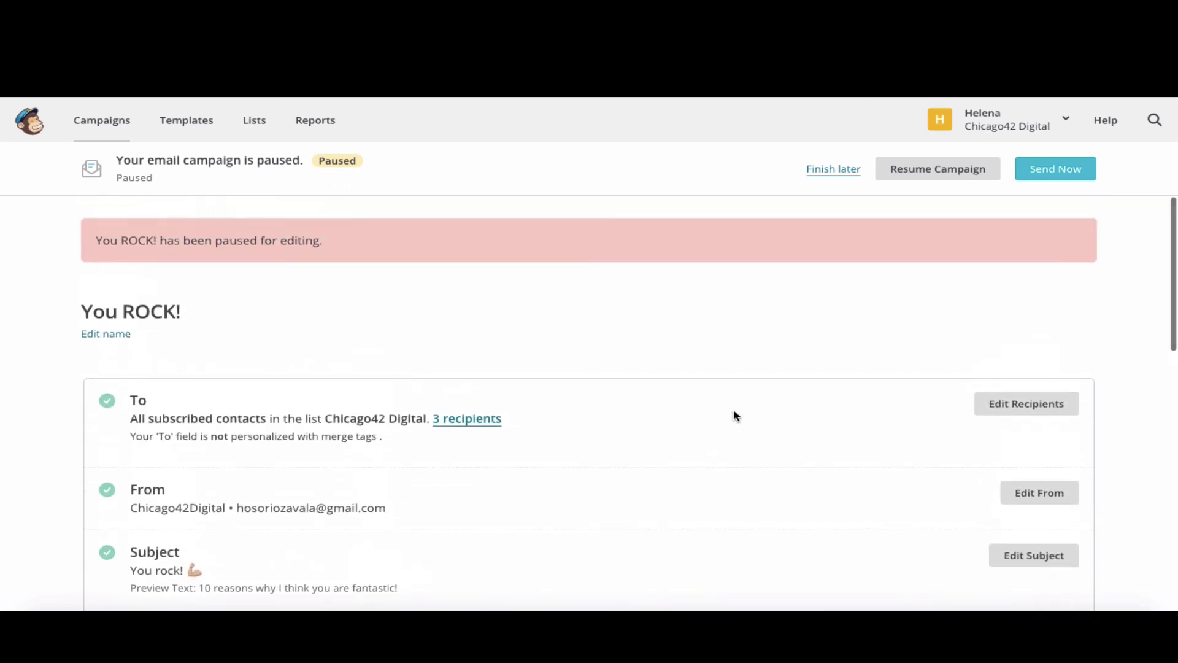